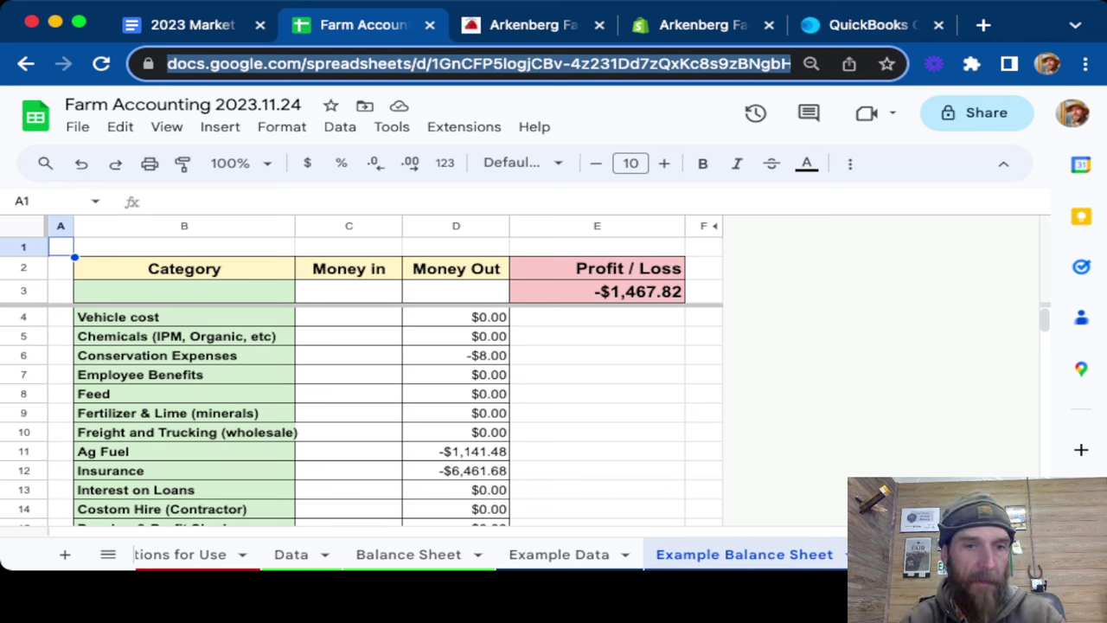
Step: Open the Directions for Use sheet and read its instructions through to the contact section
left_click(180, 555)
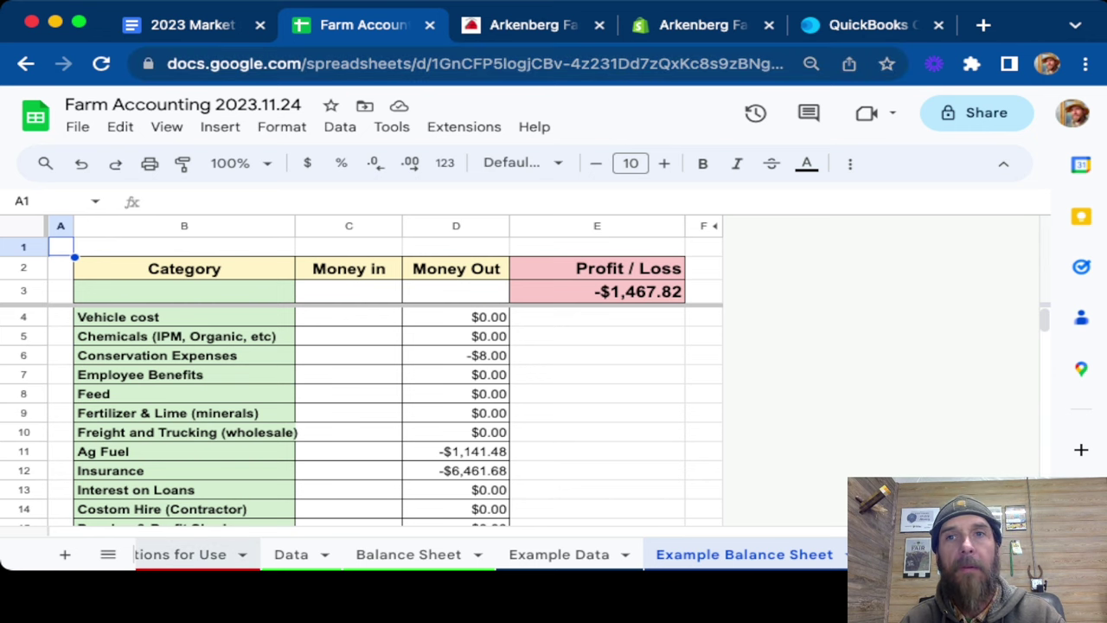
left_click(180, 554)
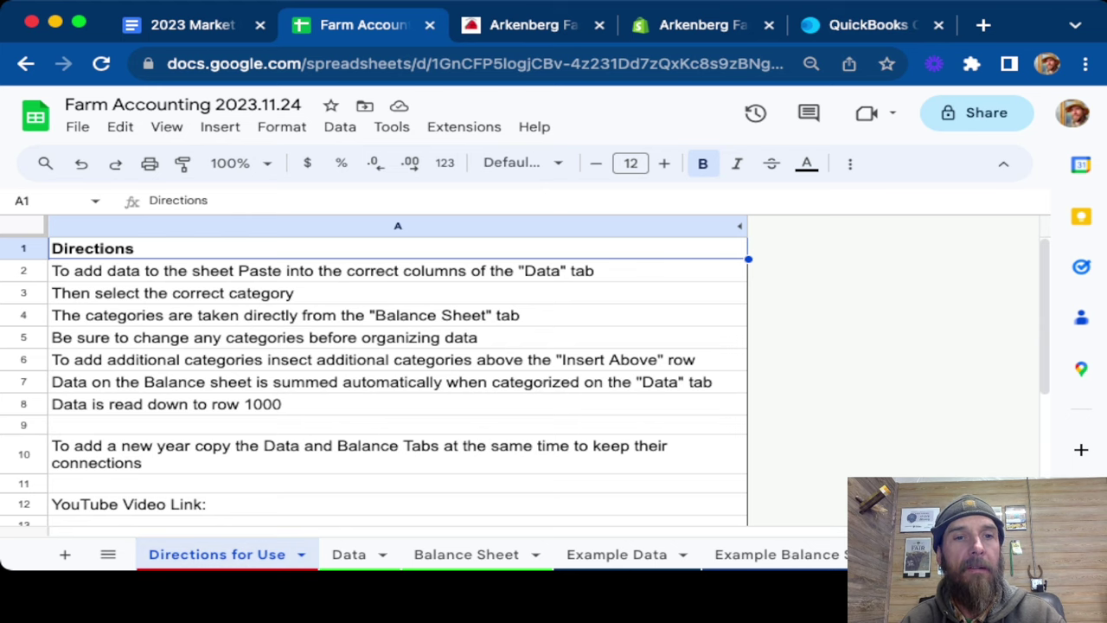
scroll(398, 381, "down", 3)
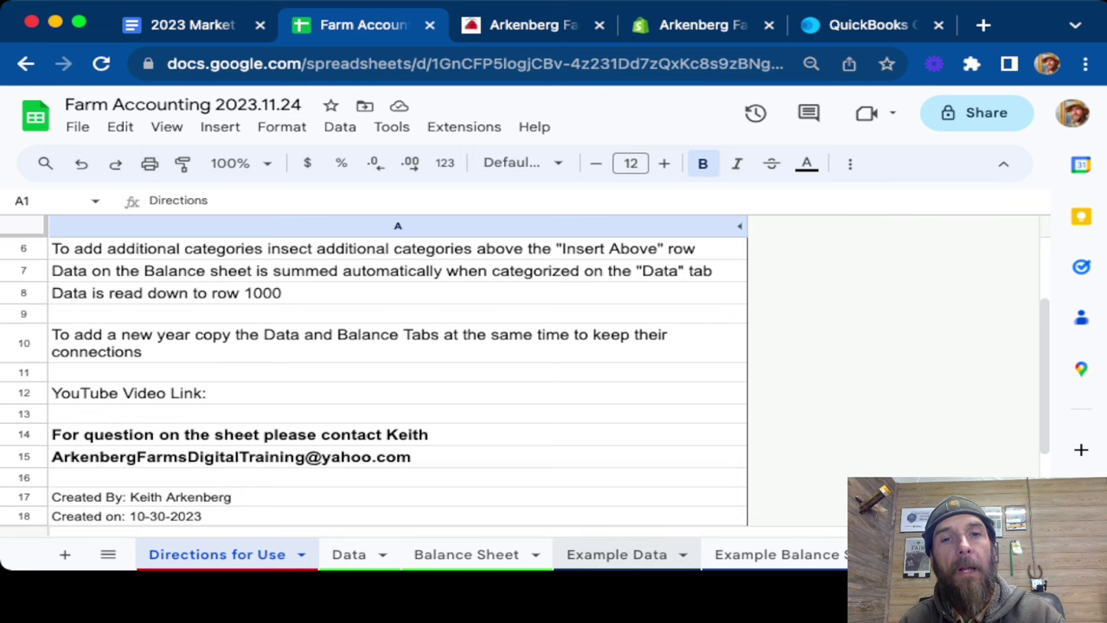
Step: Open the Example Data sheet and look over the categorized transaction rows and their Company/Source entries
left_click(617, 554)
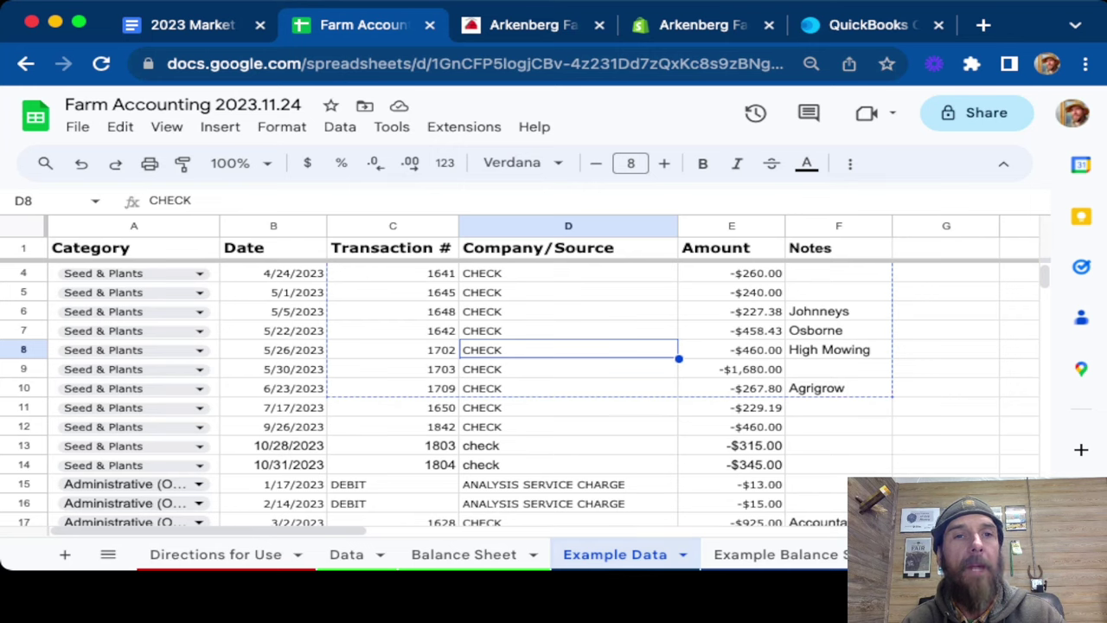
left_click(133, 311)
scroll(133, 312, "up", 2)
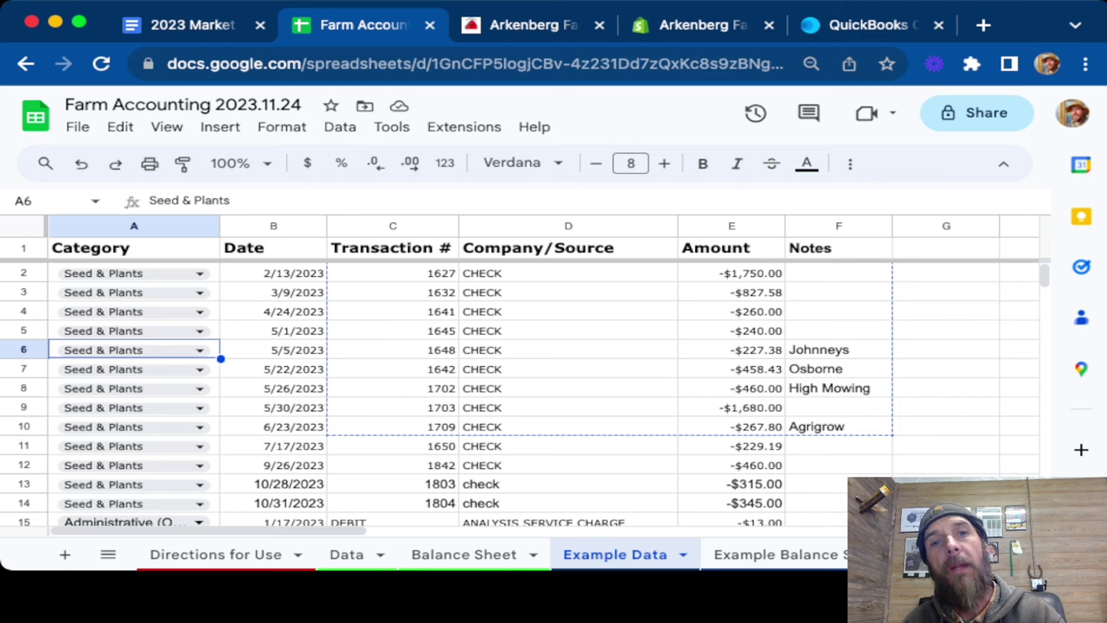
left_click(568, 349)
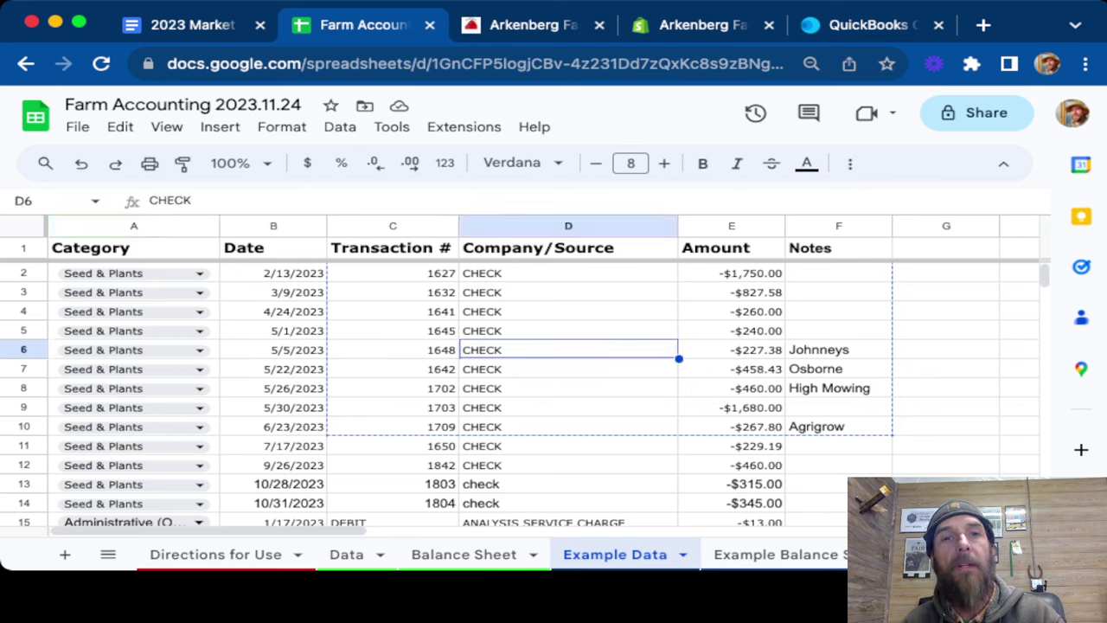
left_click(567, 272)
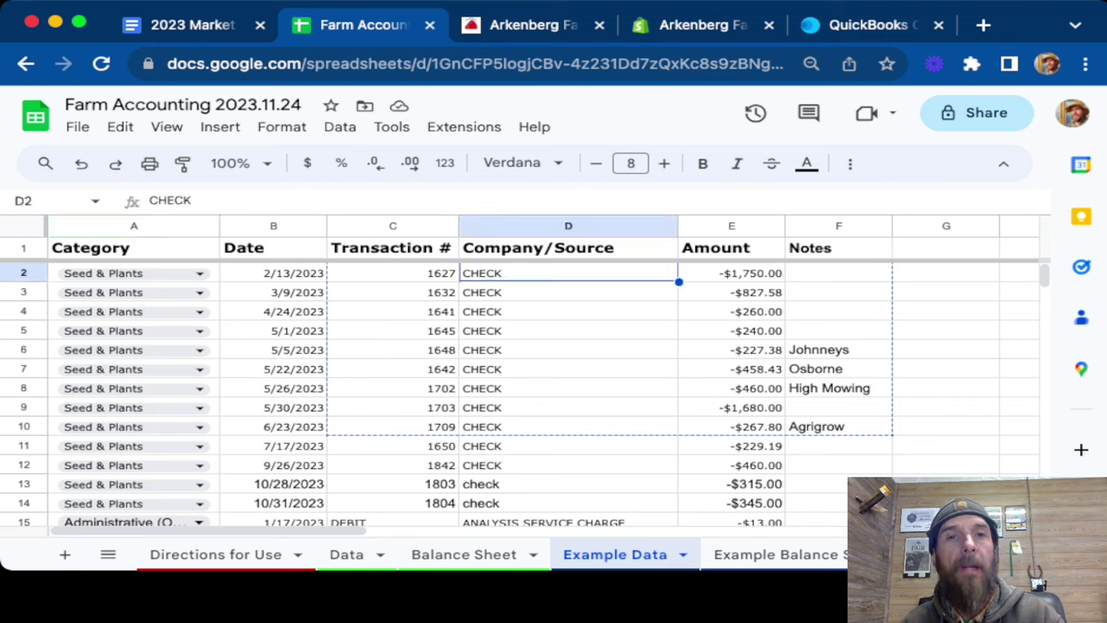
scroll(540, 397, "down", 2)
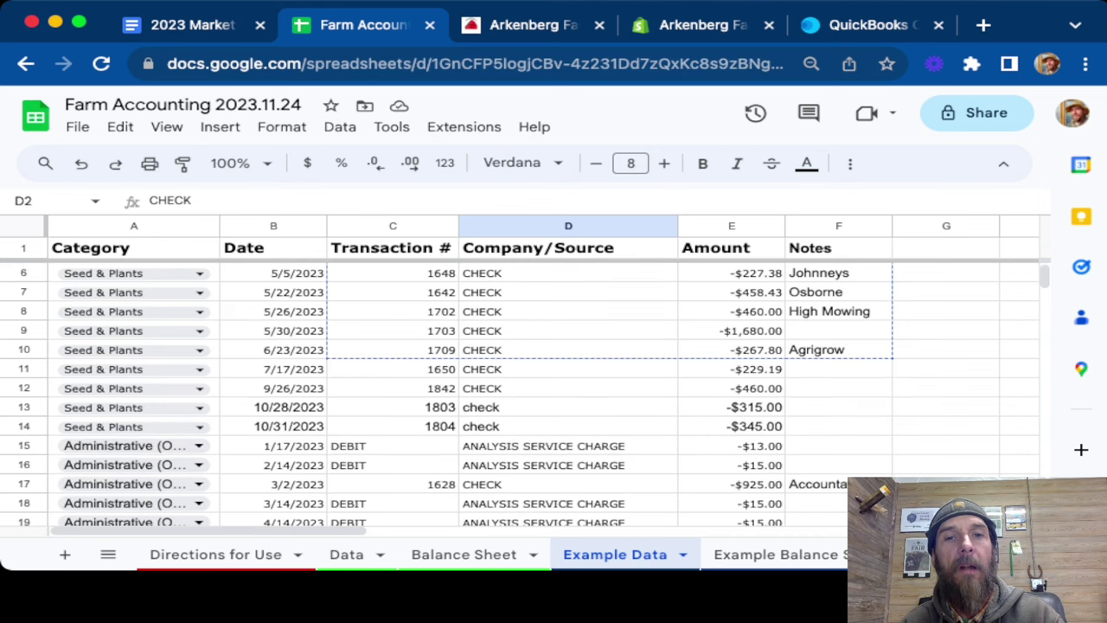
scroll(540, 398, "up", 2)
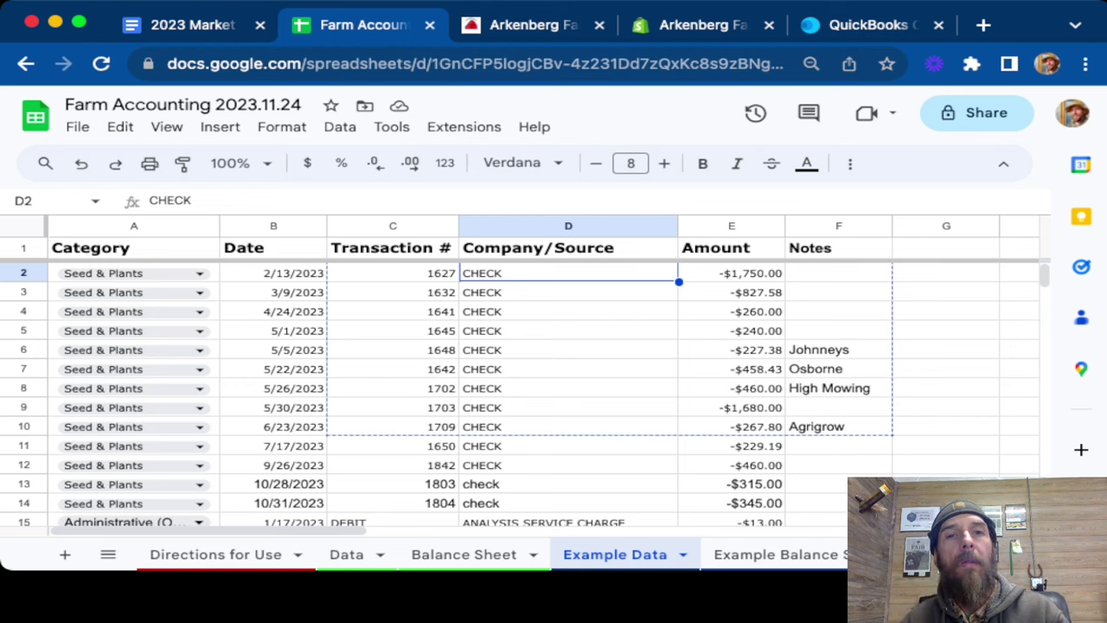
Step: Review the example transactions in B2:E8, the Notes column and the Category header, and list the category choices for A2
left_click(274, 273)
left_click_drag(273, 272, 731, 388)
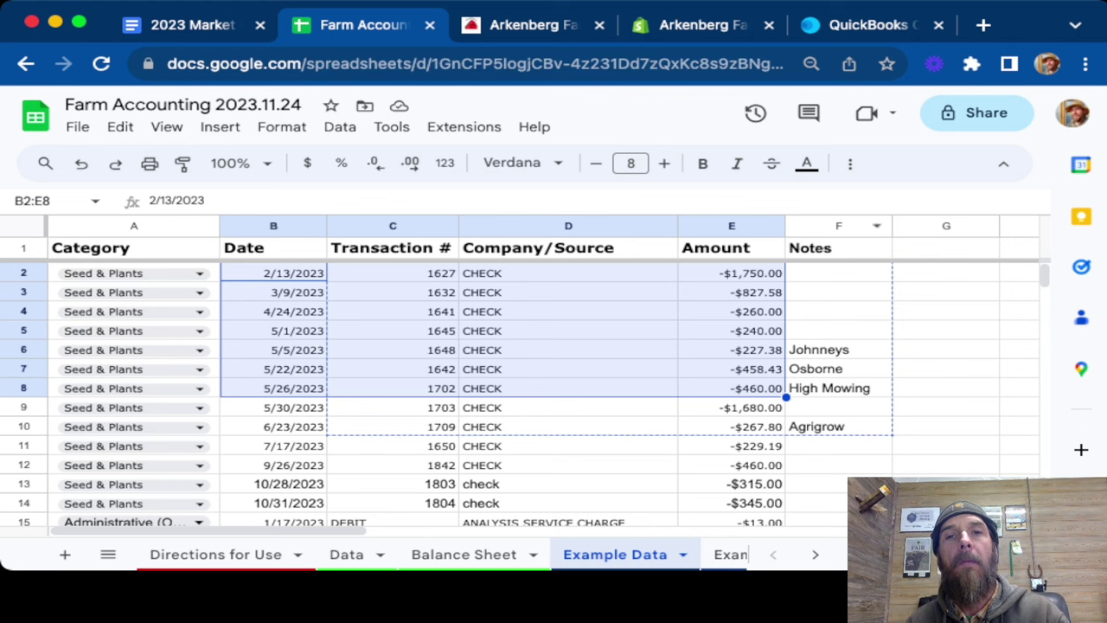
left_click(838, 226)
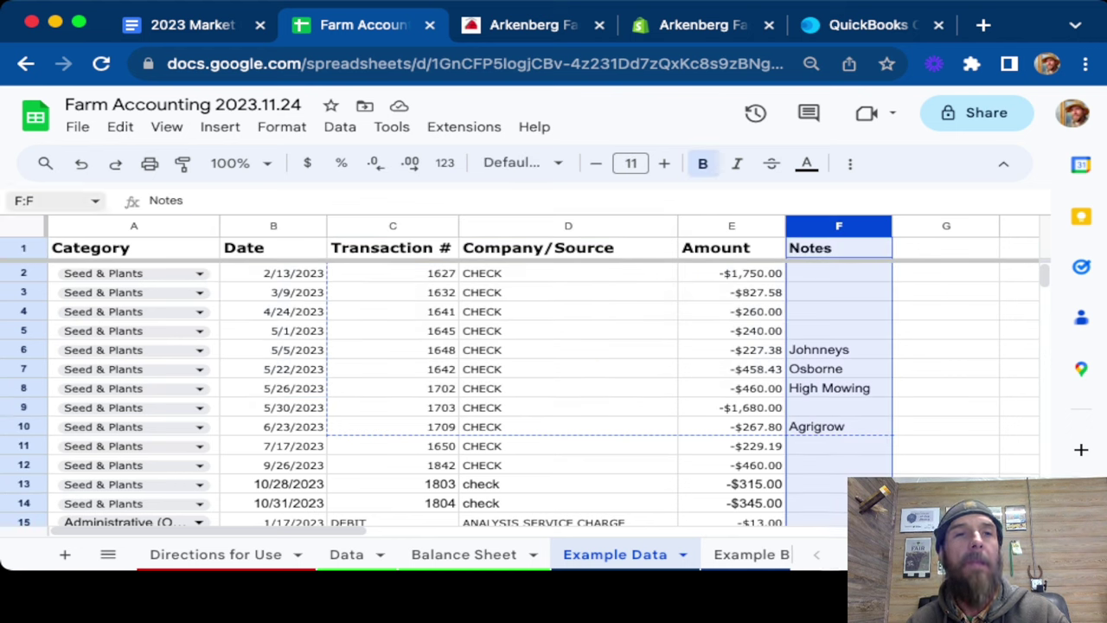
left_click(133, 248)
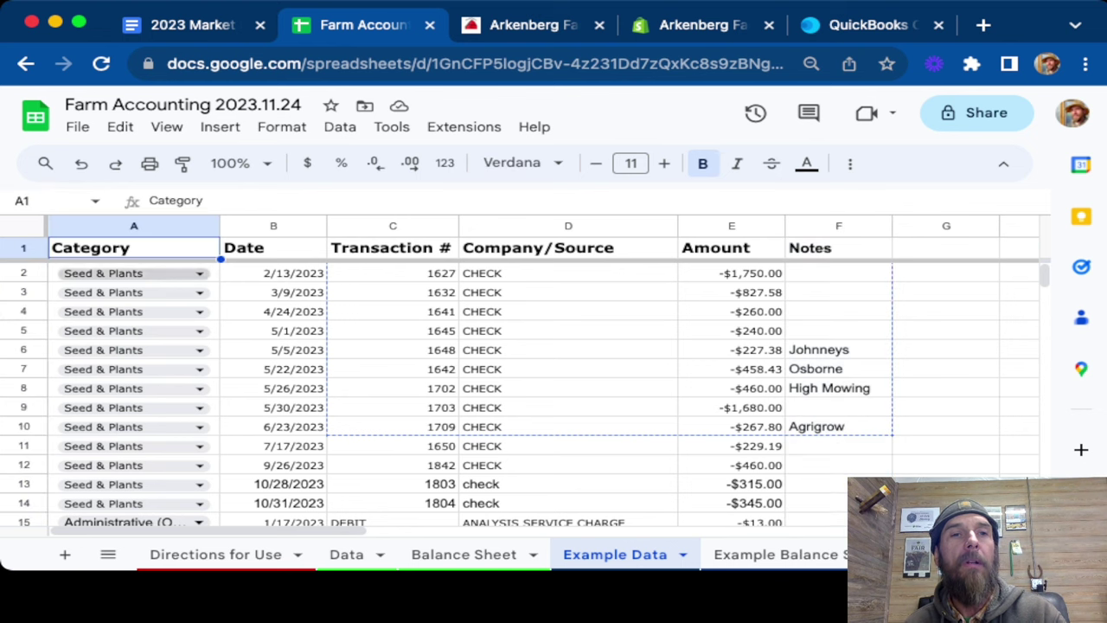
left_click(199, 273)
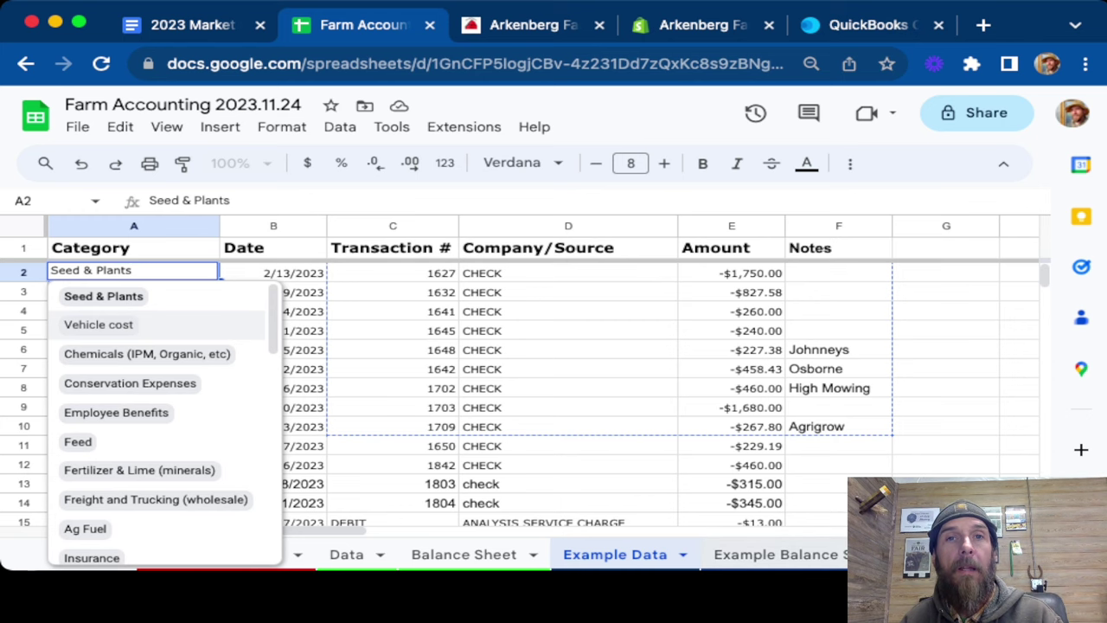
Step: Examine the expense and sales categories on the Example Balance Sheet, from Vehicle cost down to the income rows
left_click(781, 554)
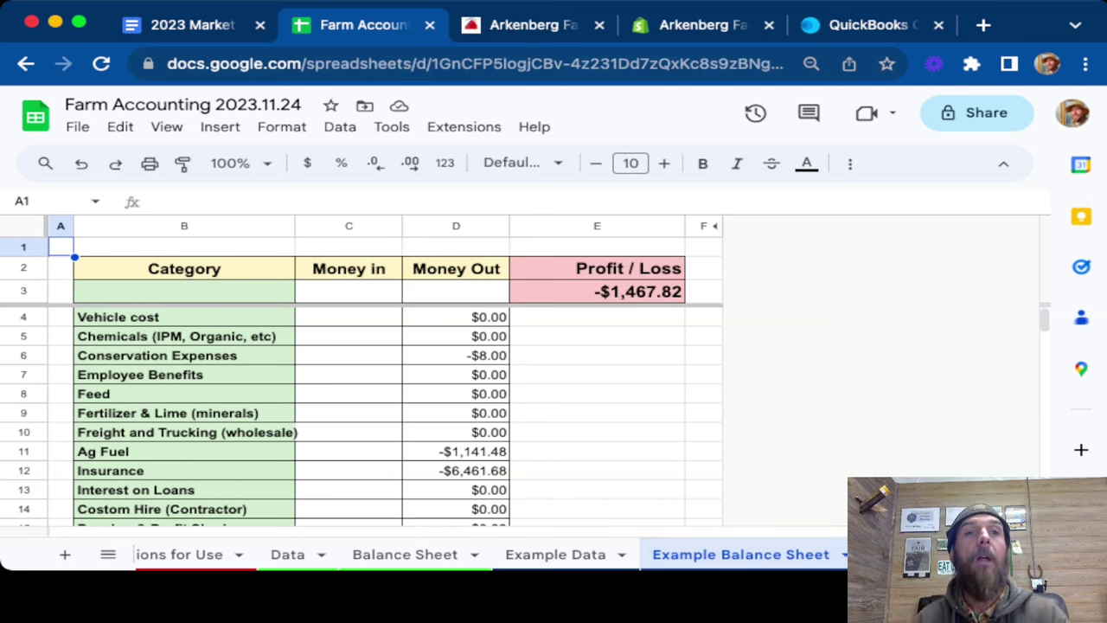
left_click(184, 317)
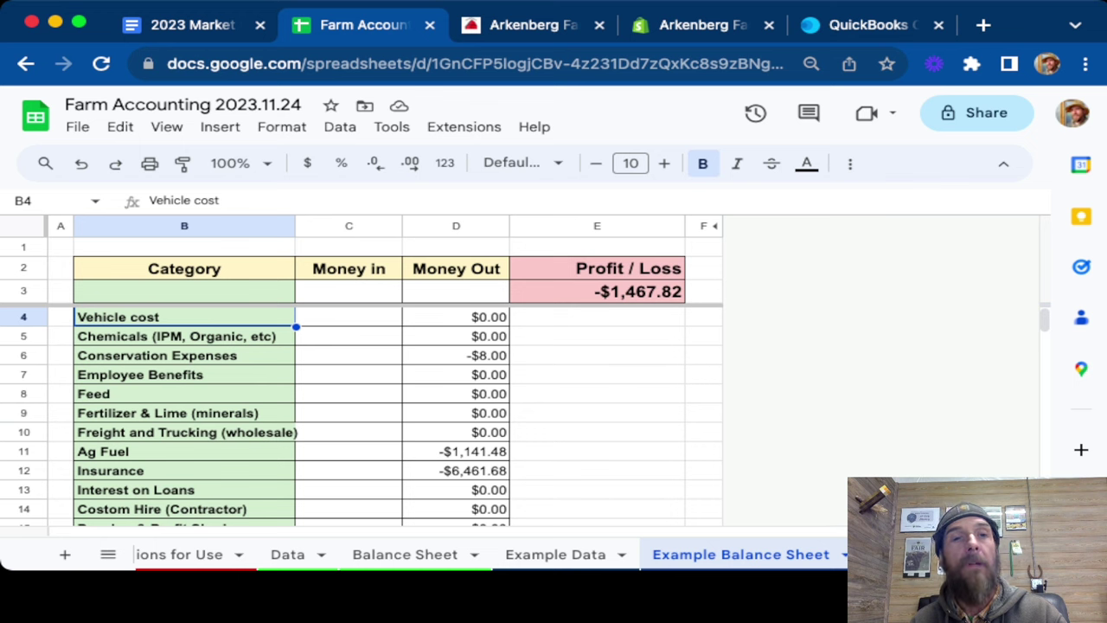
scroll(398, 415, "down", 5)
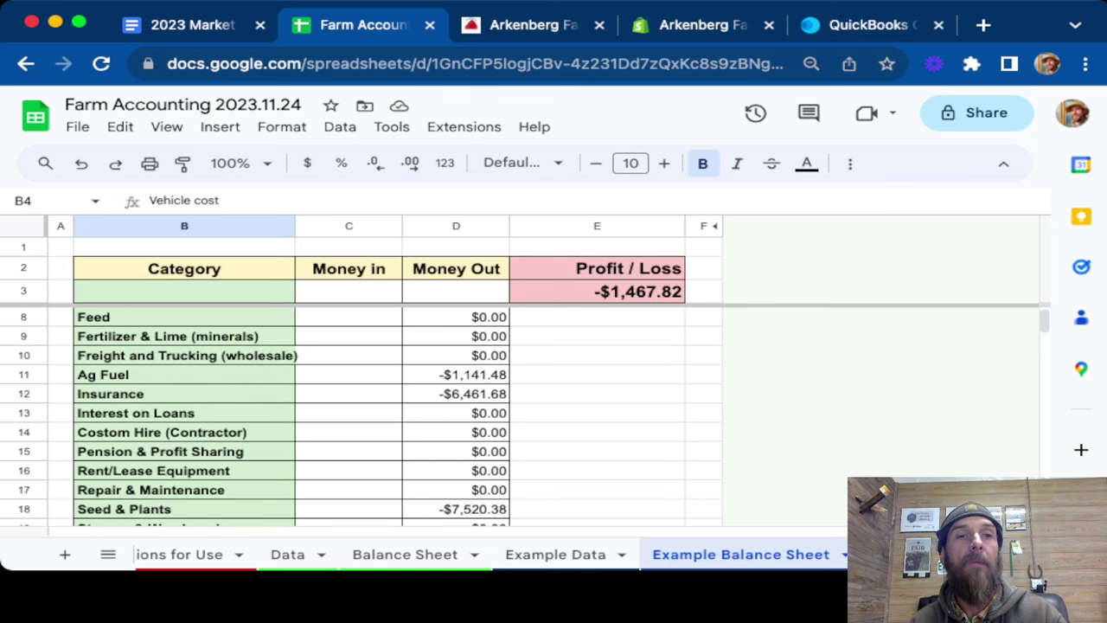
scroll(398, 415, "down", 3)
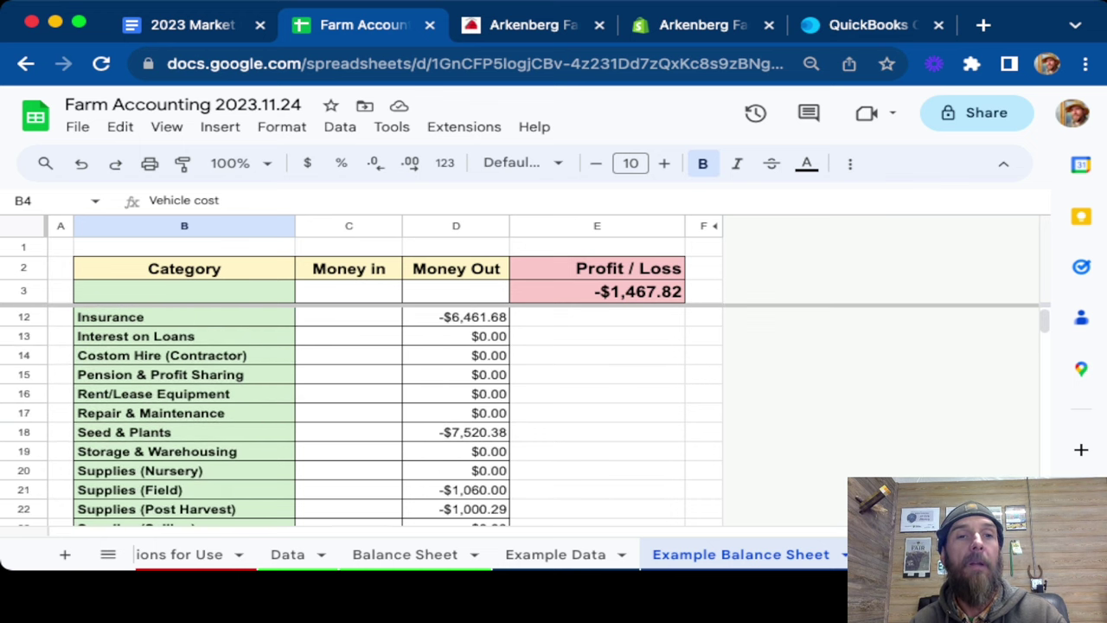
scroll(397, 415, "down", 8)
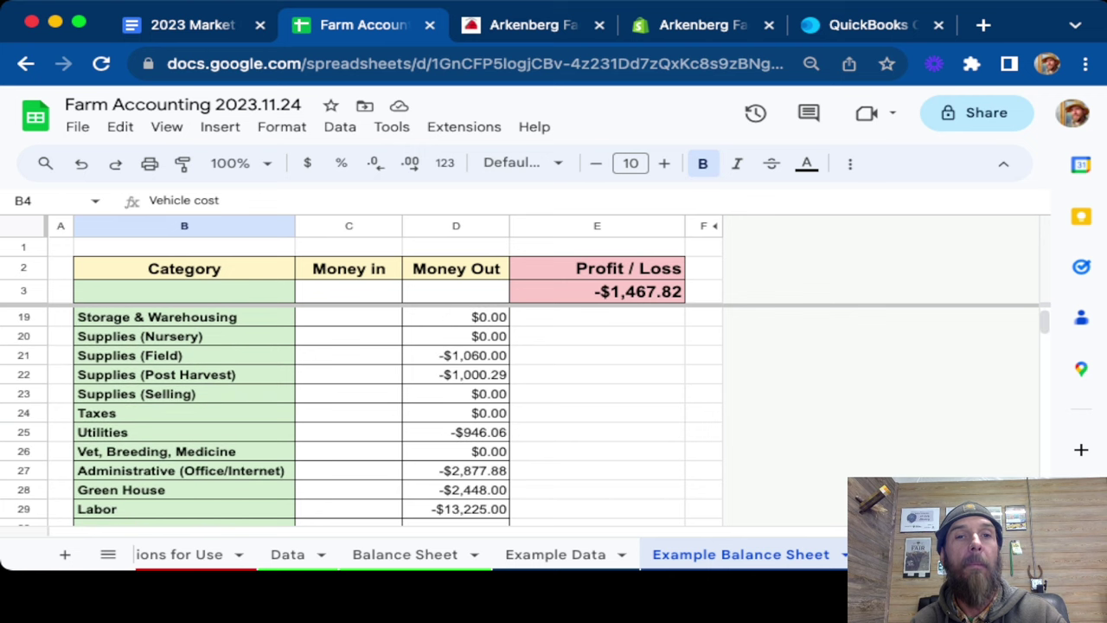
scroll(397, 415, "down", 1)
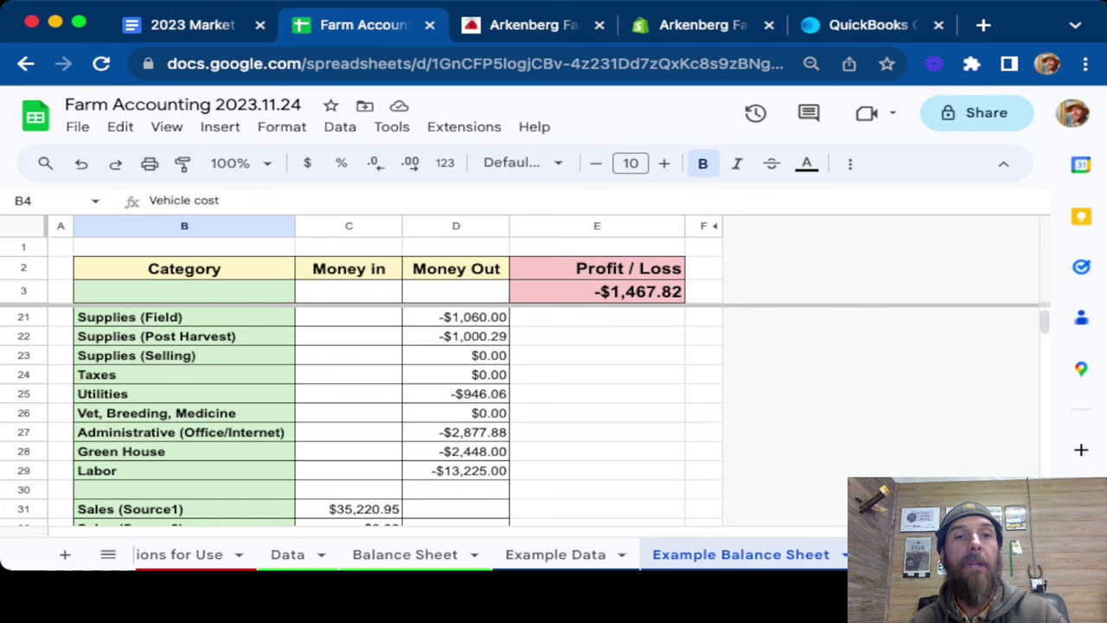
scroll(398, 415, "down", 4)
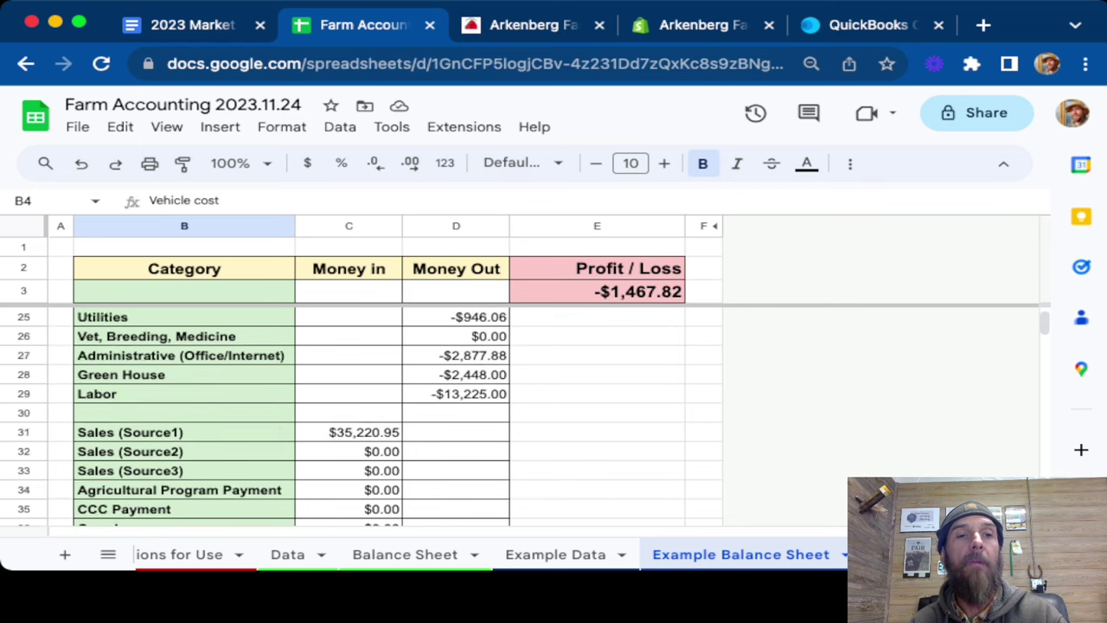
scroll(397, 415, "down", 1)
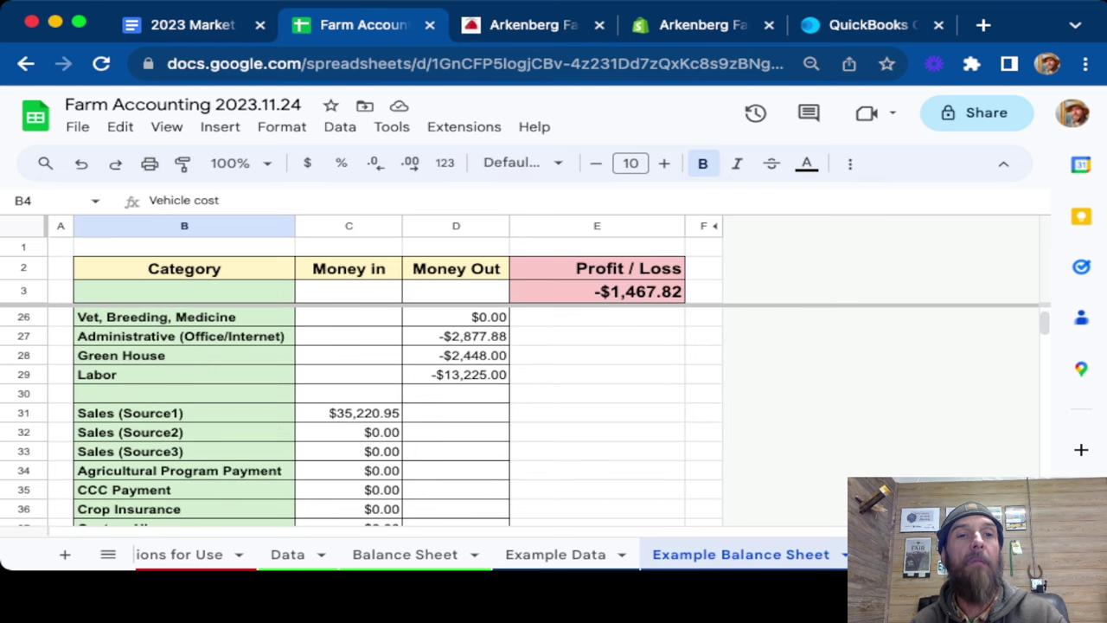
Step: Rename the category in B32 of the Example Balance Sheet to "Sales Farmers MArket"
left_click(280, 430)
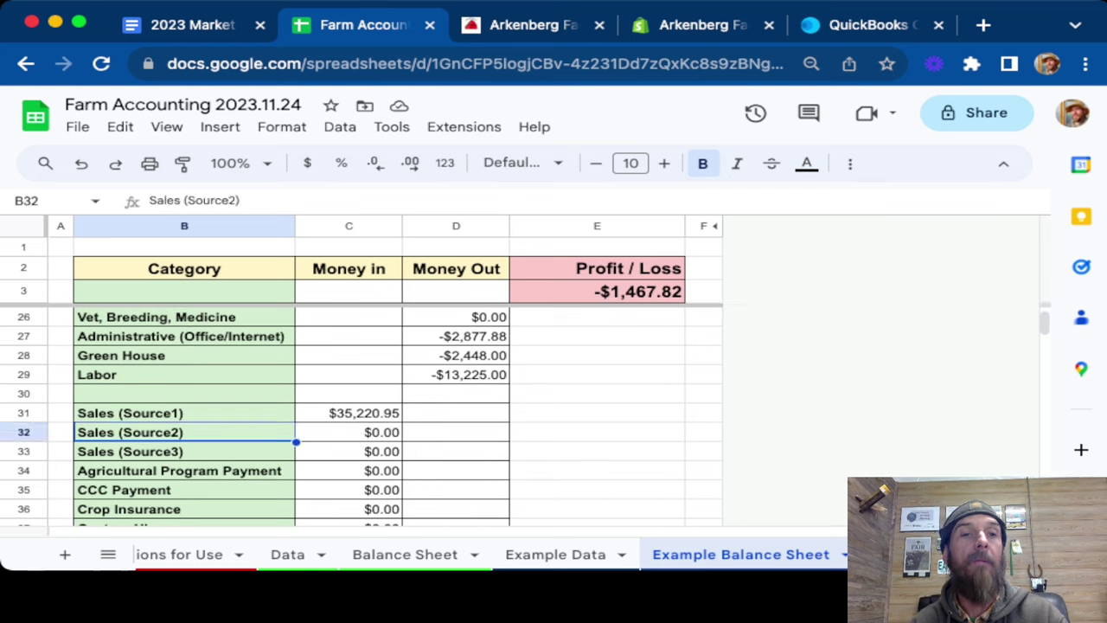
key("Return")
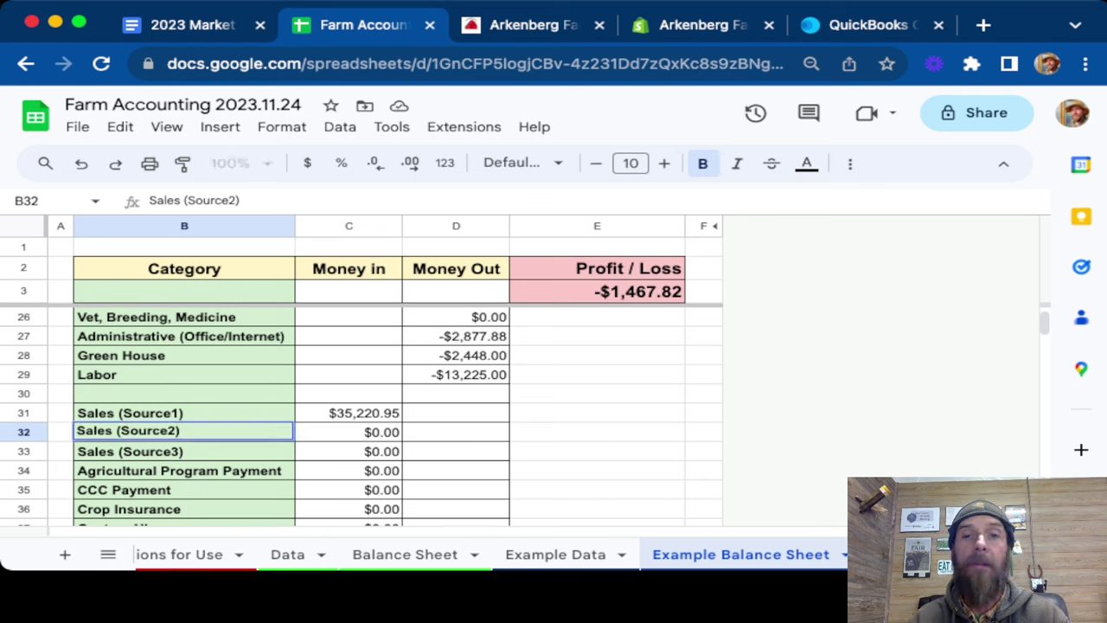
key("BackSpace")
key("BackSpace")
key("BackSpace")
key("BackSpace")
key("BackSpace")
key("BackSpace")
key("BackSpace")
key("BackSpace")
key("BackSpace")
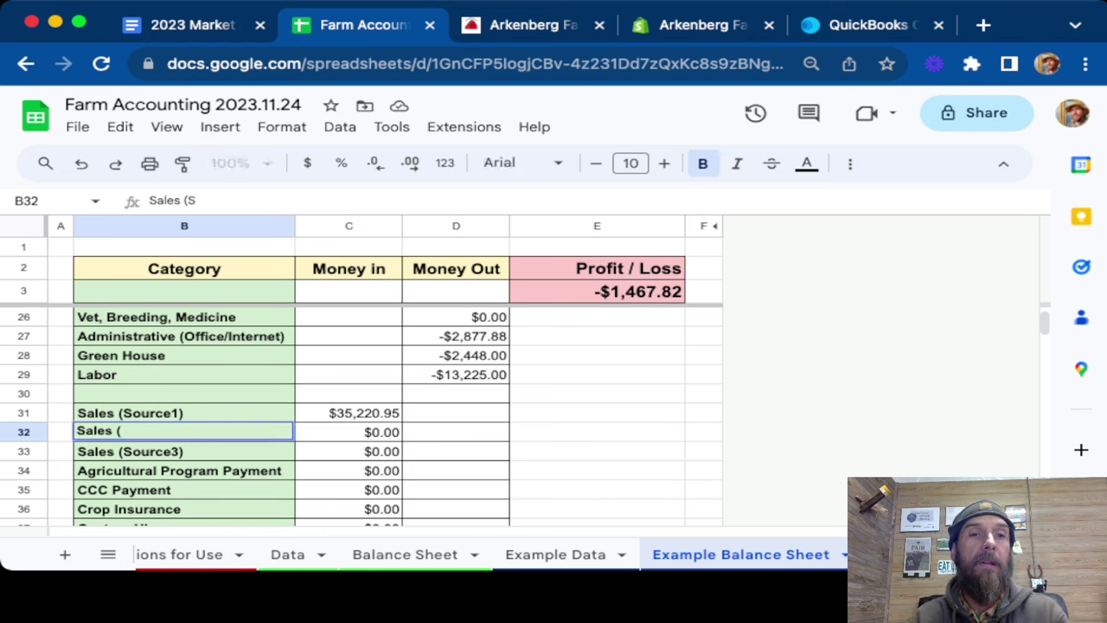
type("Farmers MArket")
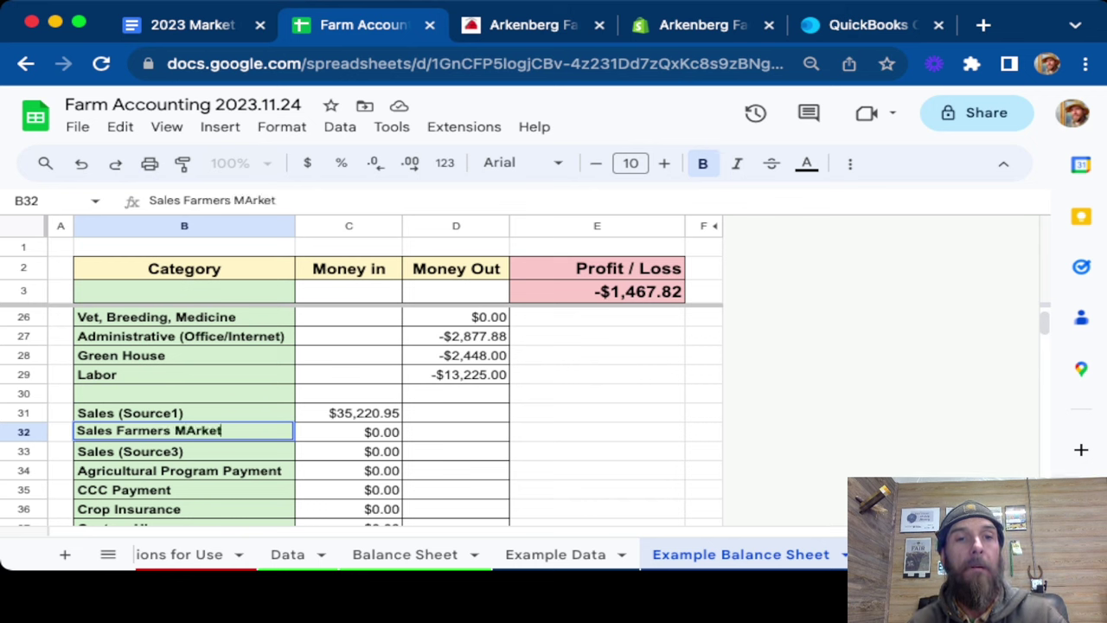
key("Return")
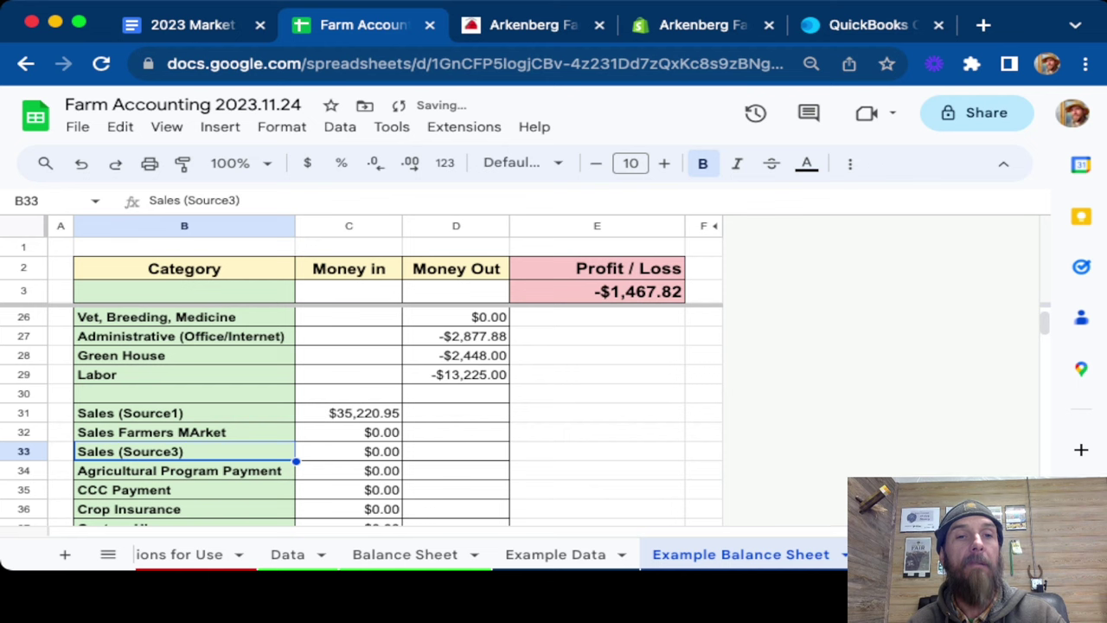
Step: Inspect the Money in formula in C31, then review the remaining income categories down to the Total and Profit / Loss rows
scroll(260, 416, "down", 2)
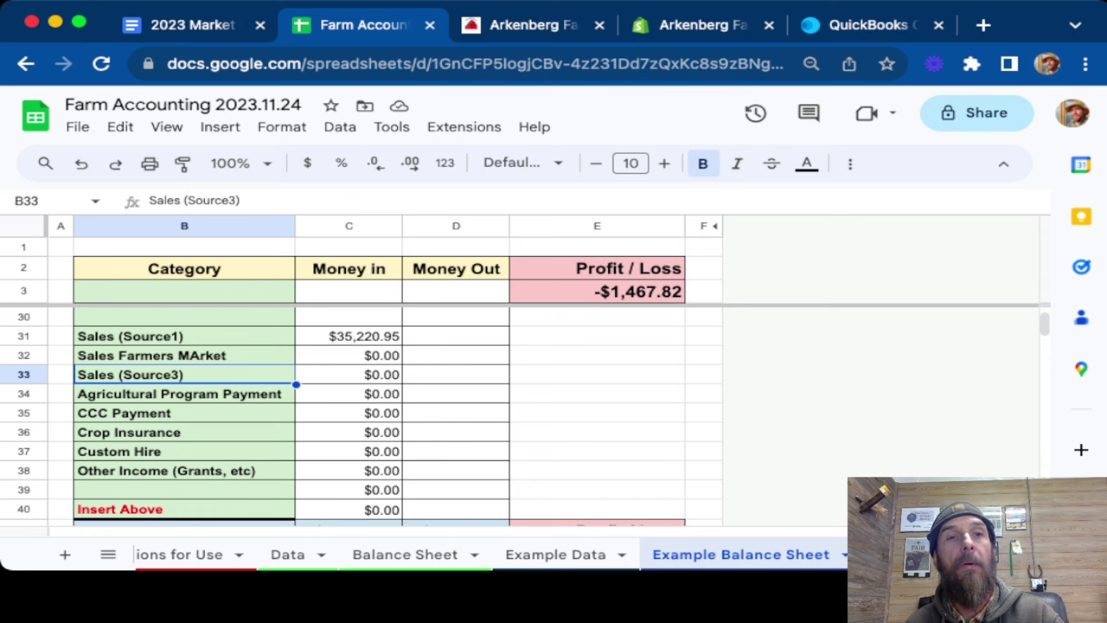
left_click(349, 336)
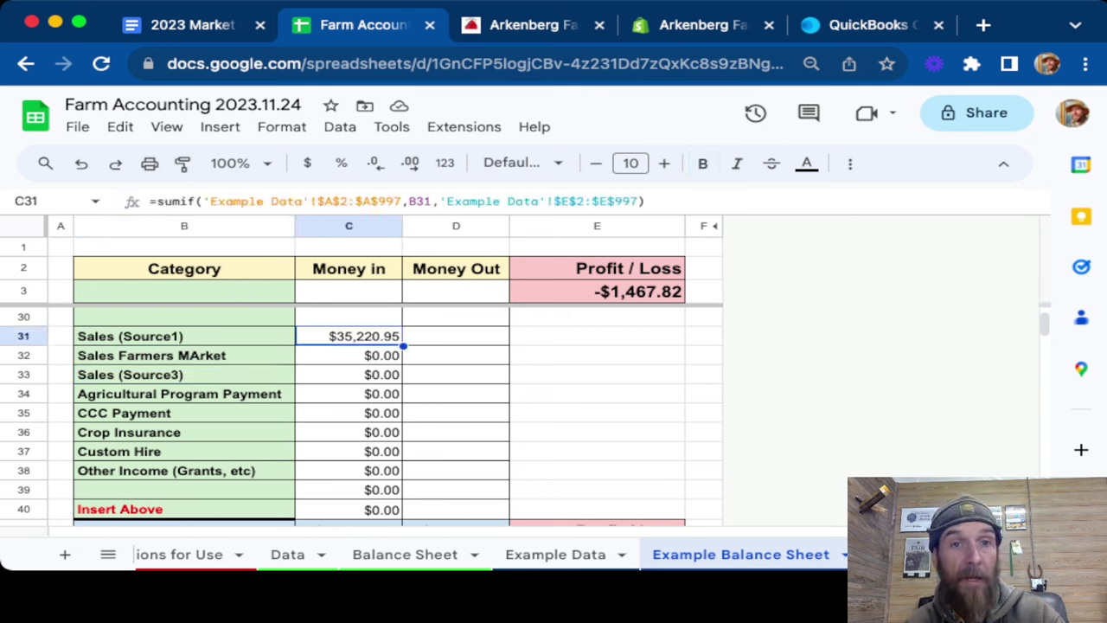
scroll(346, 415, "up", 1)
scroll(346, 415, "up", 1)
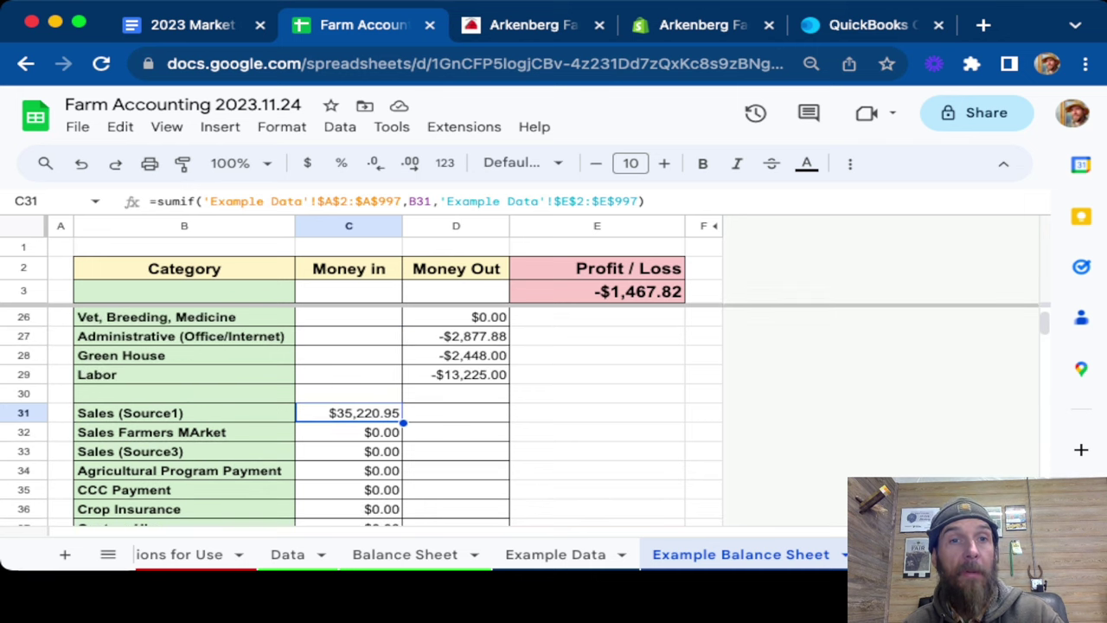
scroll(346, 415, "down", 2)
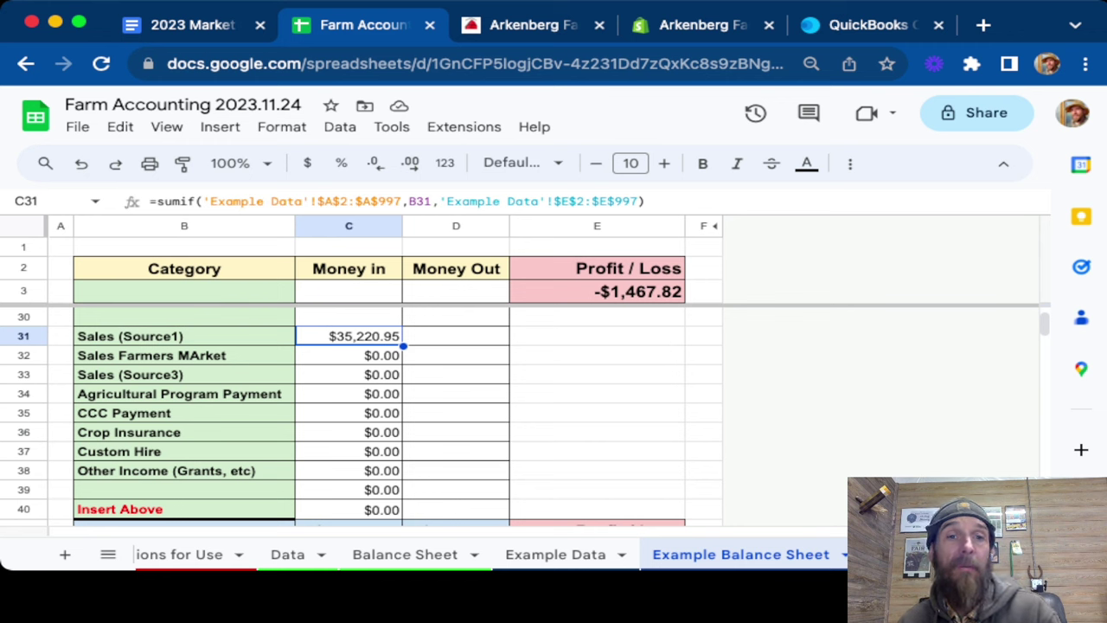
scroll(361, 415, "down", 1)
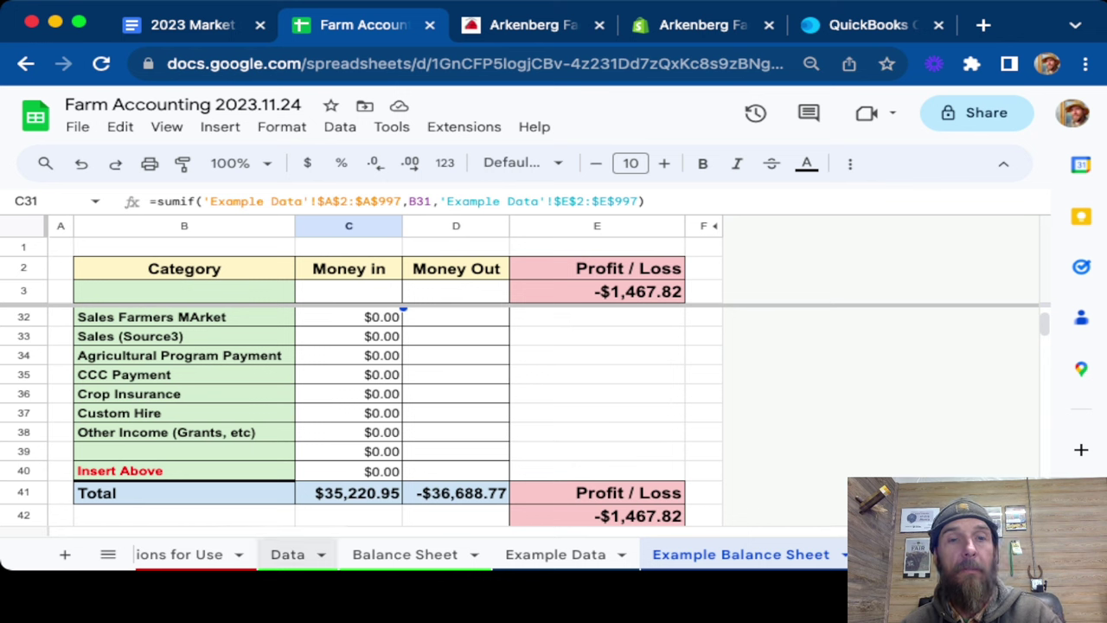
Step: Copy the transactions in B2:F10 of the Example Data sheet, from the dates through the notes
left_click(287, 554)
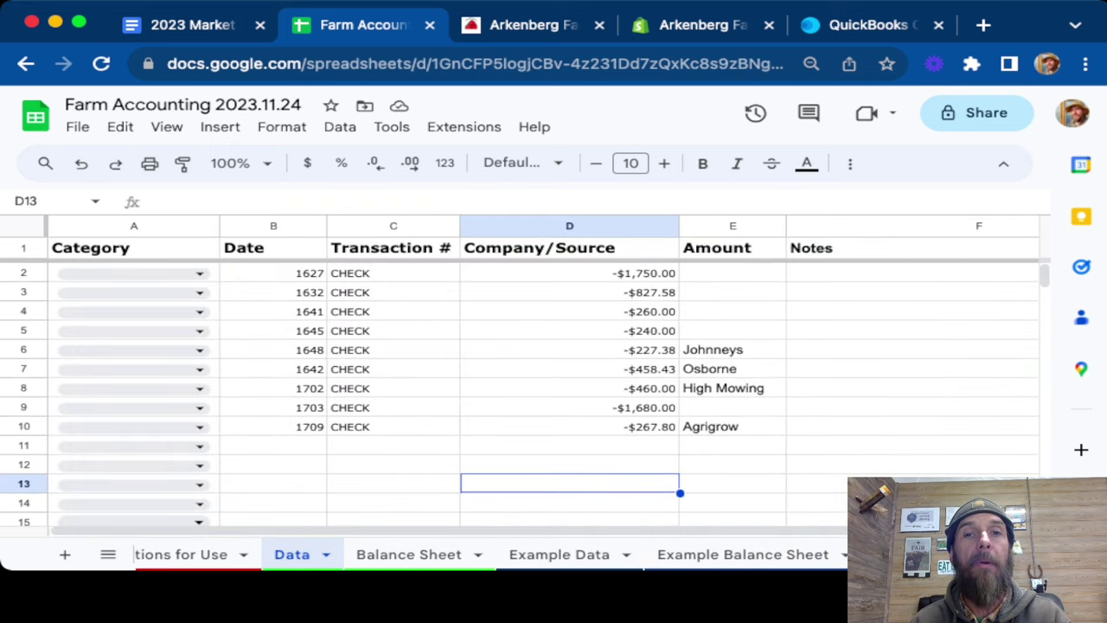
left_click_drag(273, 427, 733, 272)
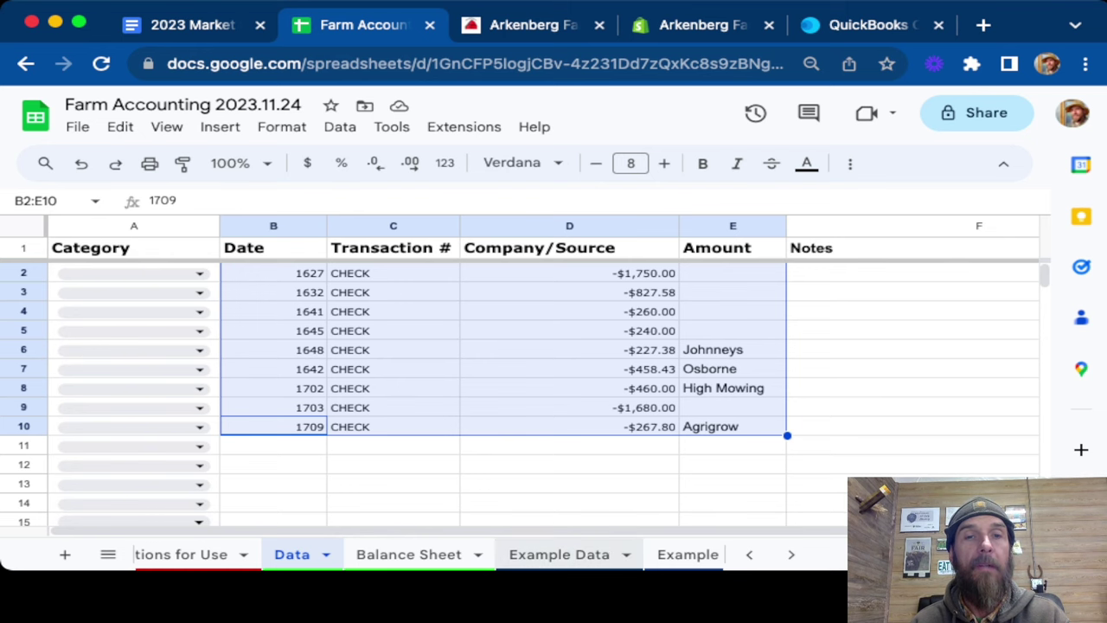
left_click(559, 554)
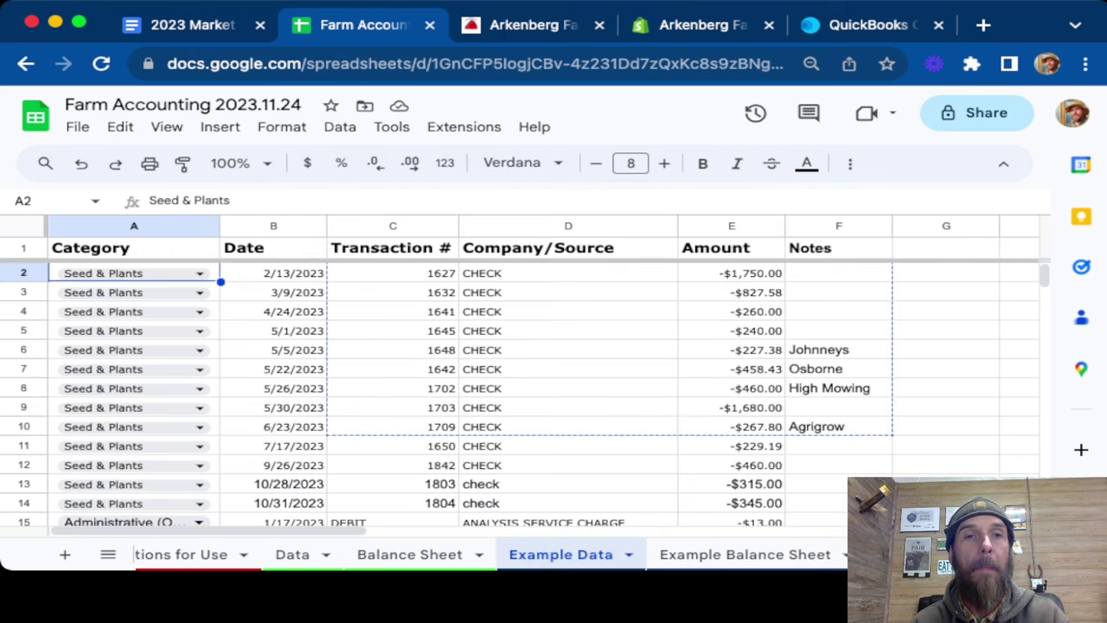
mouse_move(273, 273)
left_mouse_down()
mouse_move(273, 291)
mouse_move(393, 369)
mouse_move(568, 426)
mouse_move(838, 426)
left_mouse_up()
key("ctrl+c")
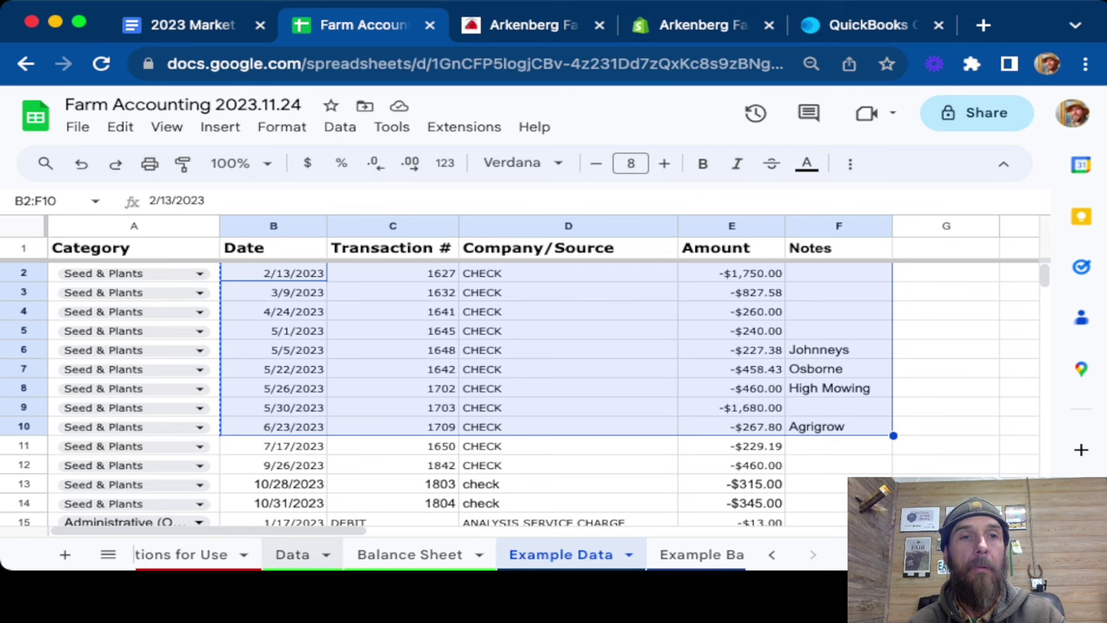
Step: Paste the copied transactions into the Data sheet starting at B2, overwriting the misaligned entries
left_click(292, 554)
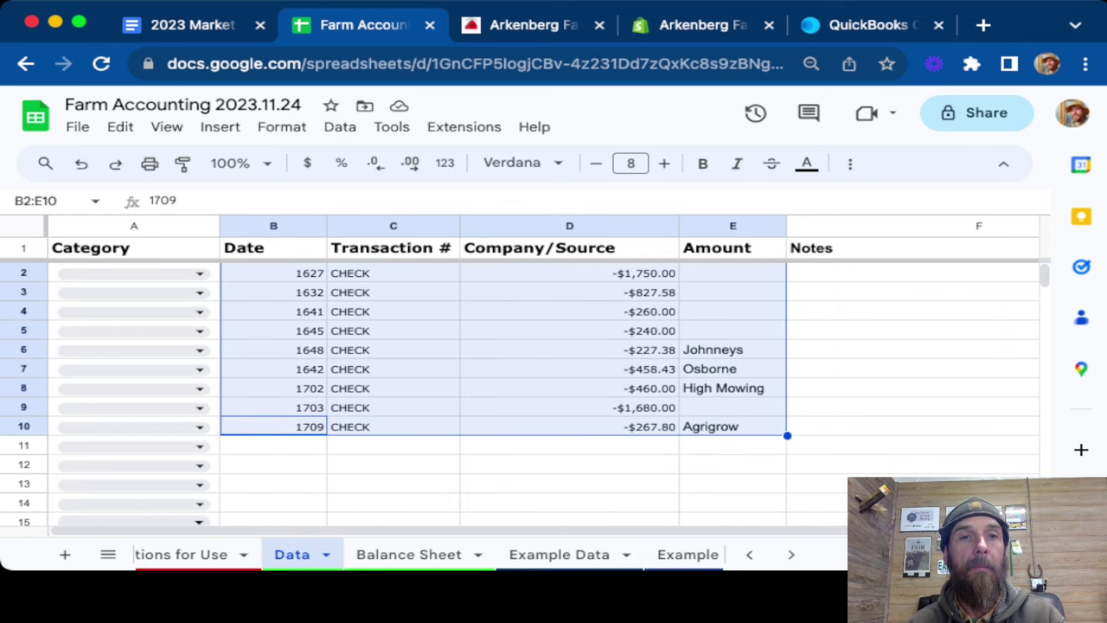
left_click(274, 272)
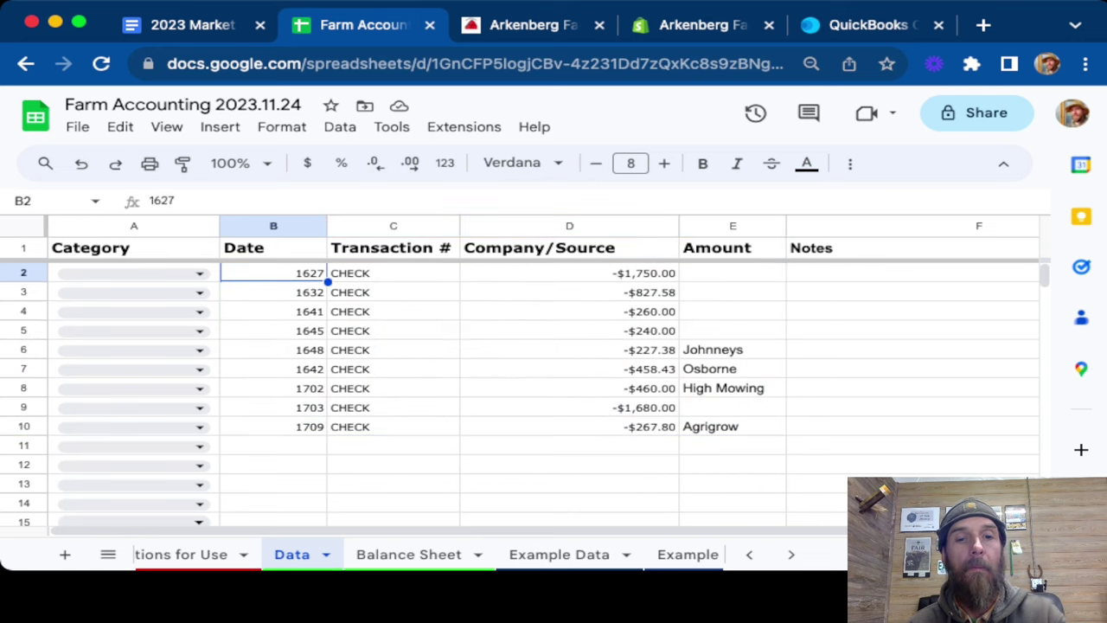
key("ctrl+v")
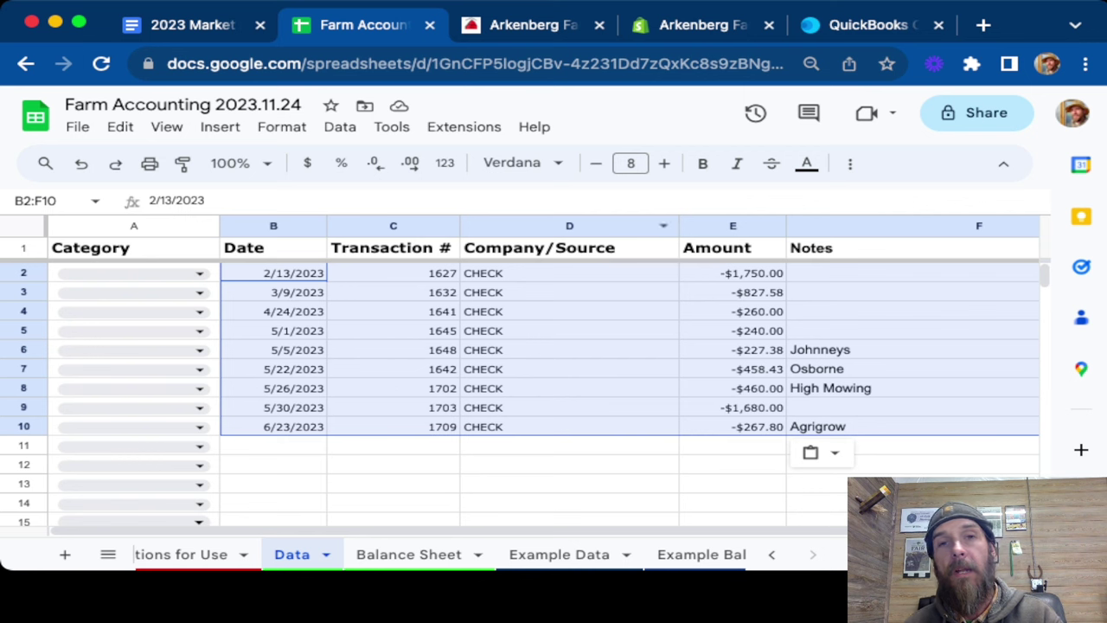
left_click(568, 368)
Step: Start a new transaction in row 11 of the Data sheet with date 11-23 and transaction number 1710
left_click(273, 445)
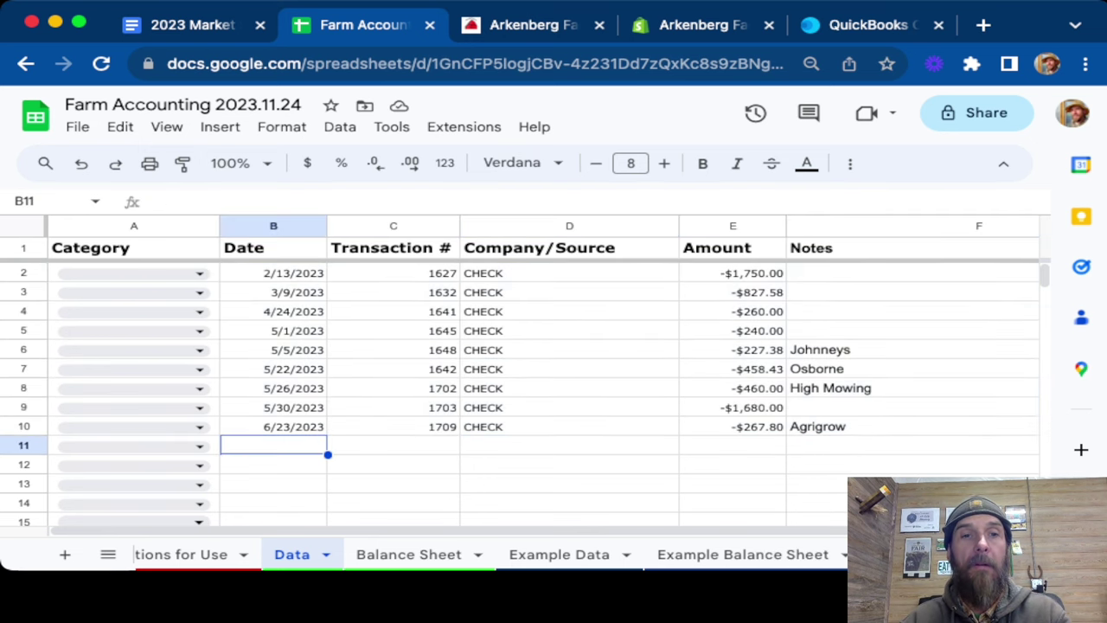
type("11-23")
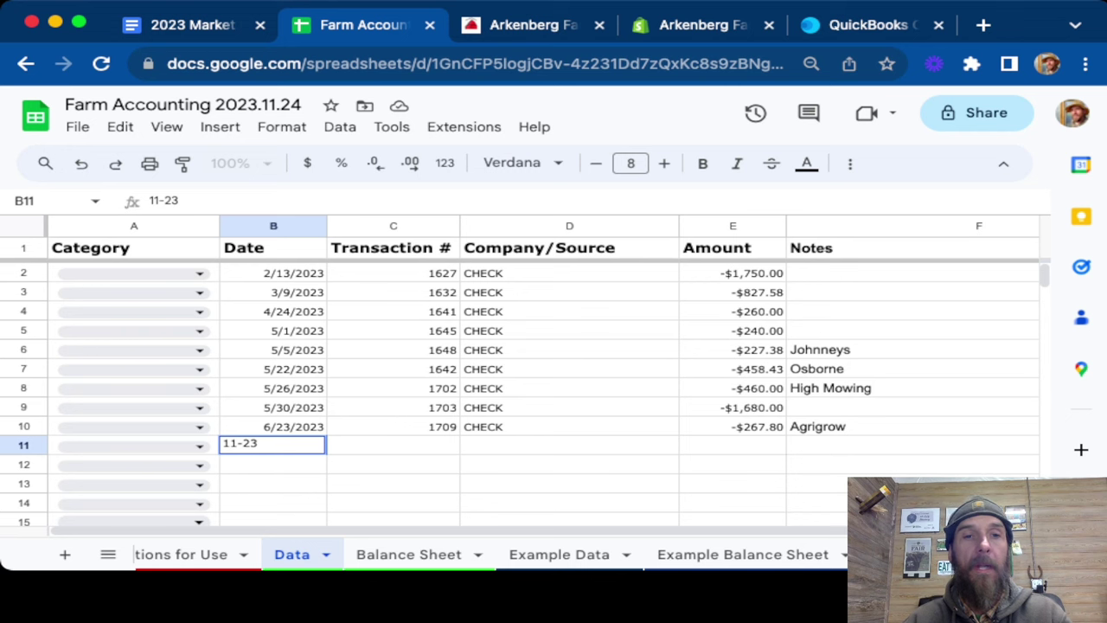
key("Tab")
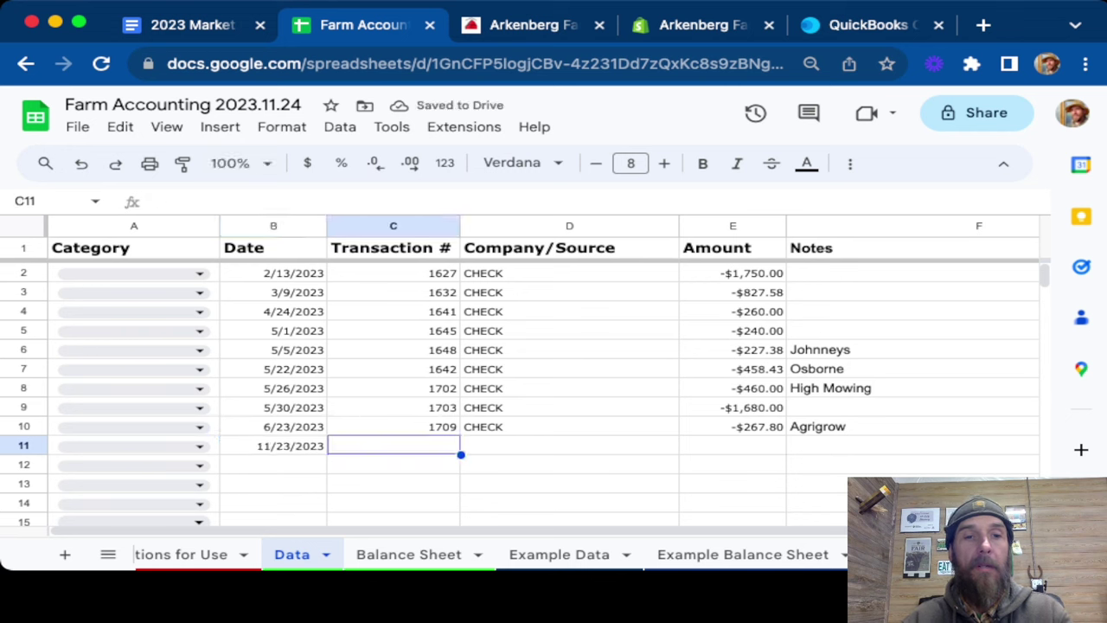
type("170")
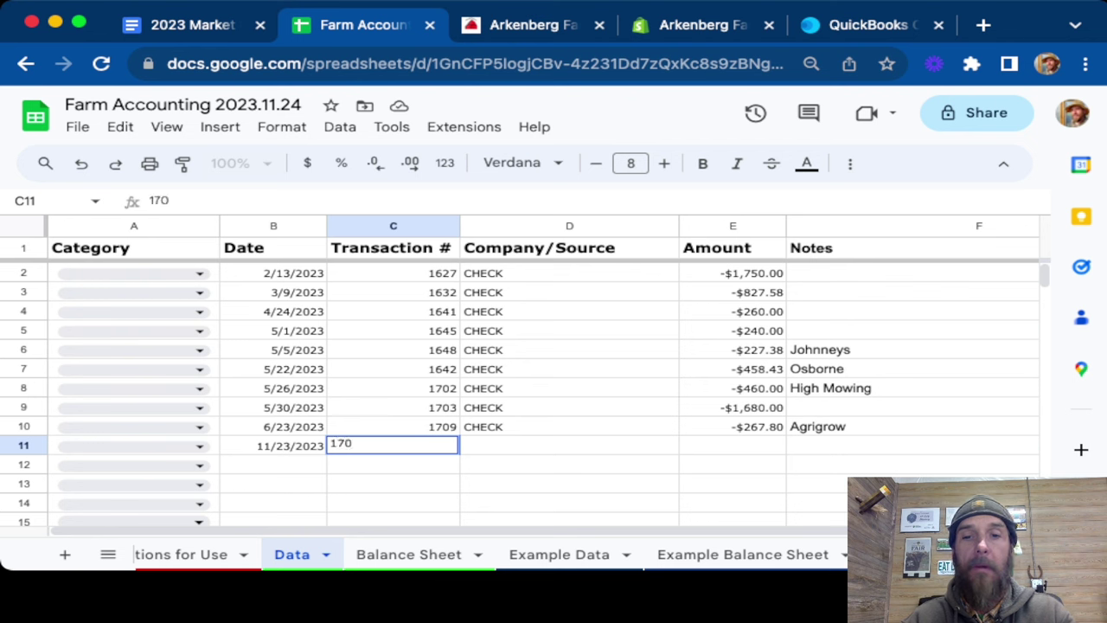
key("BackSpace")
type("10")
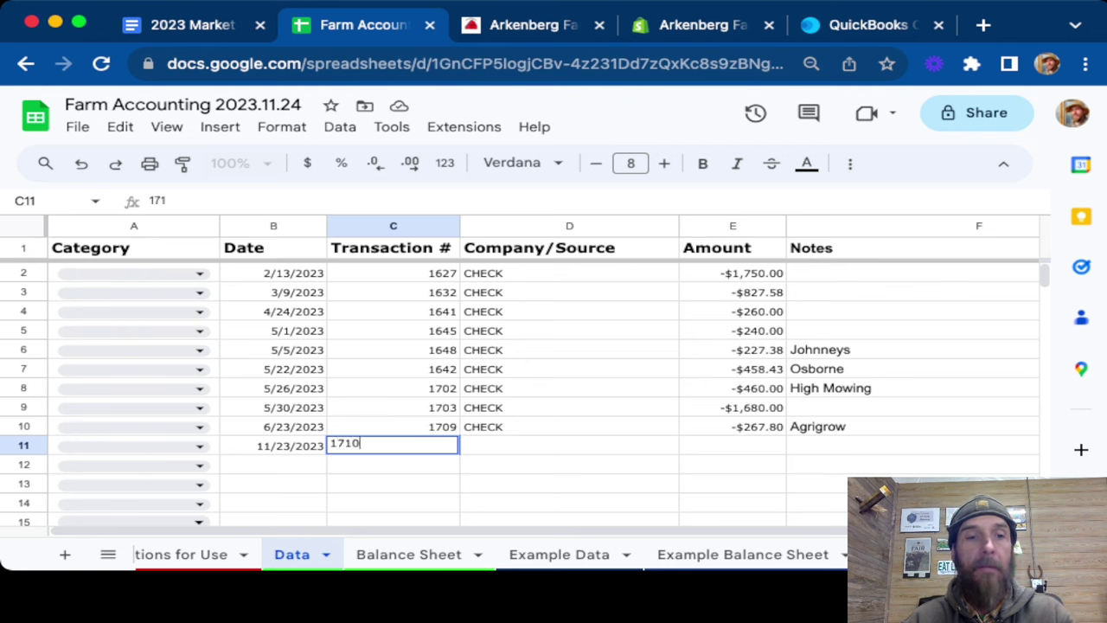
key("Tab")
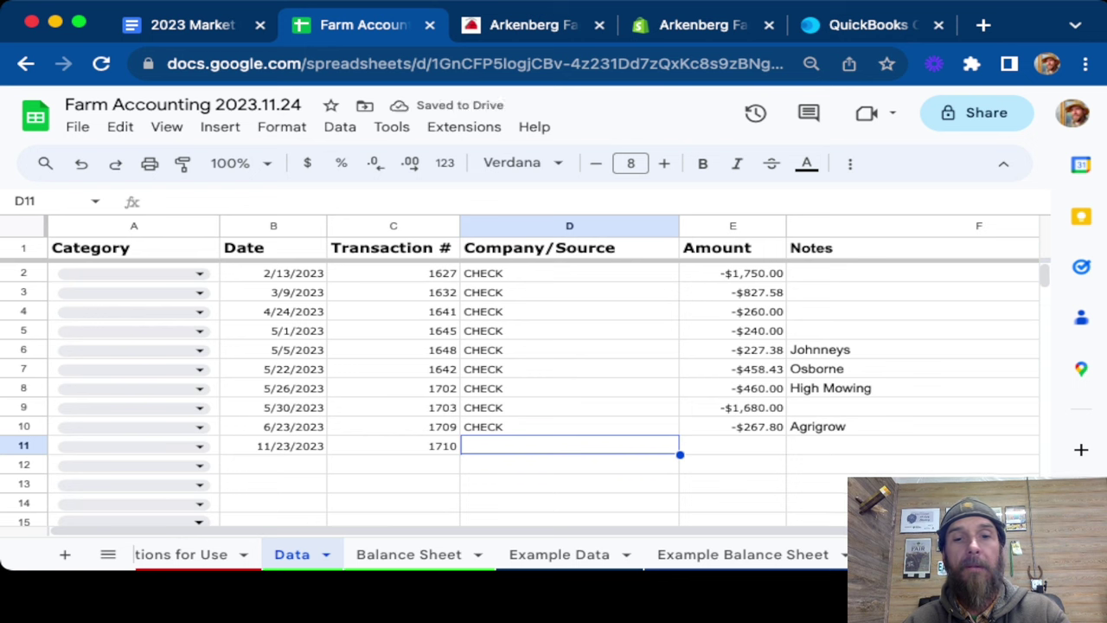
Step: Complete row 11 with "Sales" as the company/source, an amount of 250.00 and the note "Market"
type("Sales")
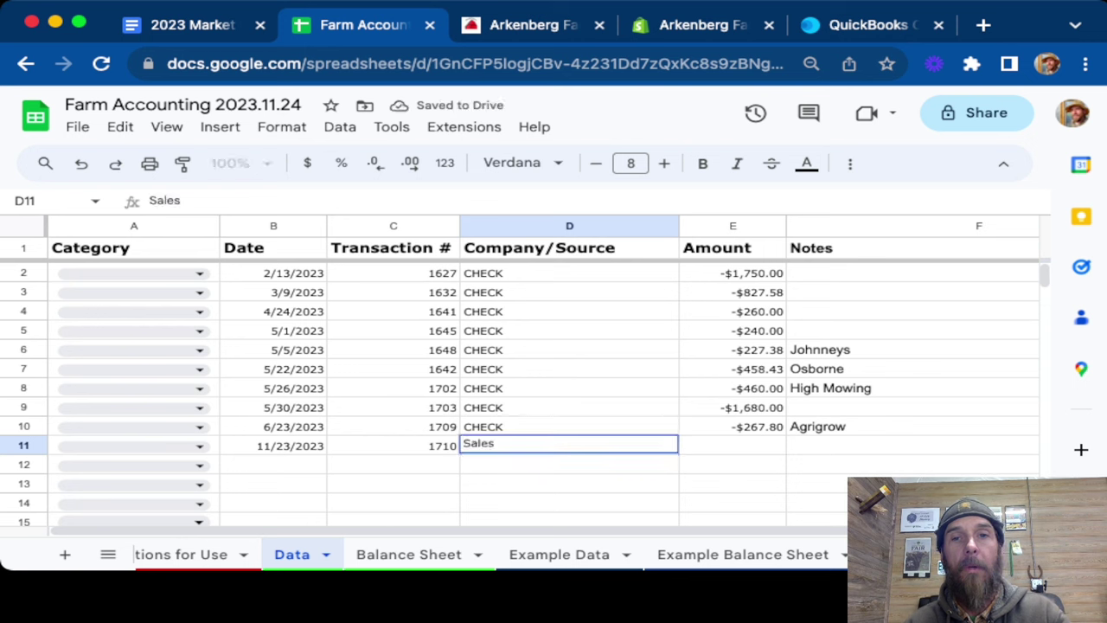
key("Tab")
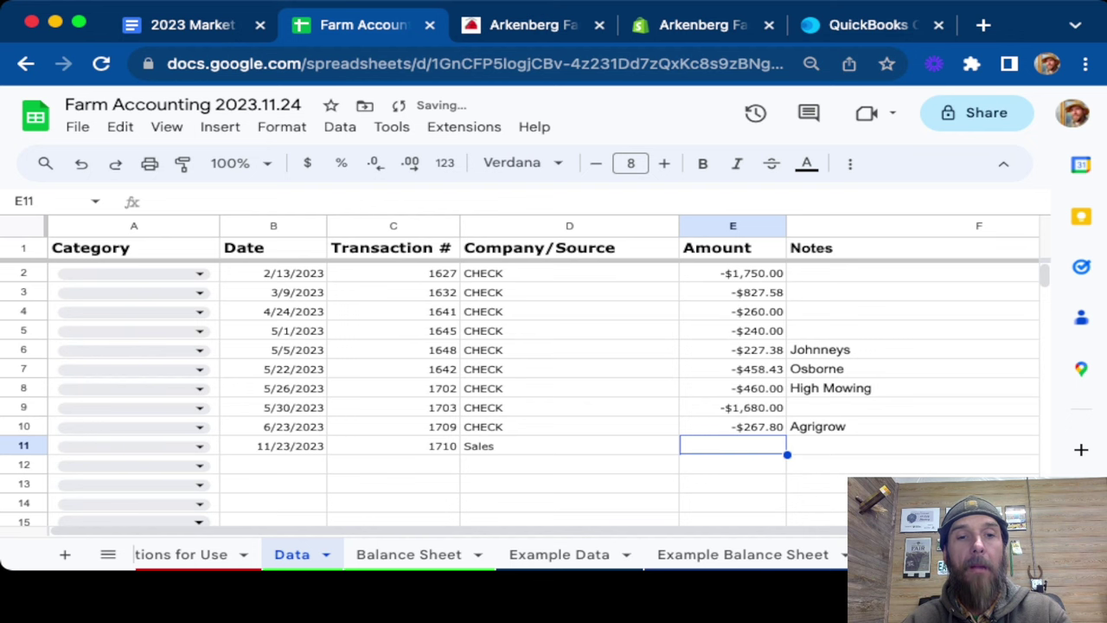
type("250.00")
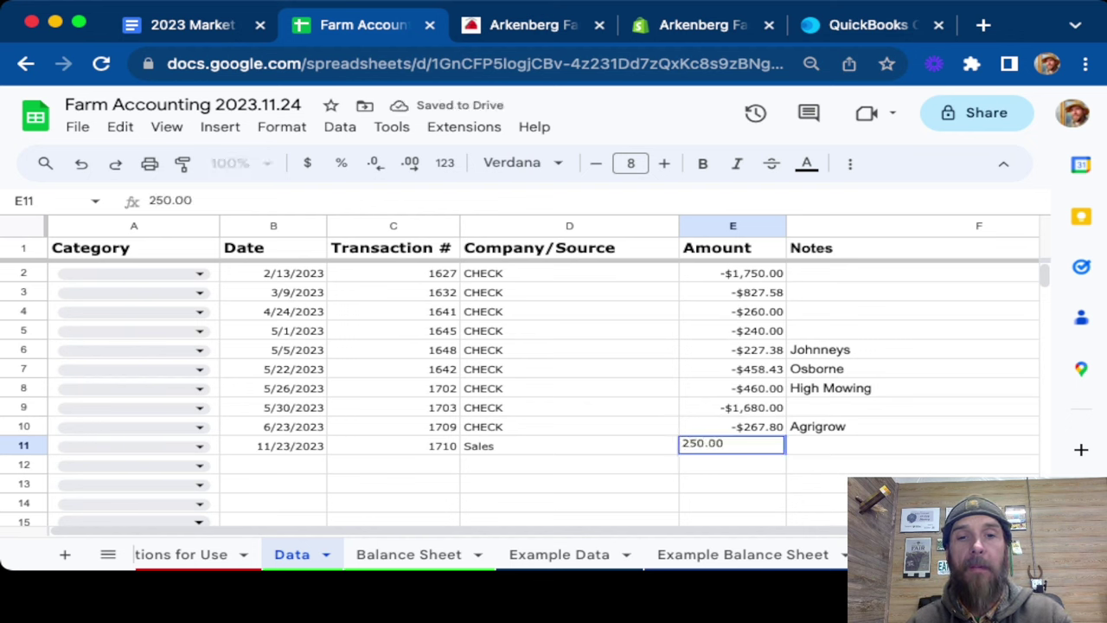
key("Tab")
type("Ma")
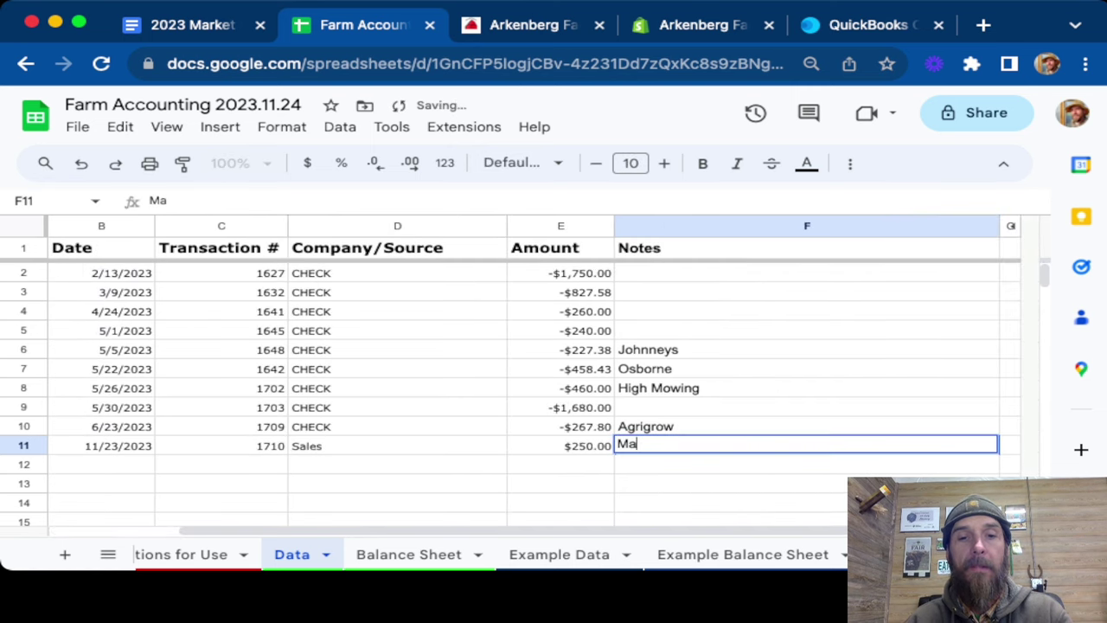
type("rket")
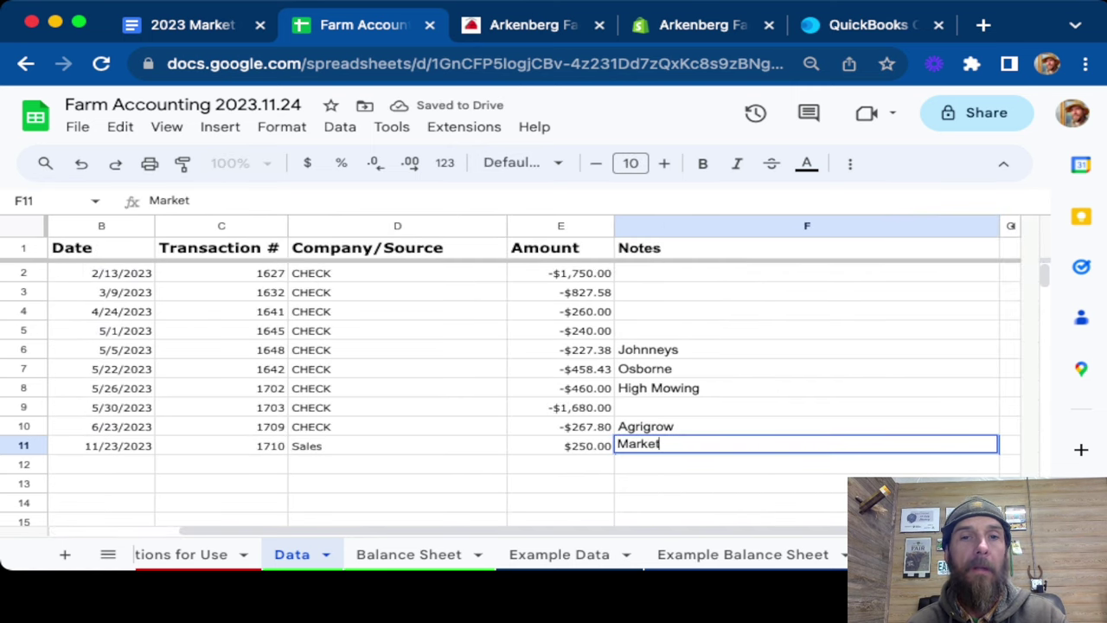
key("Return")
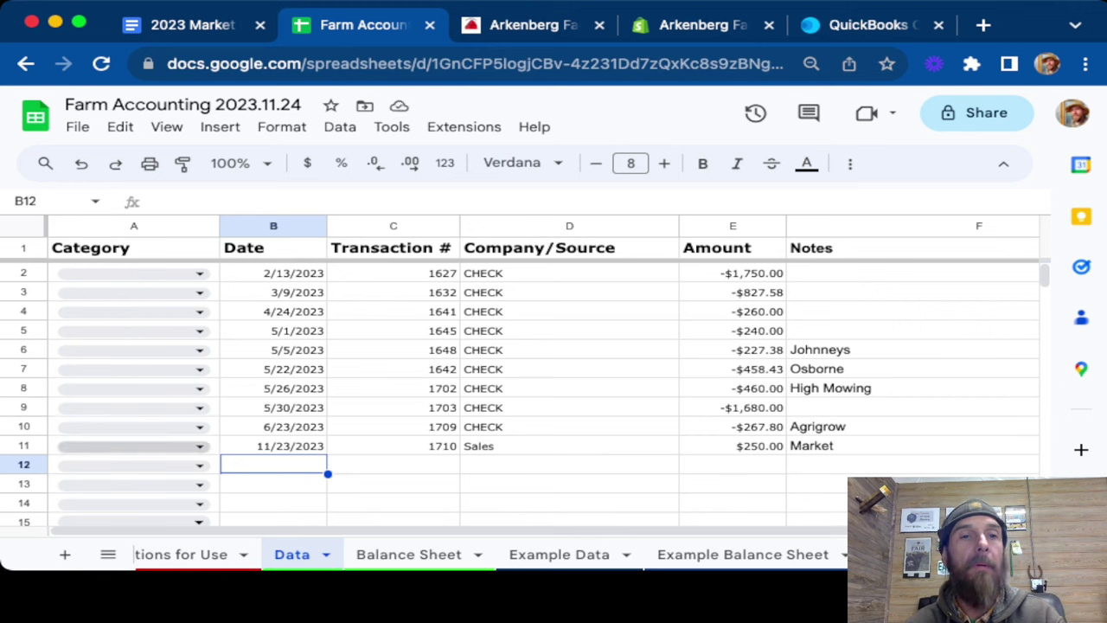
Step: Set the category in A11 to Sales (Source1)
left_click(199, 446)
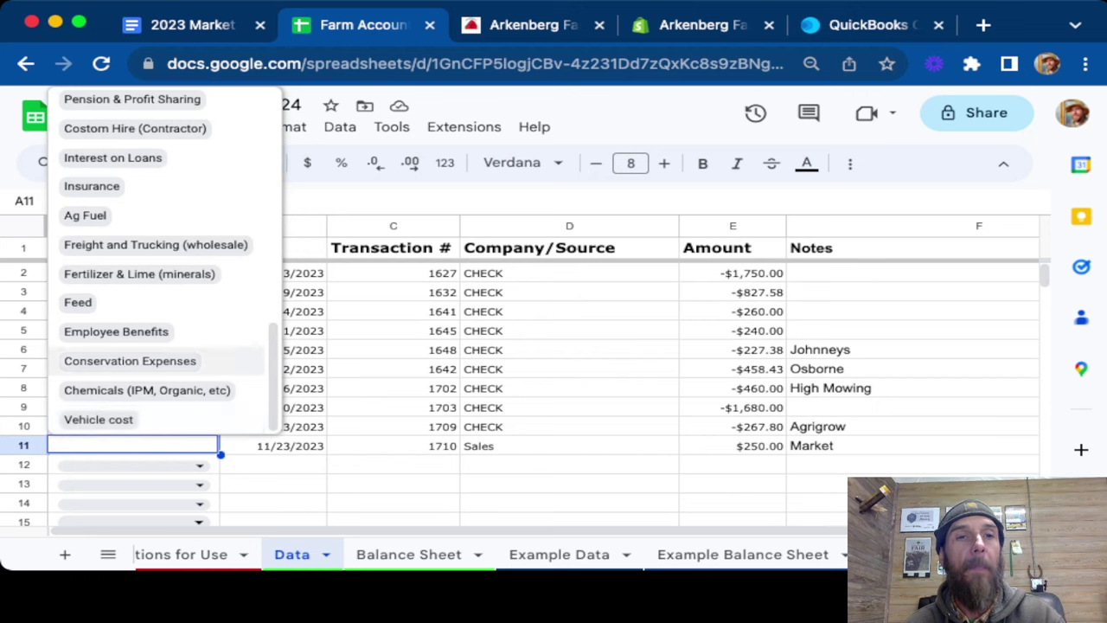
scroll(156, 360, "up", 5)
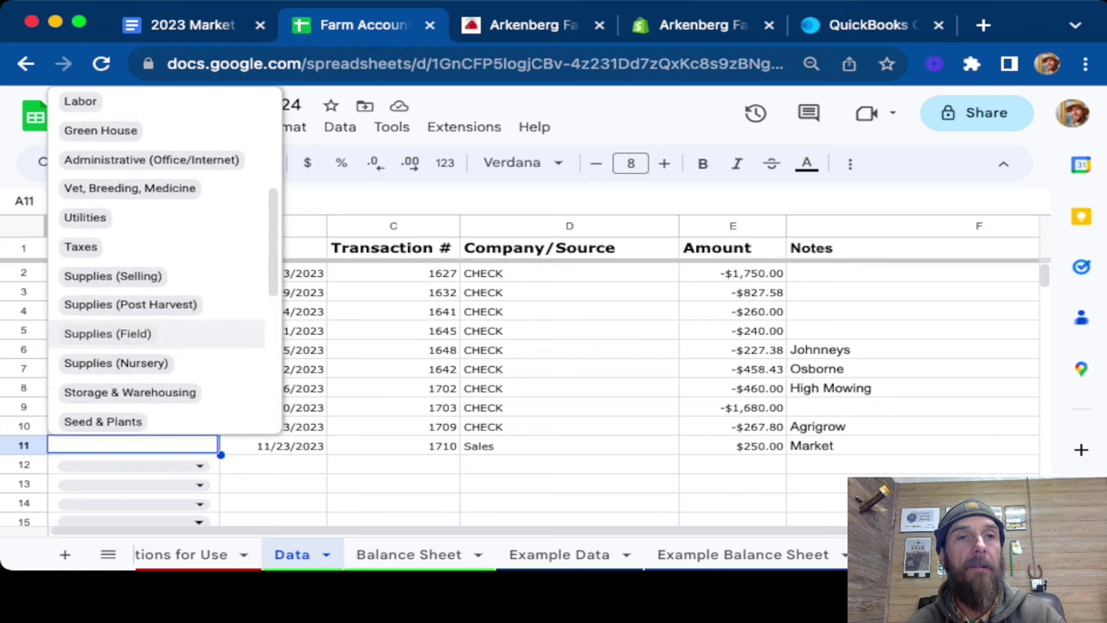
scroll(164, 332, "up", 5)
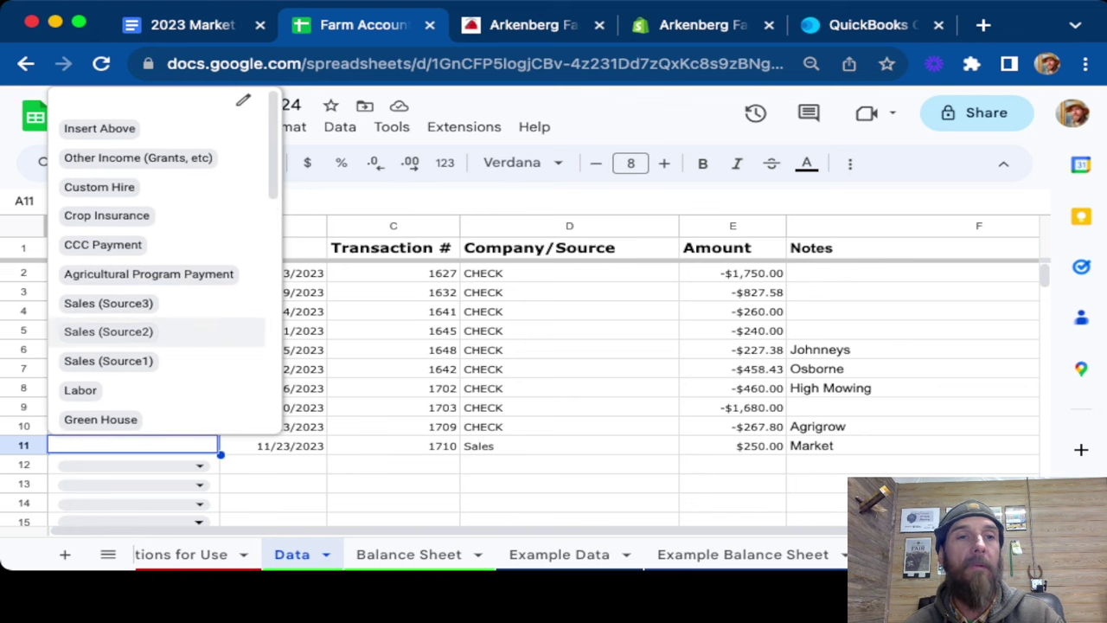
scroll(164, 331, "up", 1)
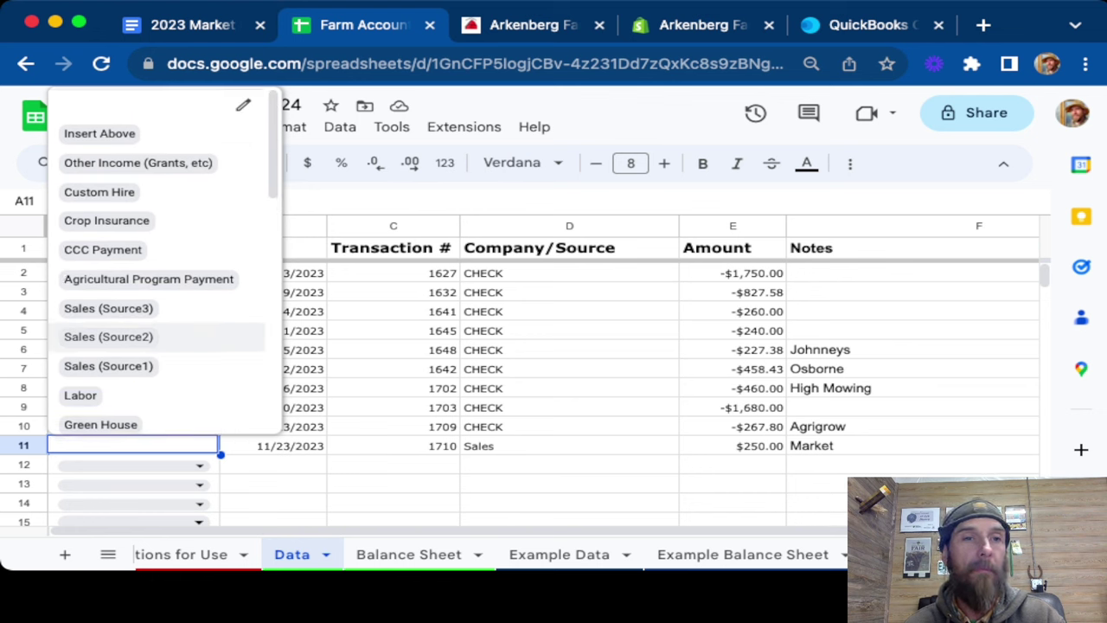
key("Up")
key("Up")
key("Up")
key("Down")
key("Down")
key("Down")
key("Down")
key("Down")
key("Up")
key("Up")
key("Up")
key("Down")
key("Down")
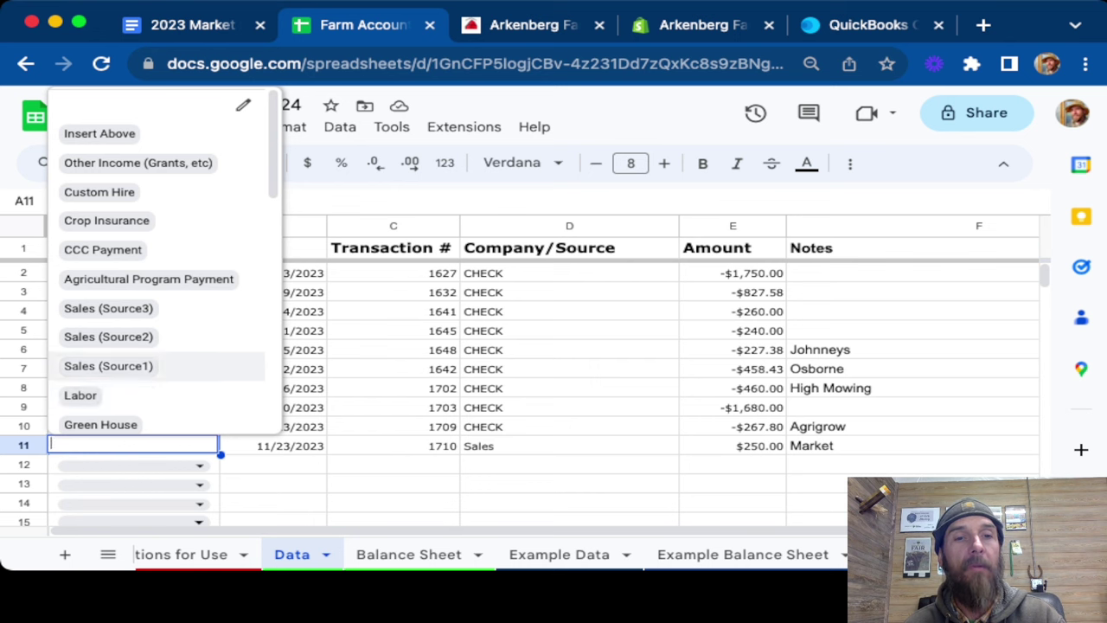
key("Return")
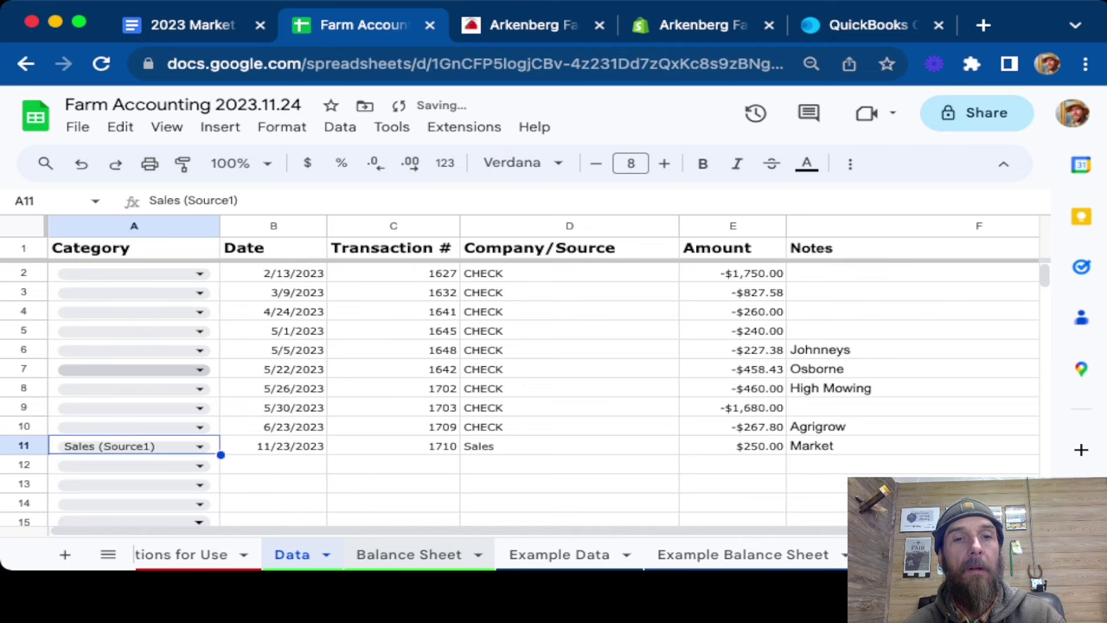
Step: Review the categories, money out amounts and Profit / Loss on the Balance Sheet
left_click(409, 555)
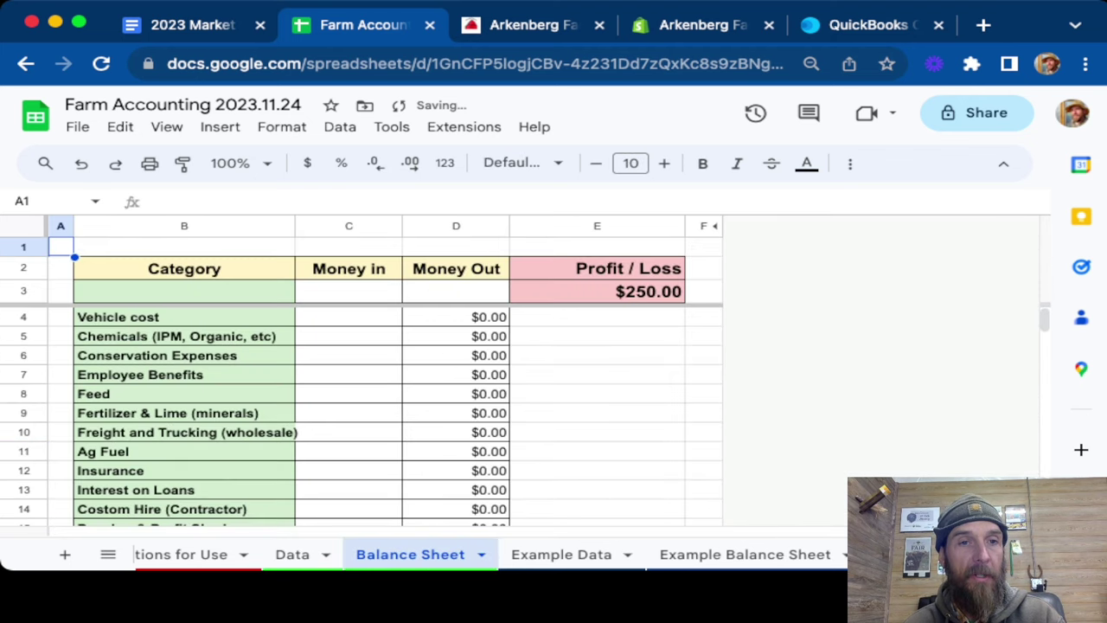
scroll(346, 415, "down", 3)
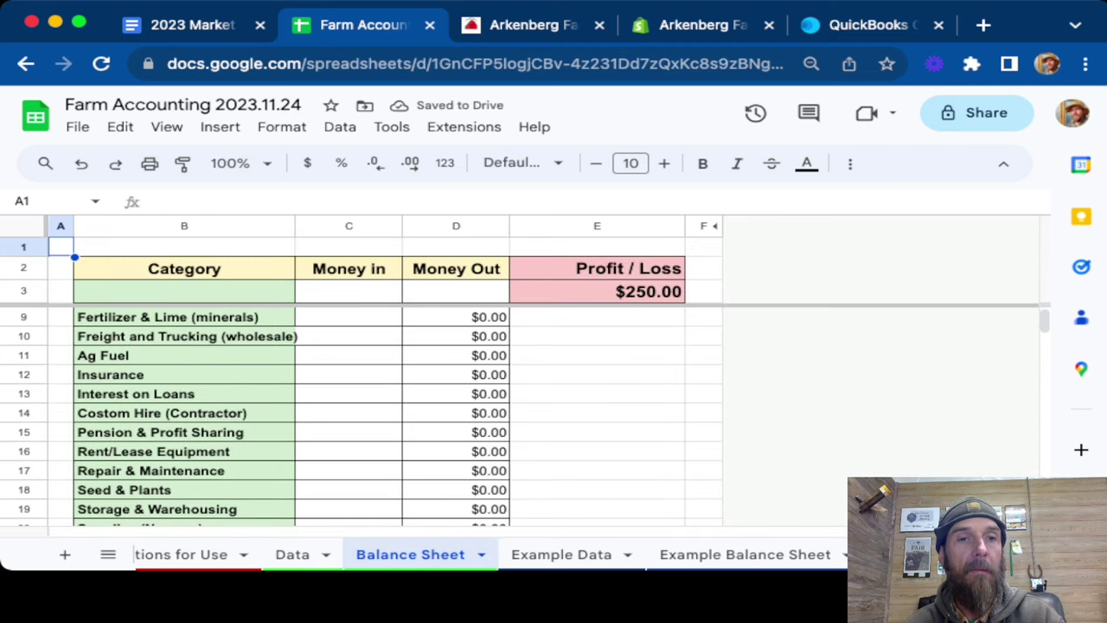
scroll(346, 416, "down", 3)
scroll(346, 415, "up", 5)
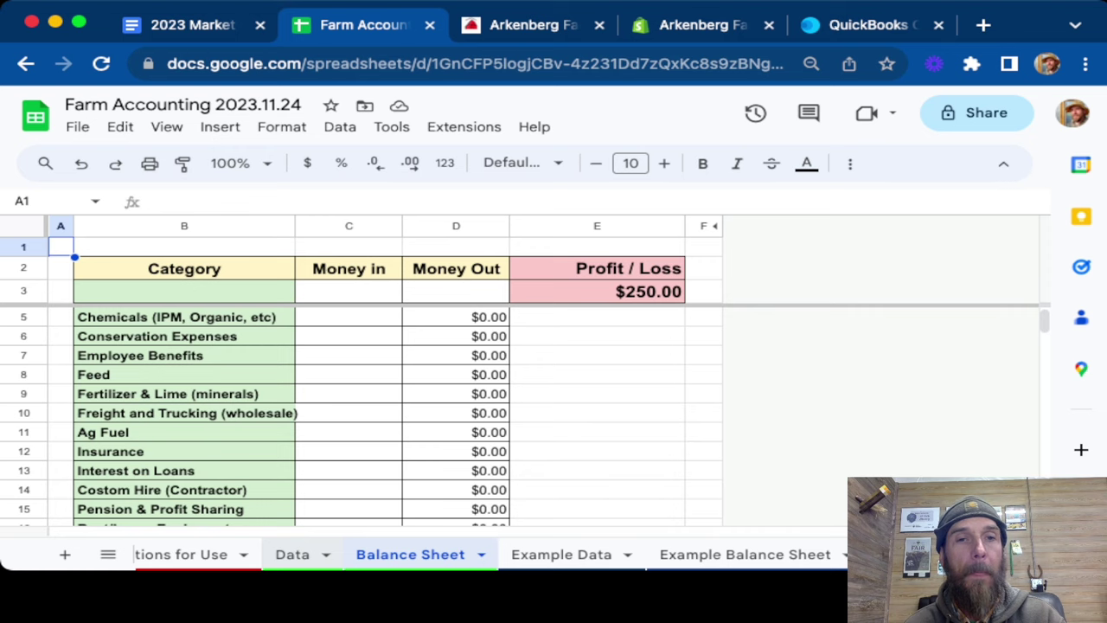
Step: Set the category in A2 of the Data sheet to Seed & Plants
left_click(292, 554)
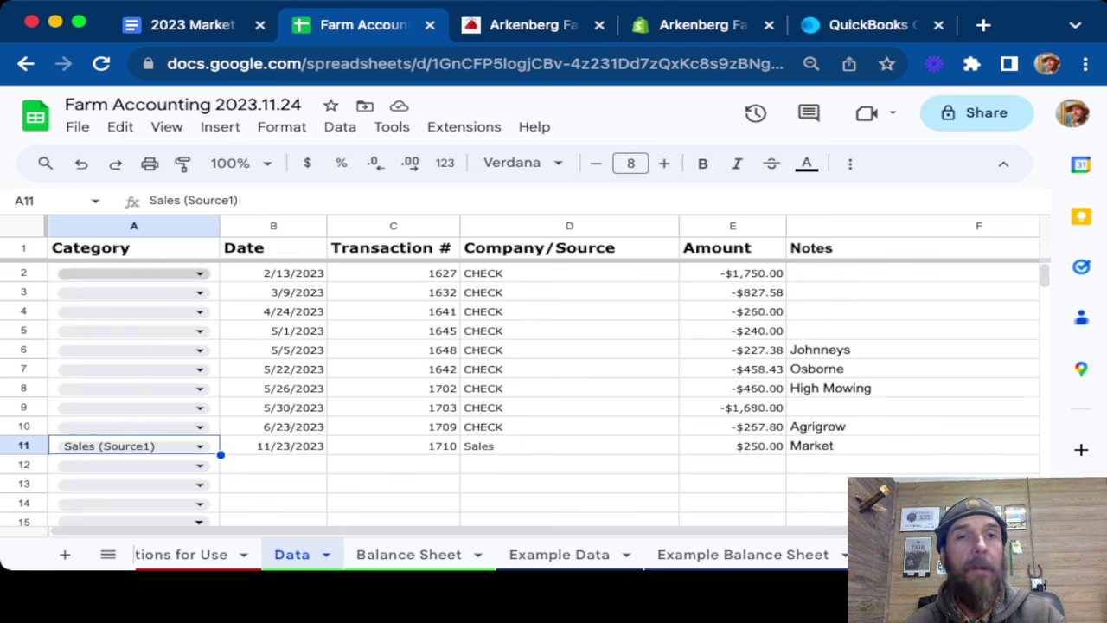
left_click(199, 273)
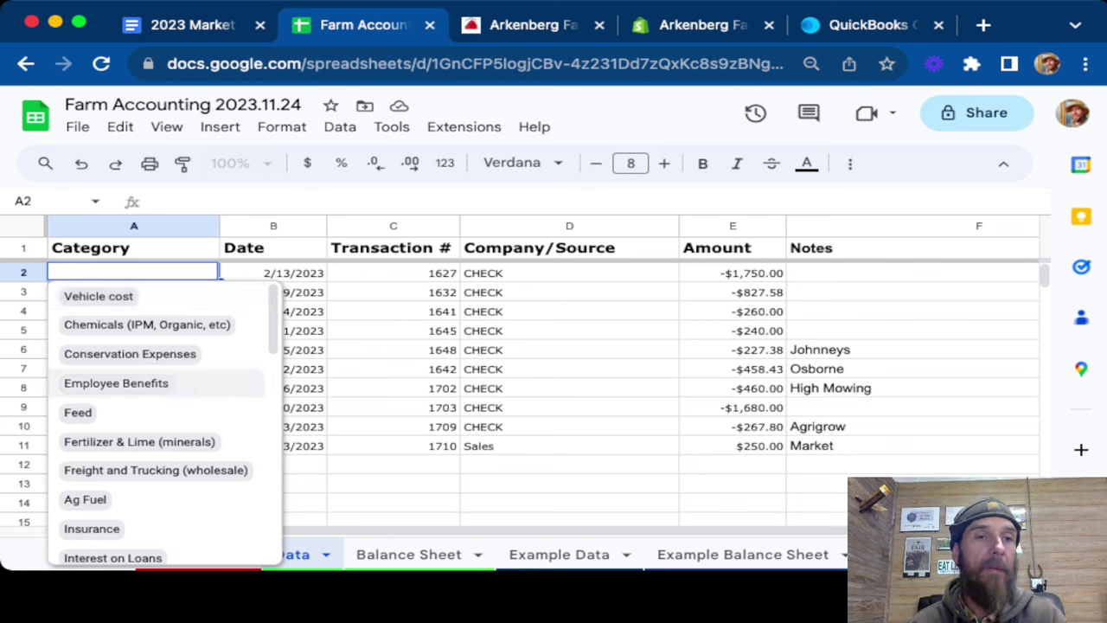
scroll(171, 440, "down", 3)
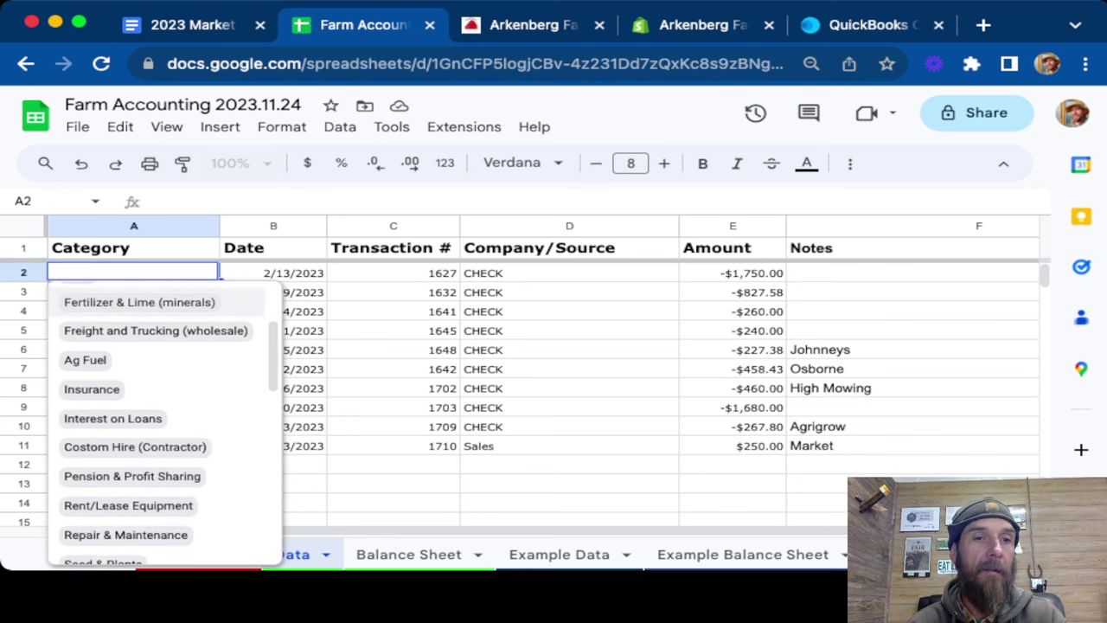
scroll(165, 424, "down", 5)
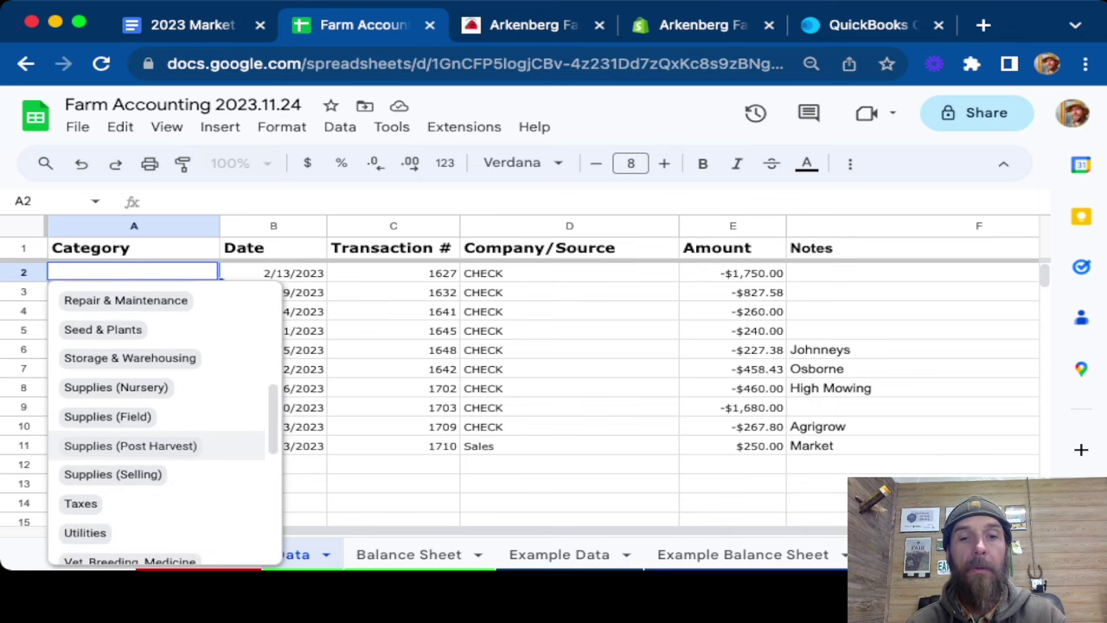
type("see")
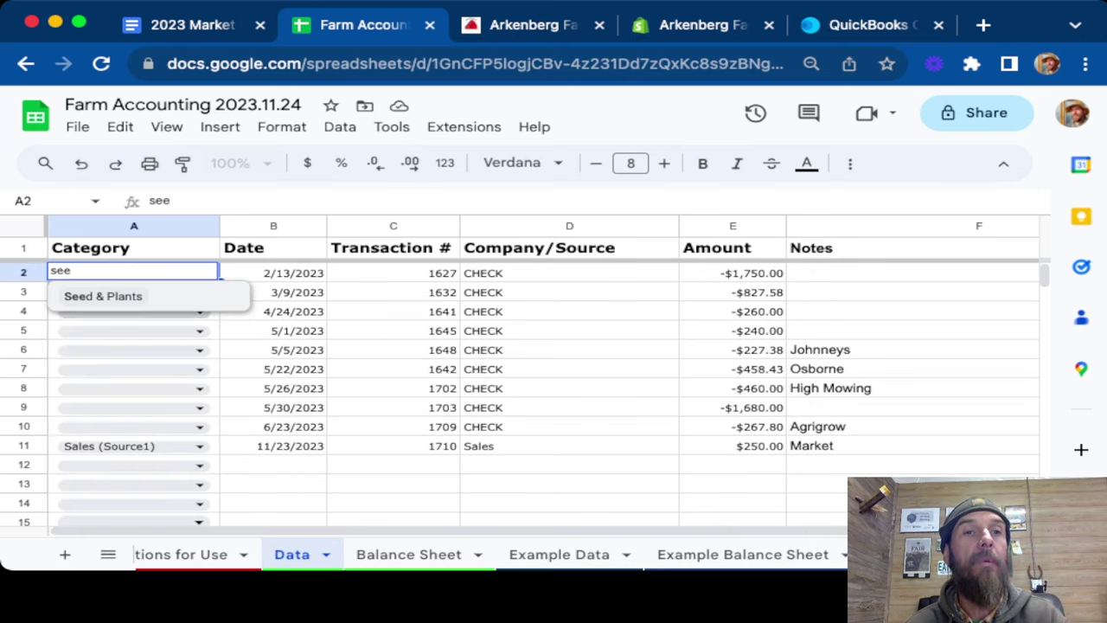
key("Return")
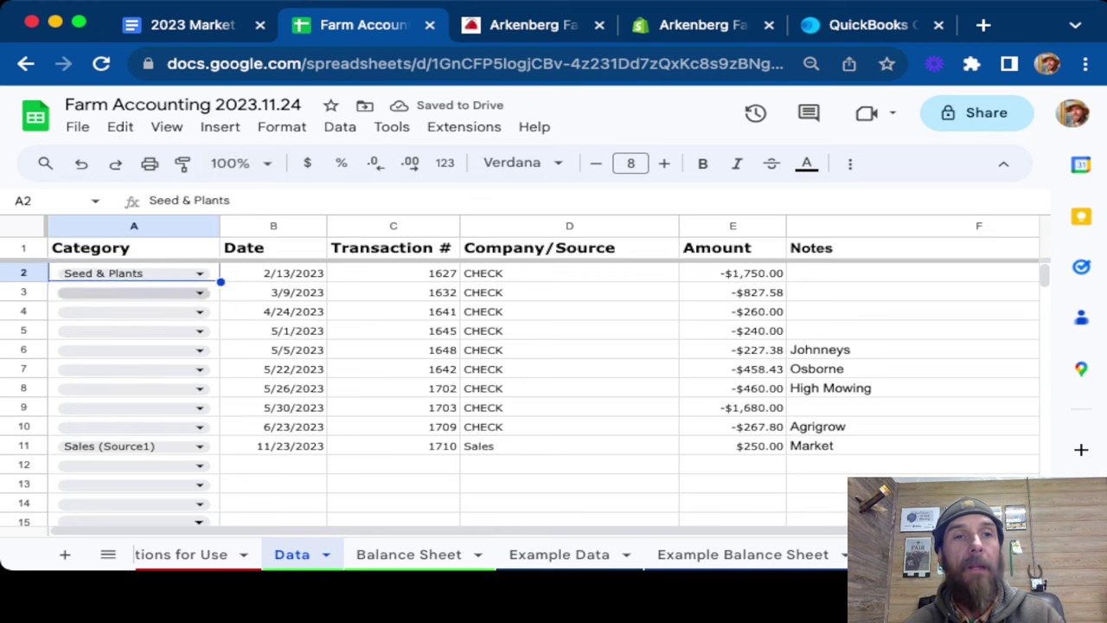
Step: Set the category in A3 to Labor and the category in A4 to Insurance
left_click(199, 293)
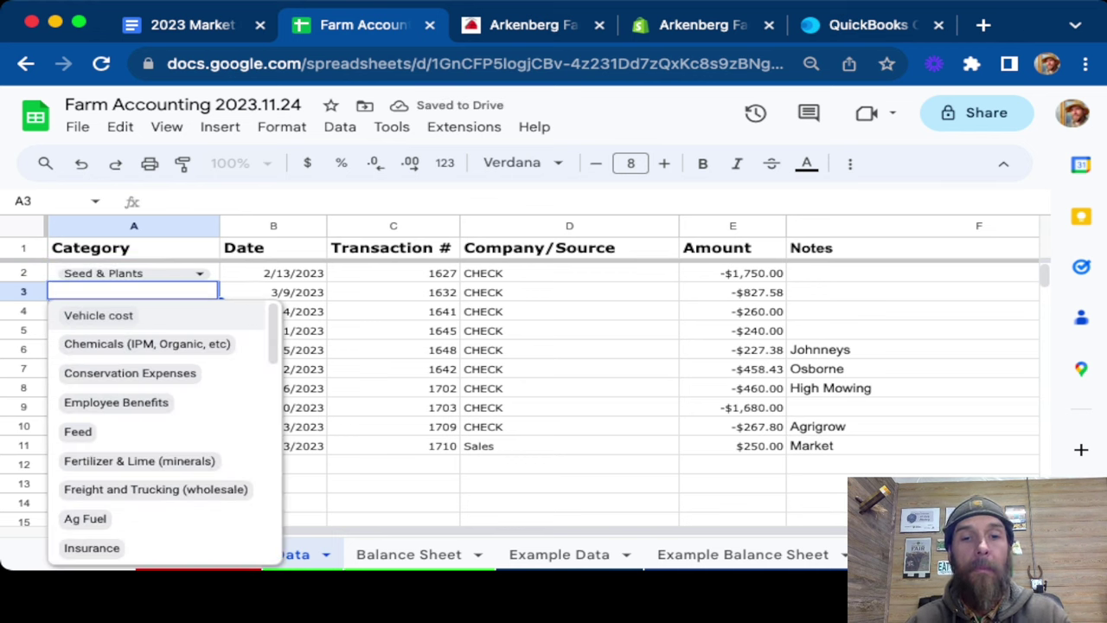
type("lab")
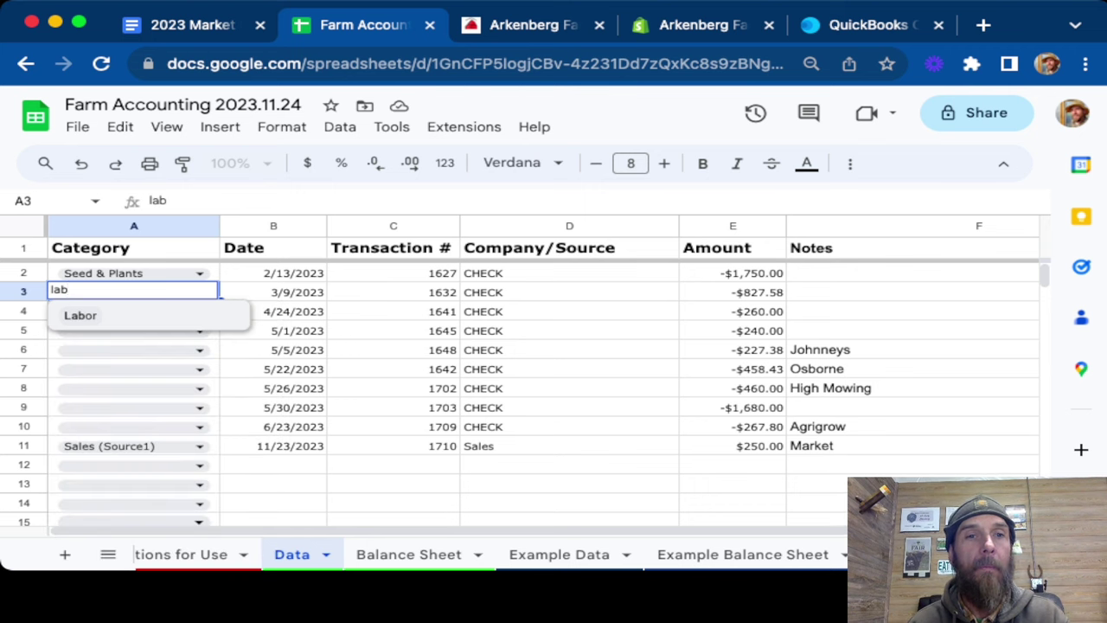
key("Return")
left_click(199, 311)
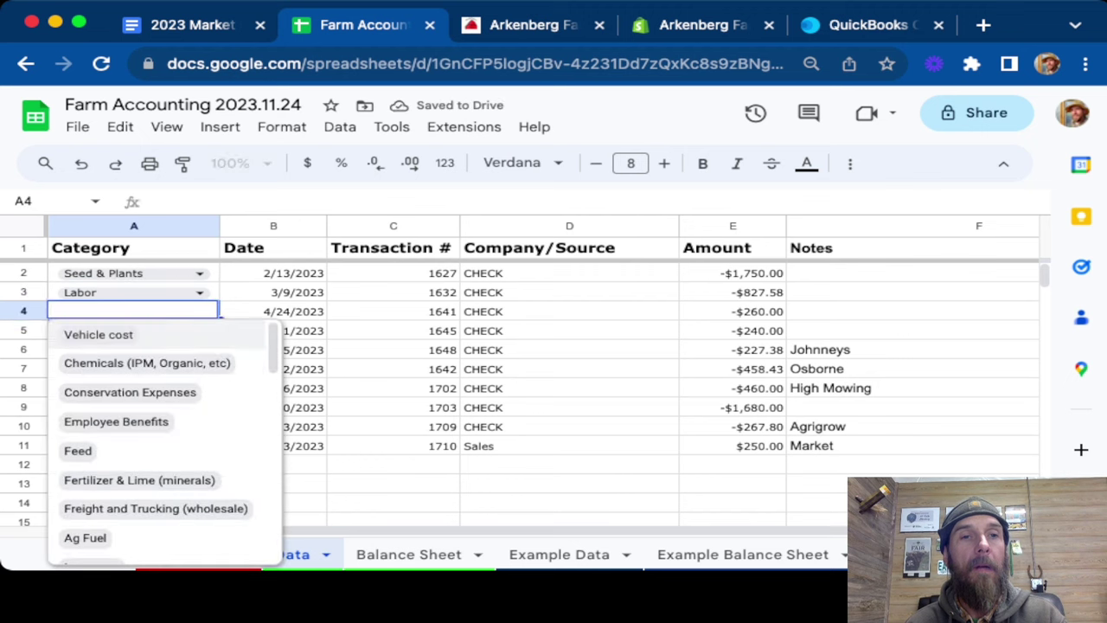
scroll(156, 406, "down", 2)
scroll(138, 423, "down", 3)
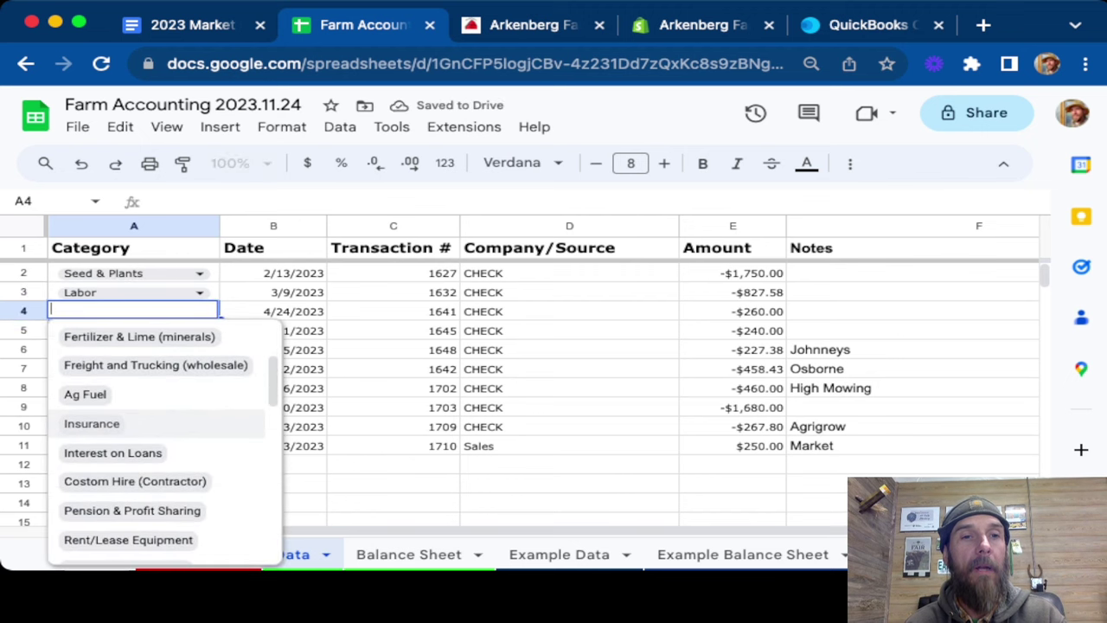
left_click(138, 423)
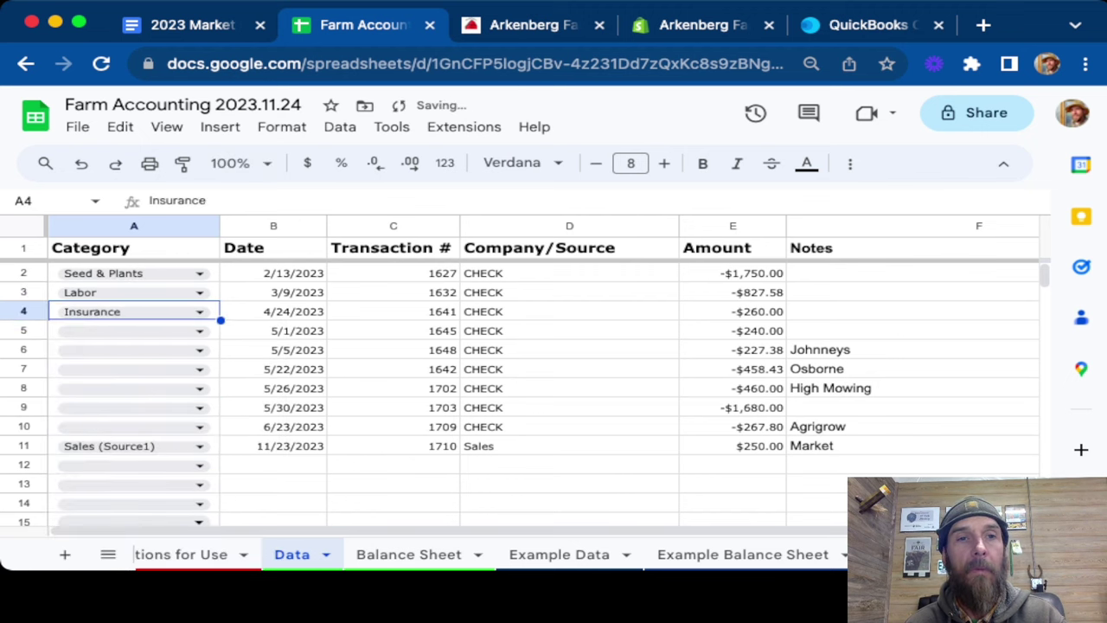
Step: Set the category in A5, the 5/1/2023 check, to Repair & Maintenance
left_click(198, 330)
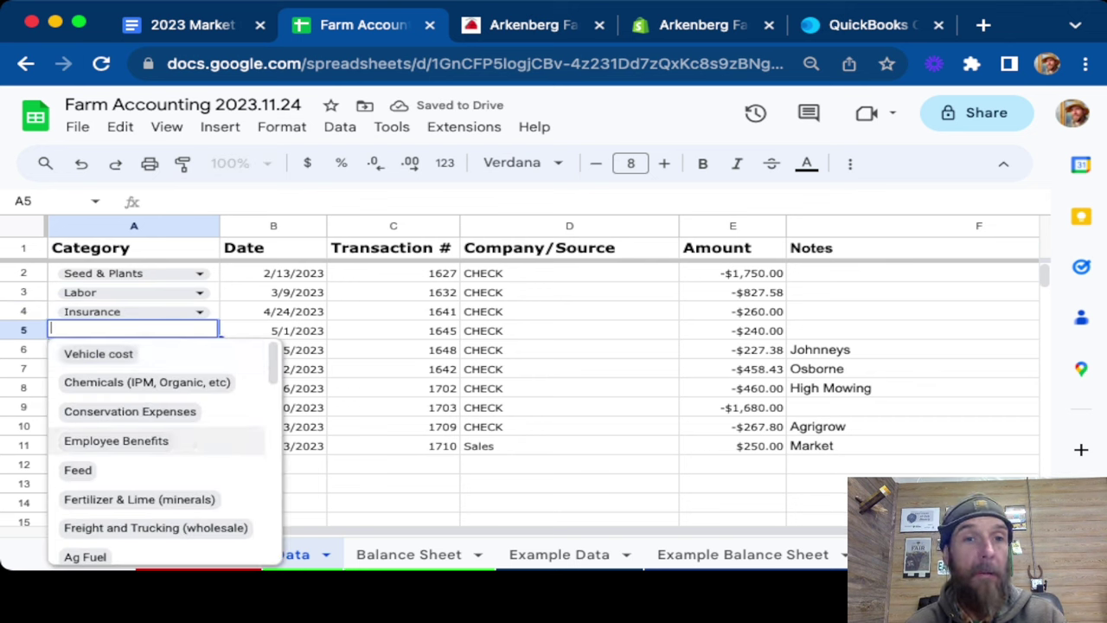
scroll(155, 446, "down", 5)
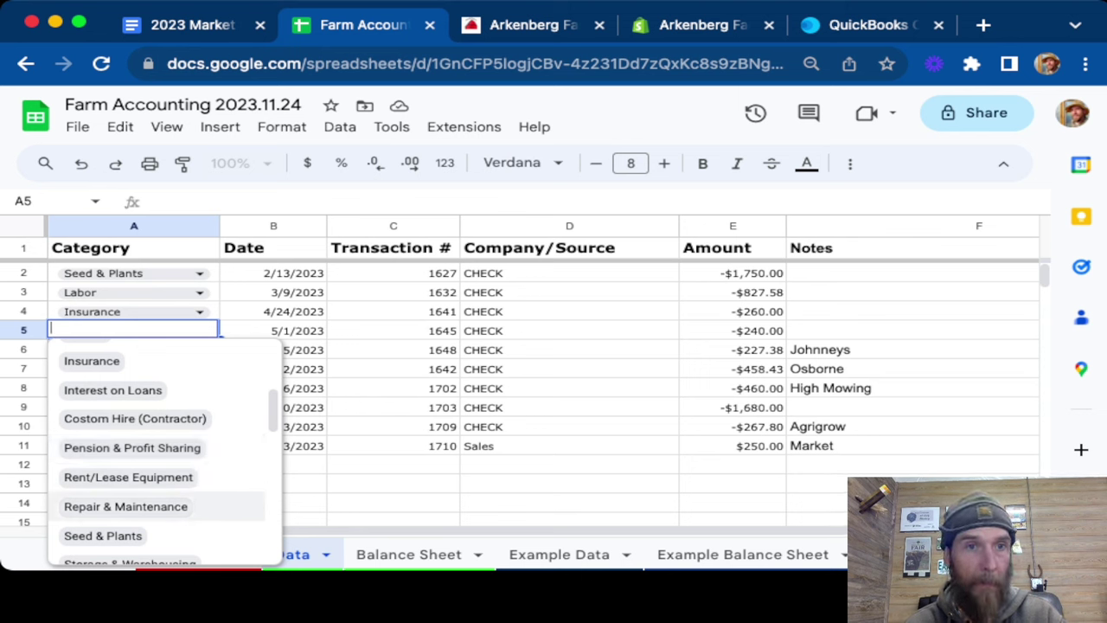
left_click(126, 506)
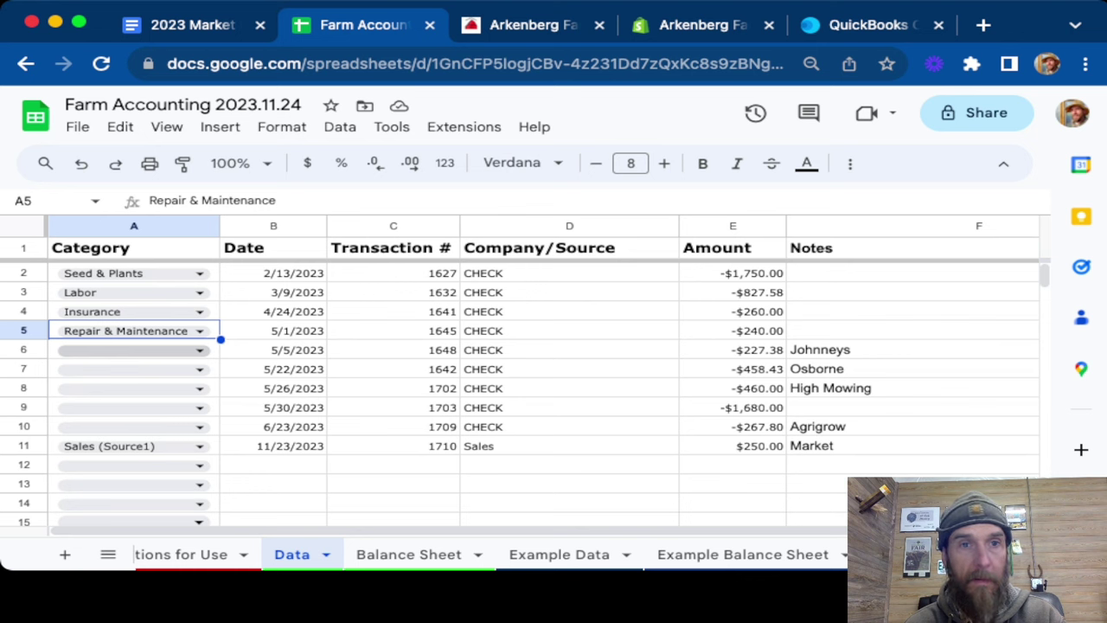
Step: Set the categories in A6, A7 and A8 (Johnneys, Osborne and High Mowing) to Seed & Plants
left_click(199, 349)
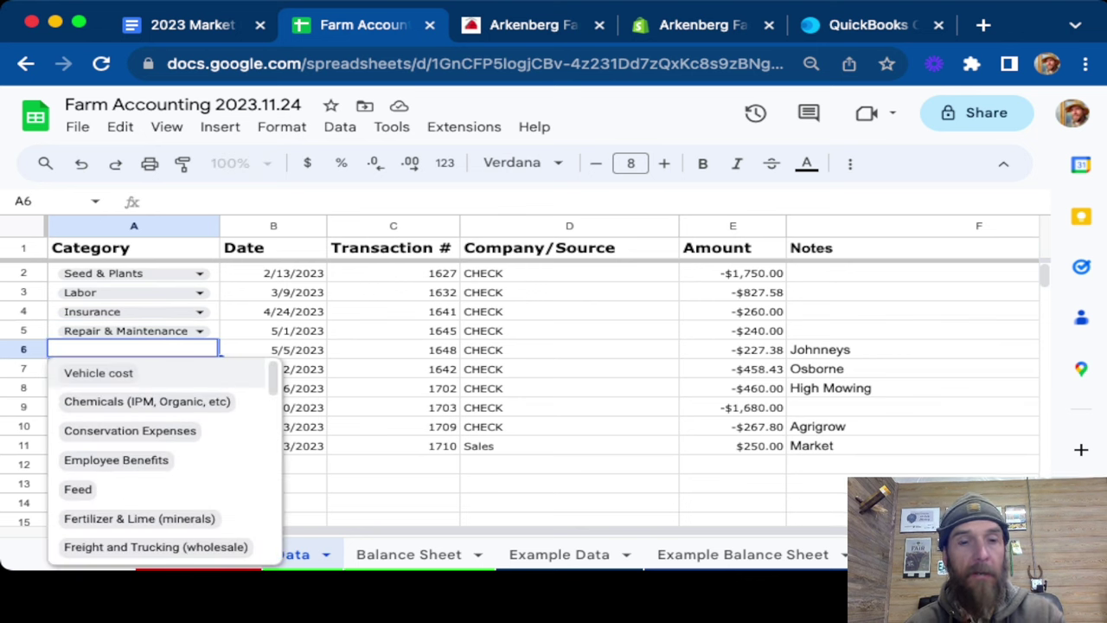
type("see")
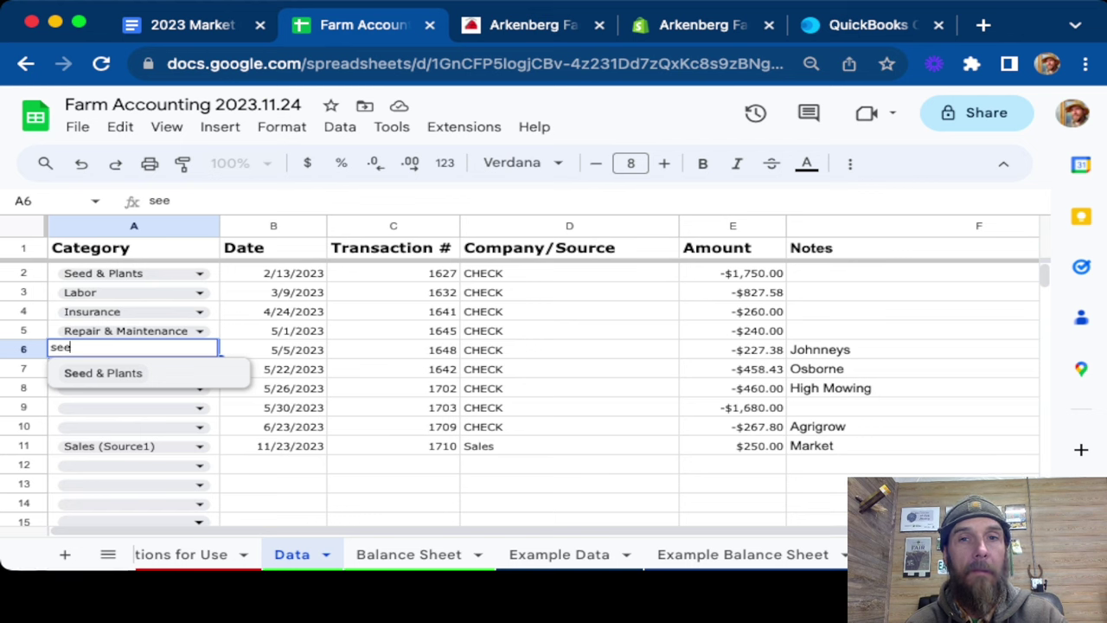
key("Return")
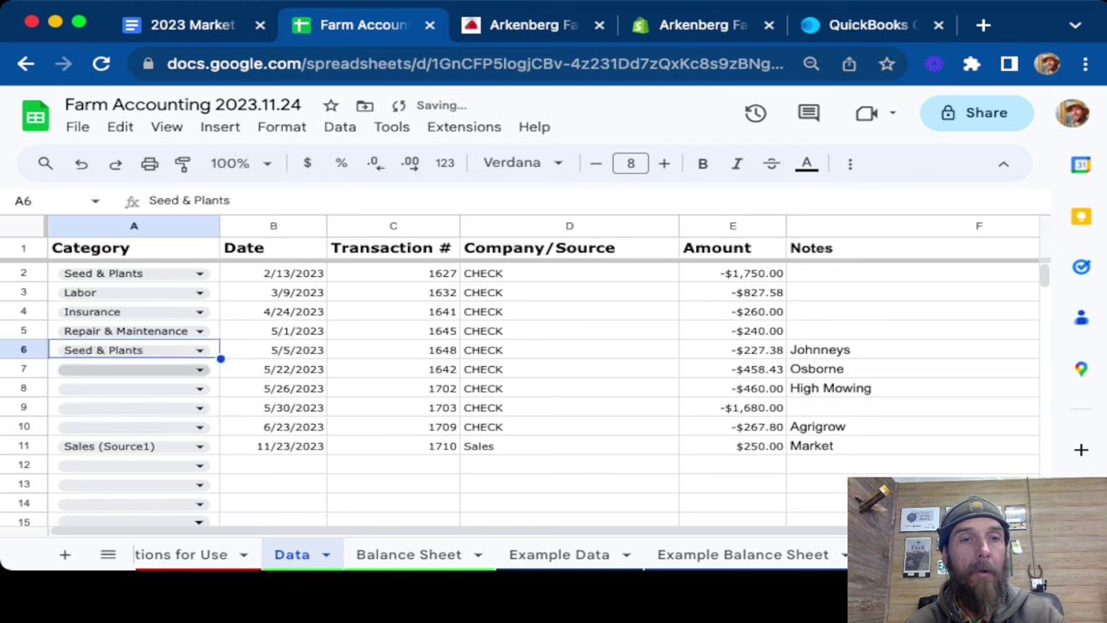
left_click(133, 369)
type("se")
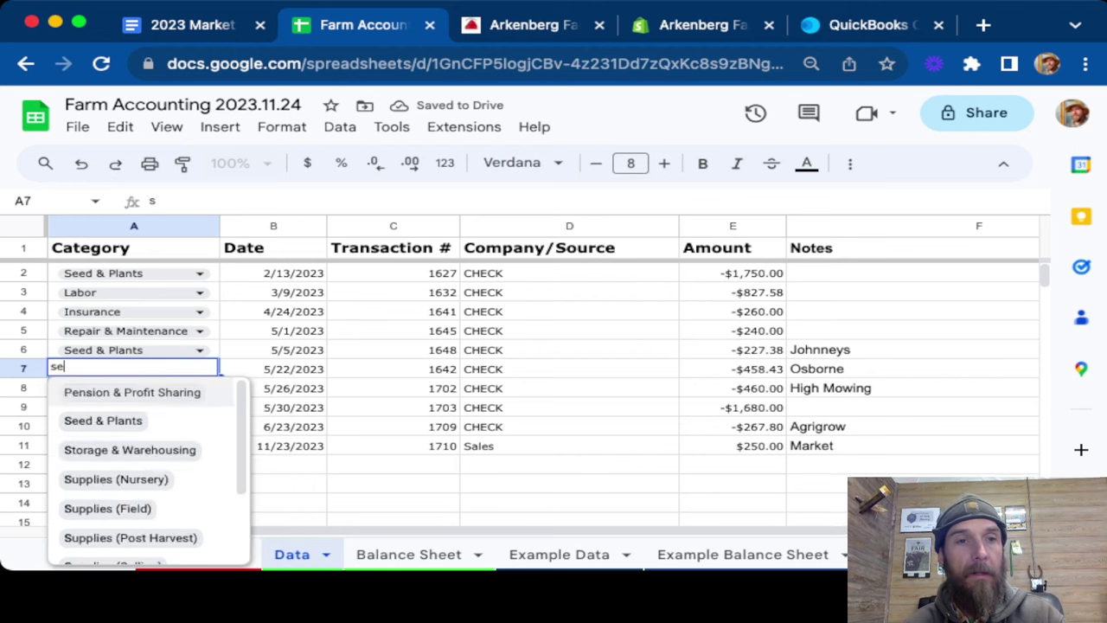
type("ed")
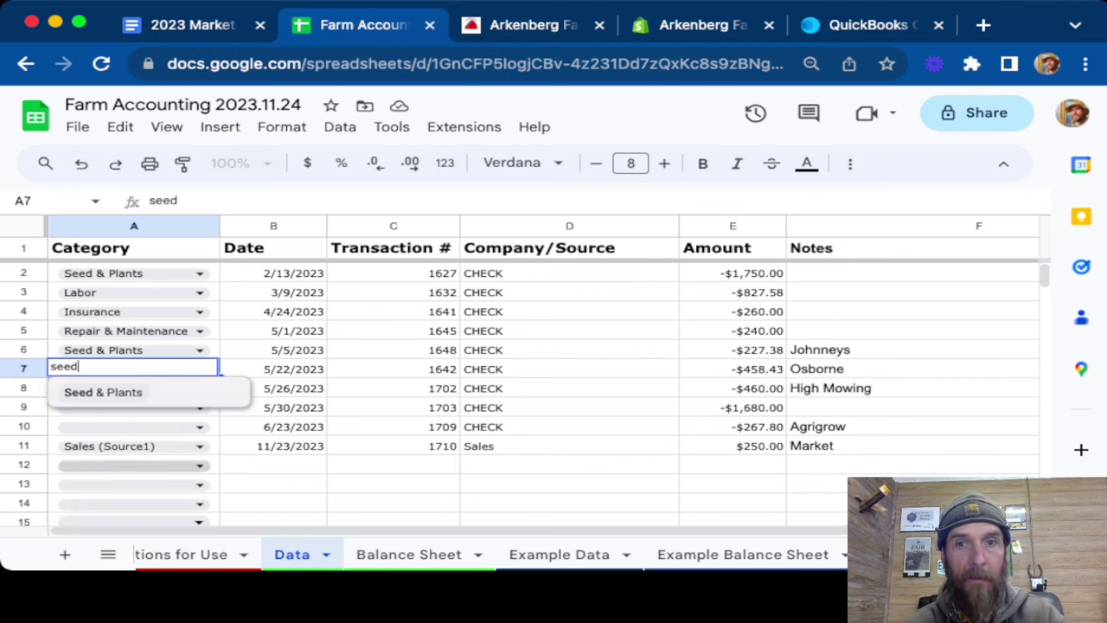
key("Return")
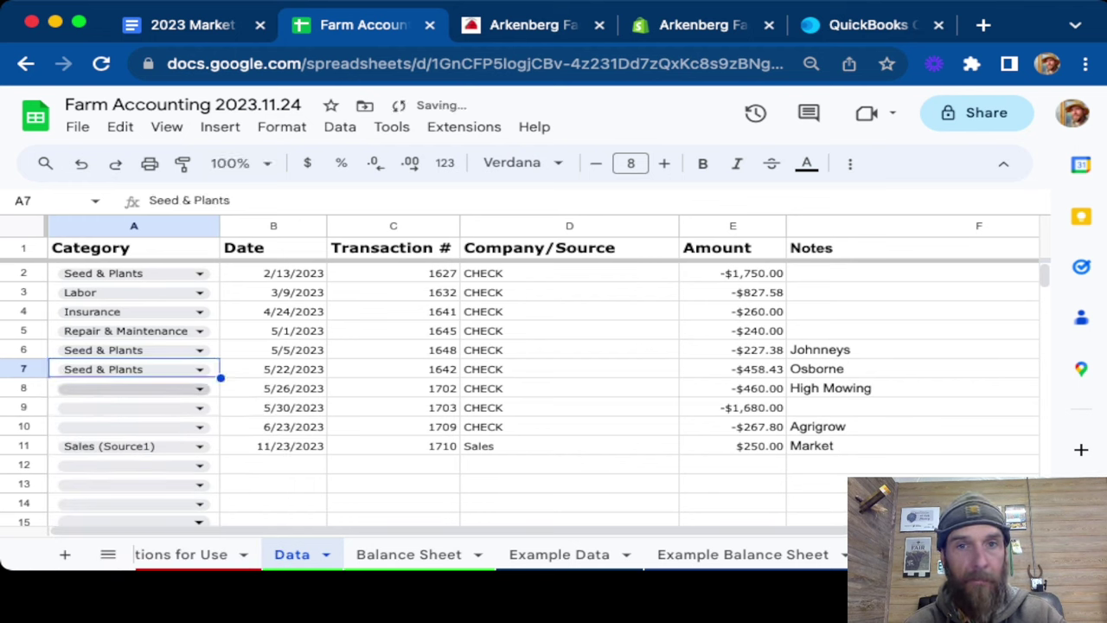
left_click(133, 388)
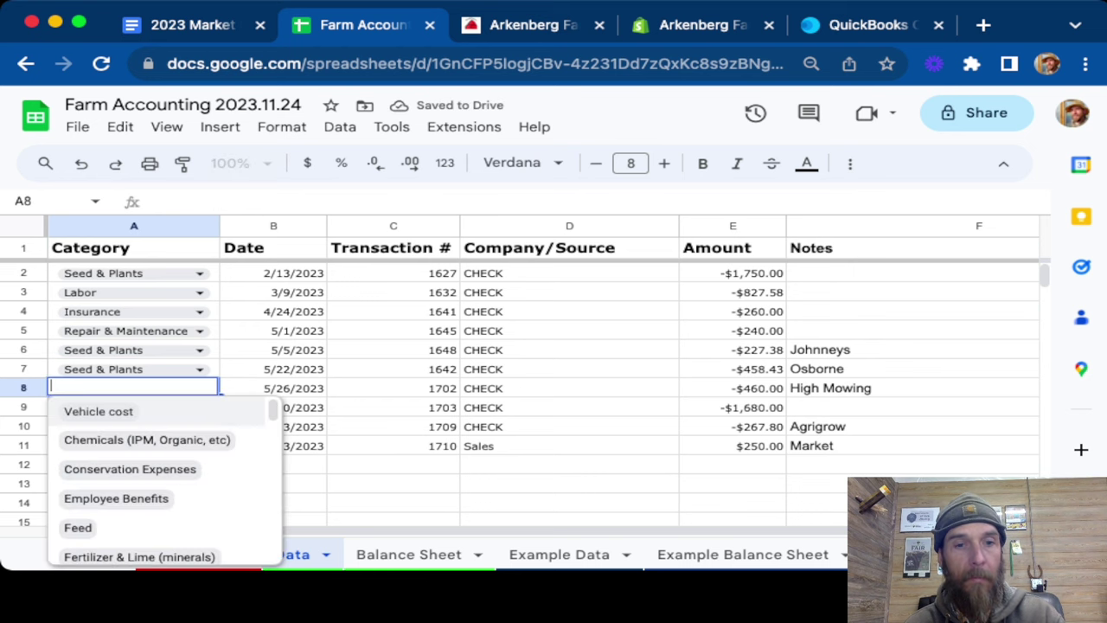
type("seed")
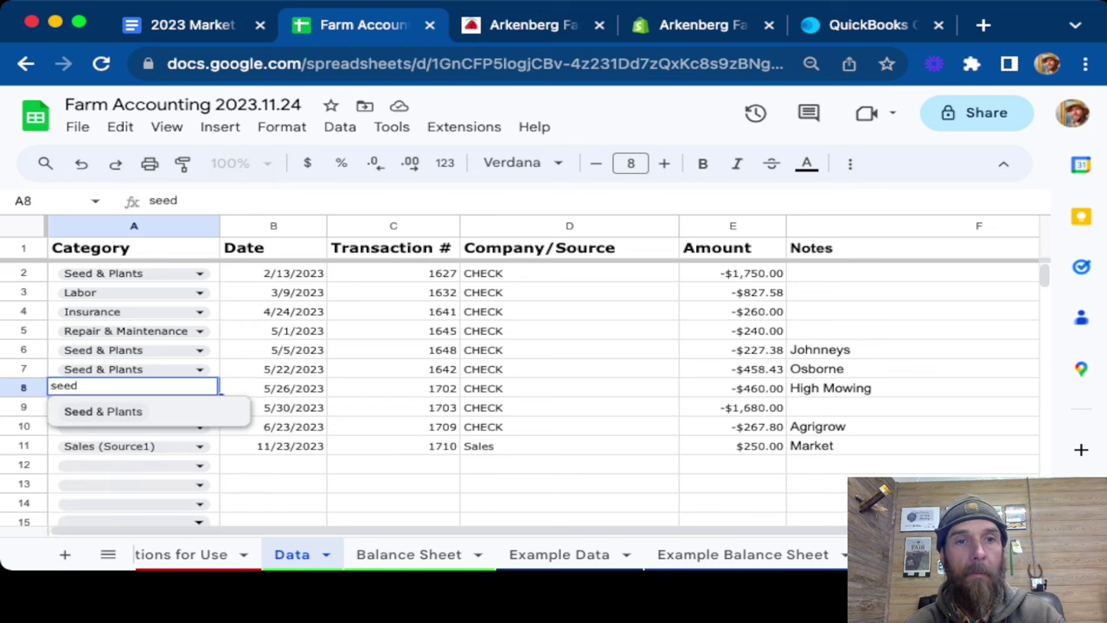
key("Return")
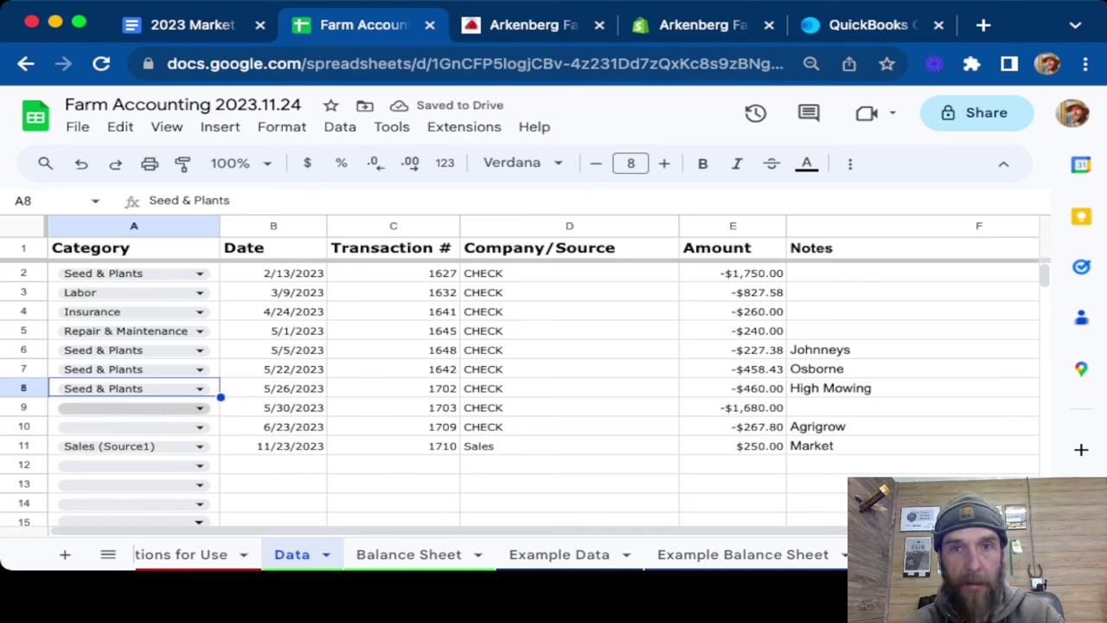
left_click(199, 408)
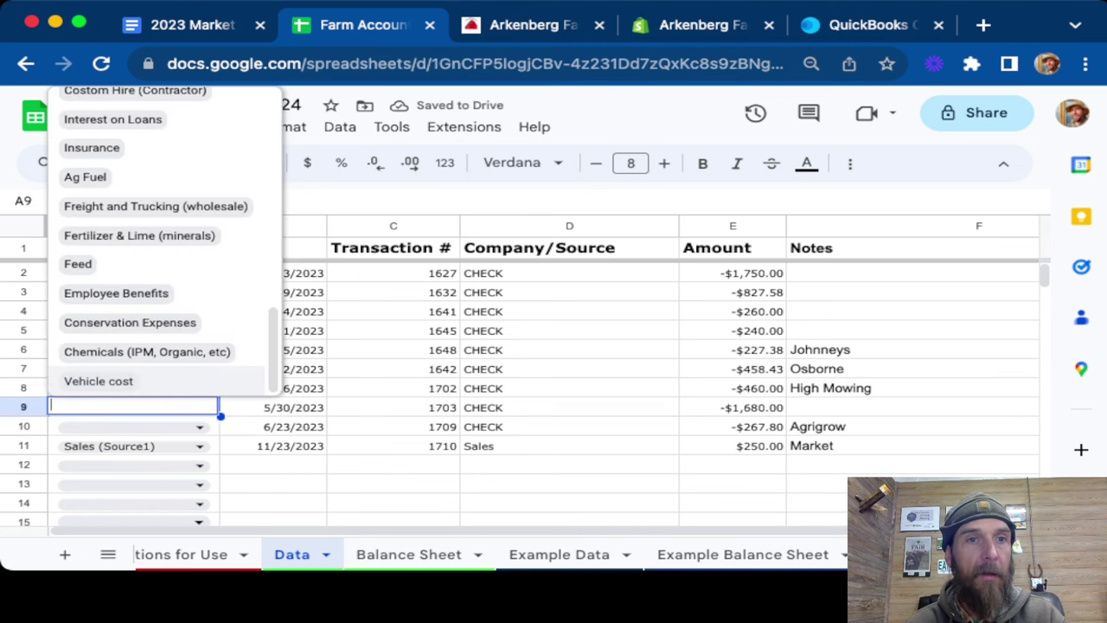
key("Up")
key("Up")
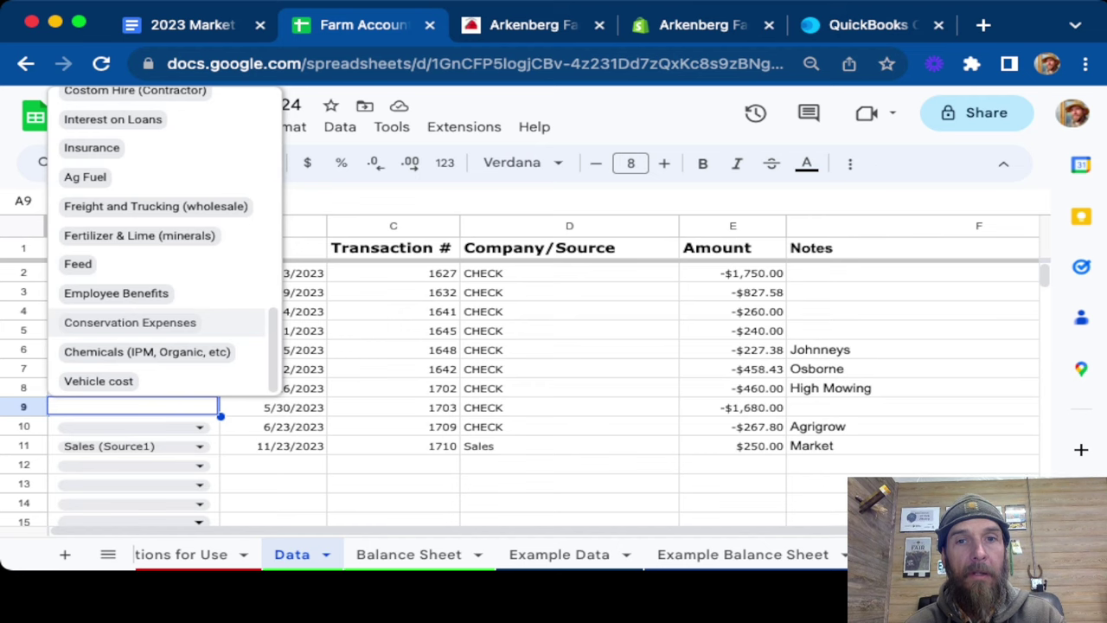
left_click(568, 388)
Step: Change the amount in E9 to a positive 680, removing the minus sign and the leading 1
left_click(731, 407)
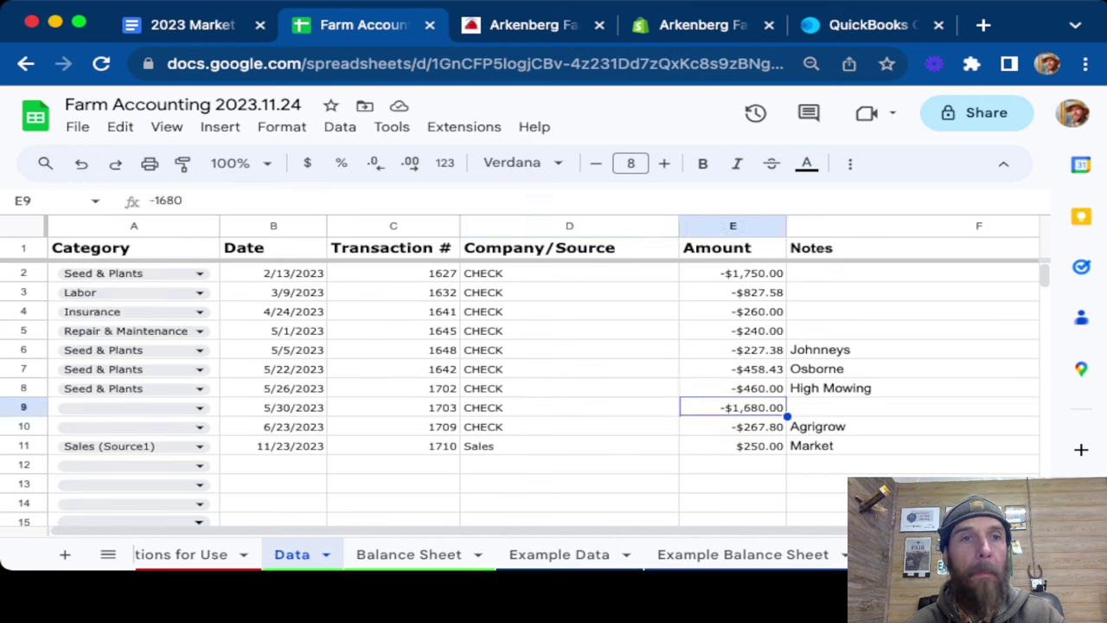
key("Return")
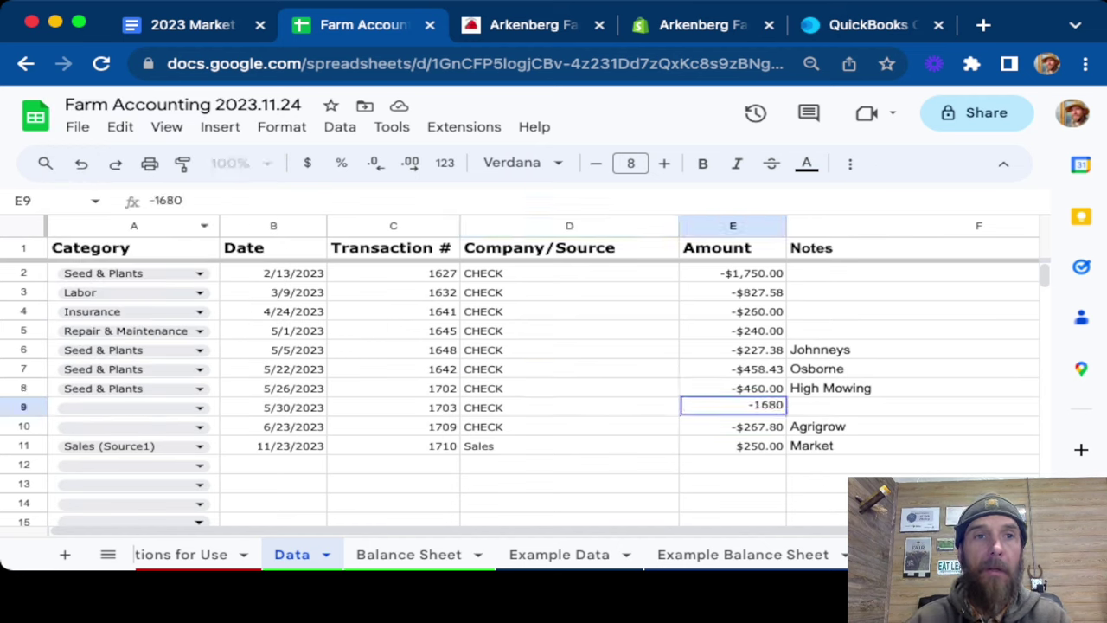
key("Home")
key("Delete")
key("Delete")
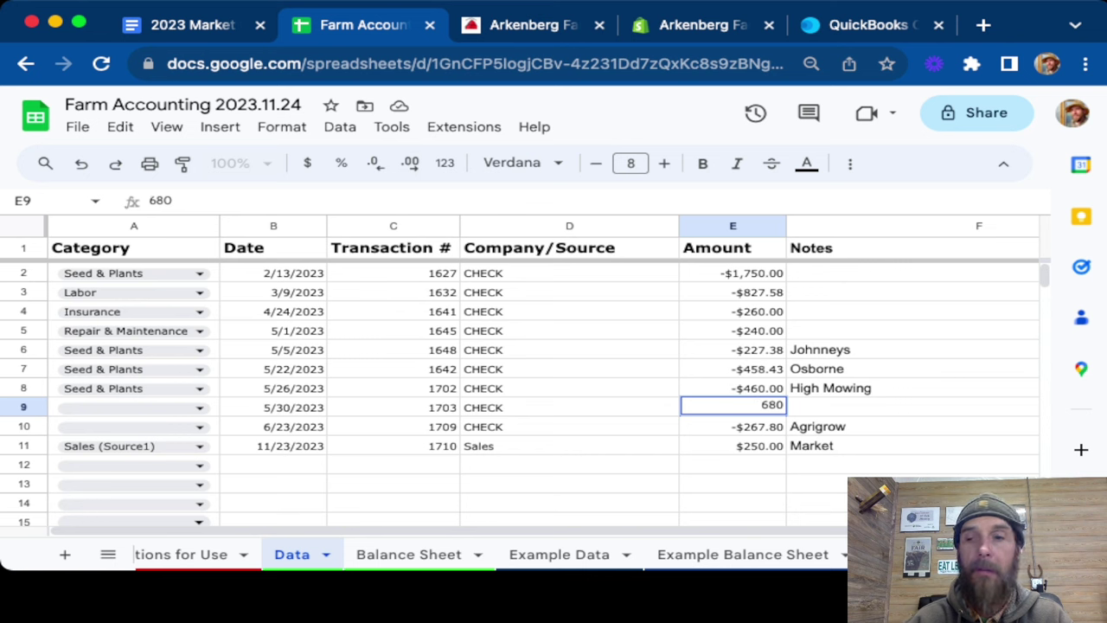
key("Return")
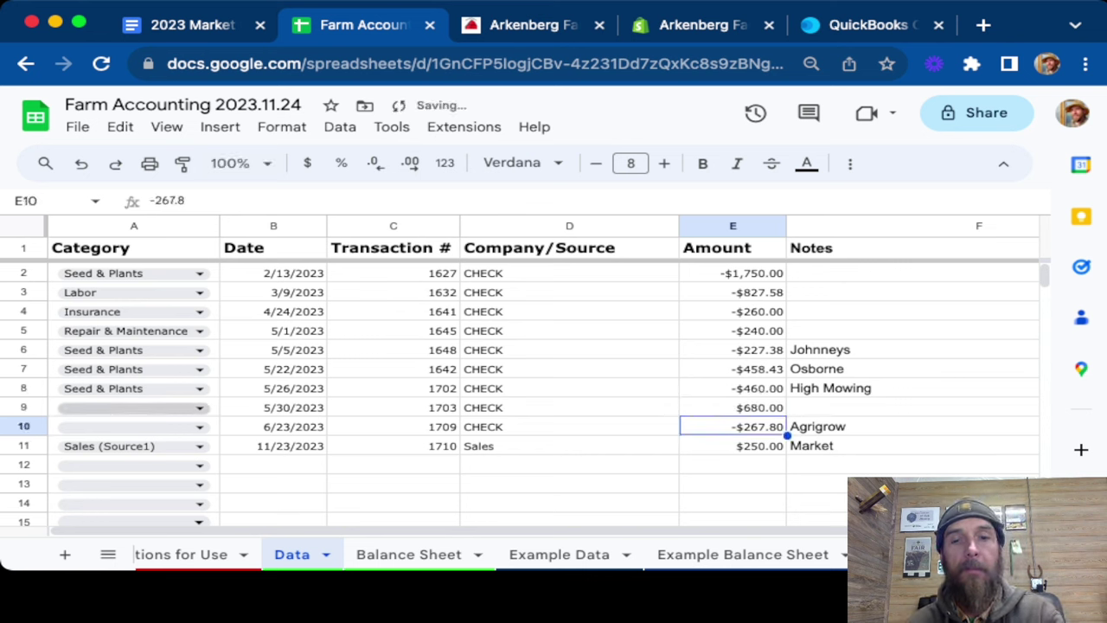
Step: Set the category in A9 to Sales (Source1) and the category in A10 to Fertilizer & Lime (minerals)
left_click(133, 407)
type("sal")
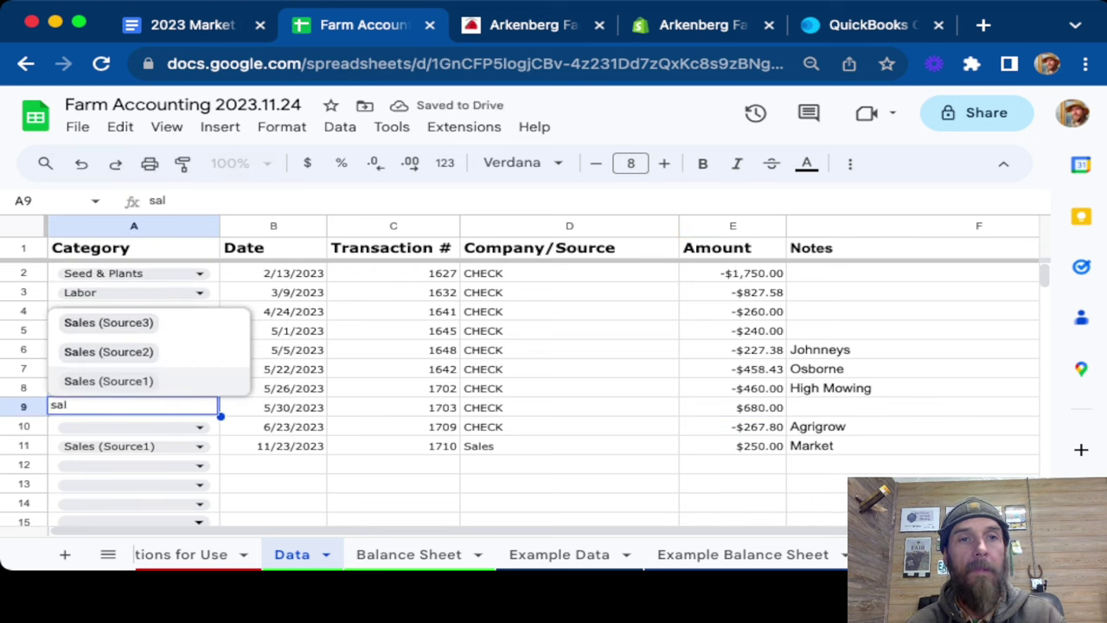
key("Return")
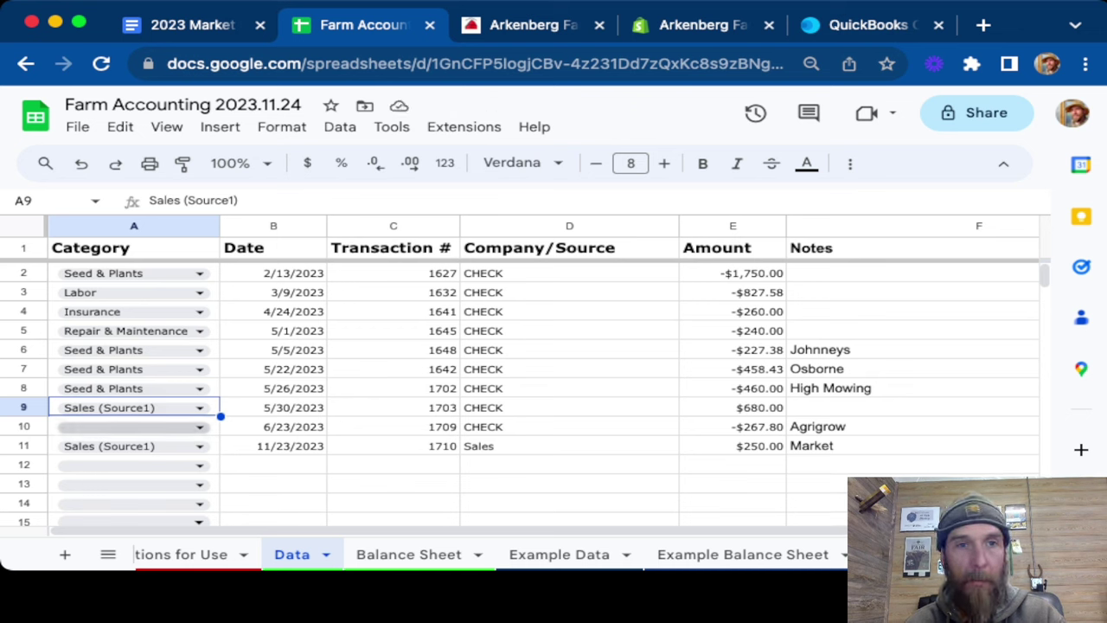
left_click(133, 426)
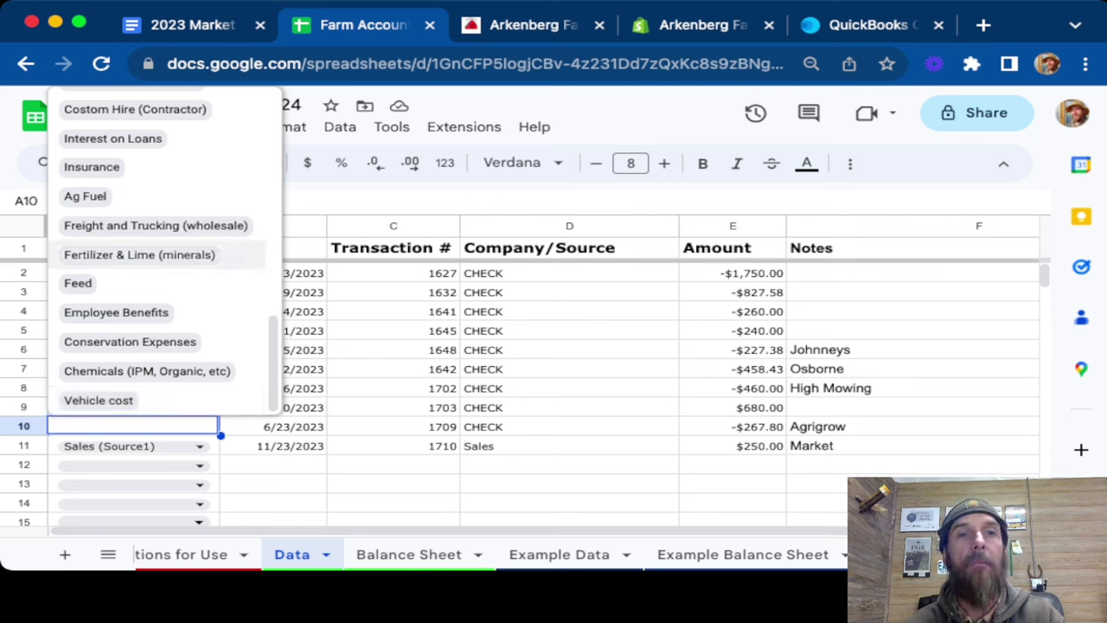
key("Return")
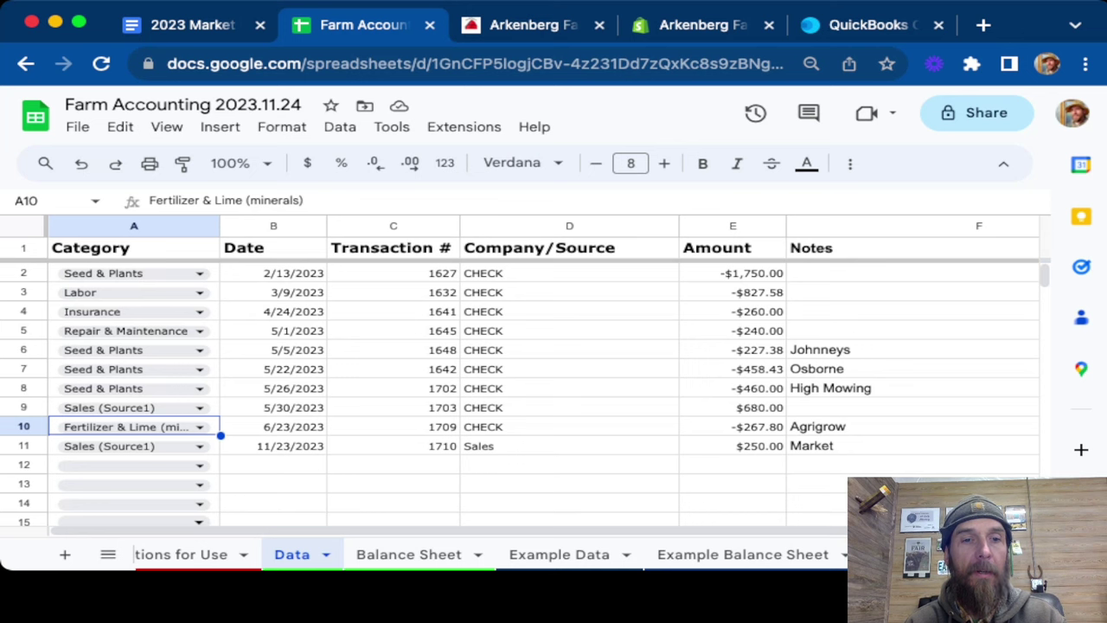
Step: Start a new transaction in row 12 with the date 11-23 and transaction number 1711
left_click(273, 464)
type("11-23")
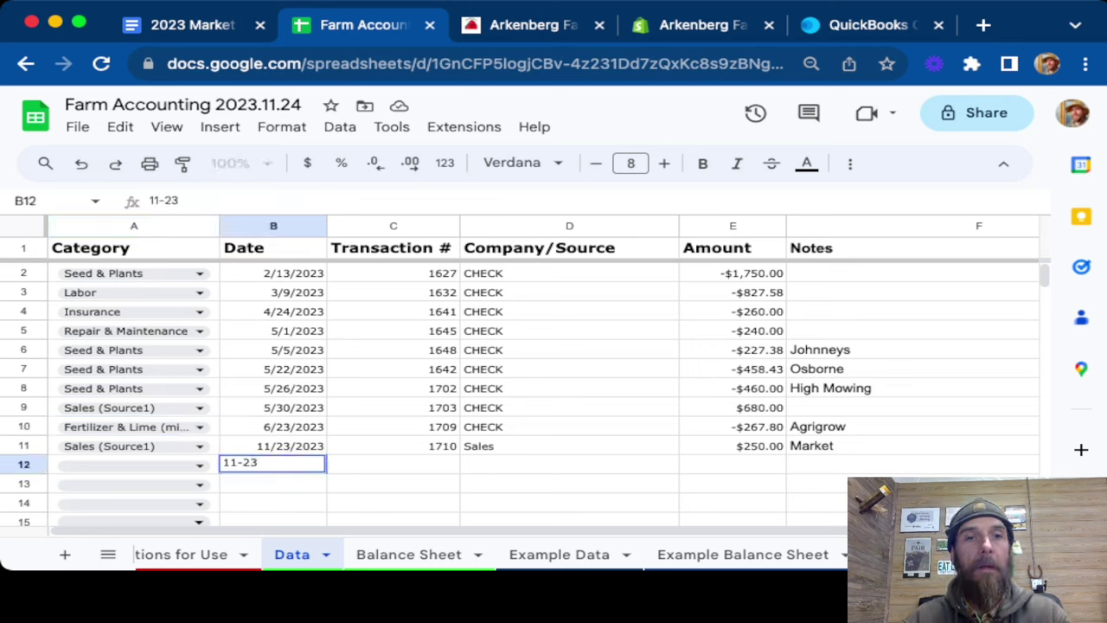
key("Tab")
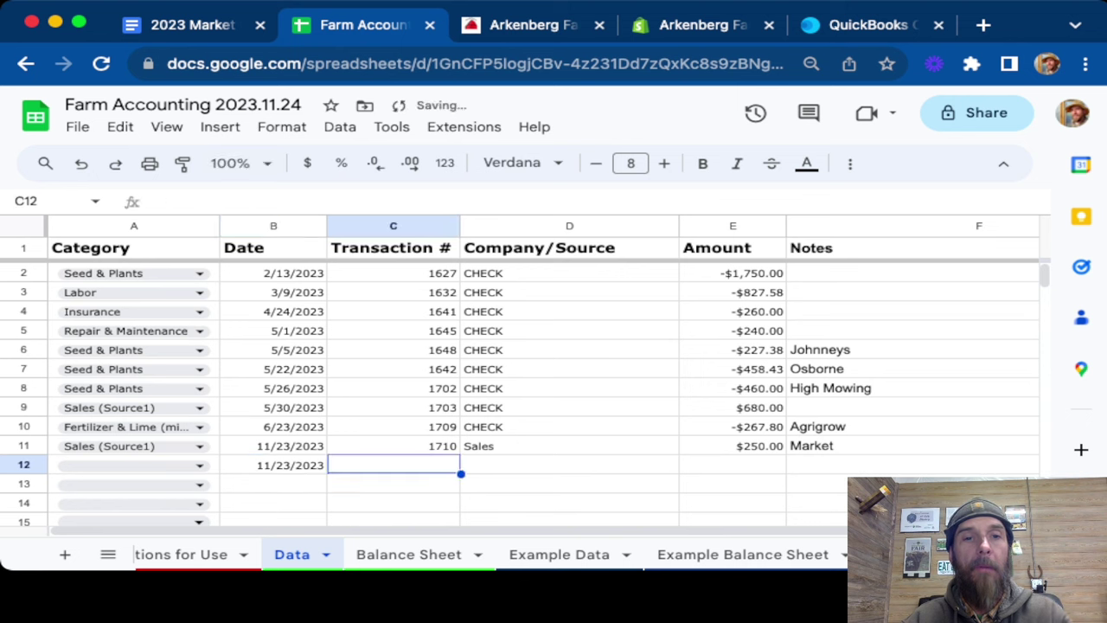
type("171")
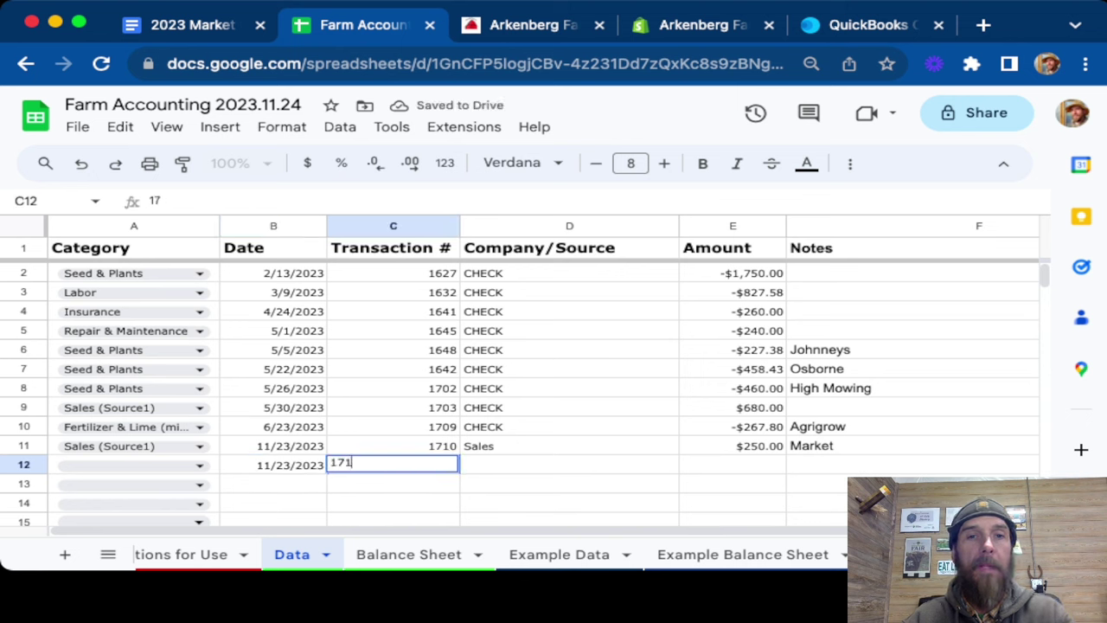
type("1")
key("Tab")
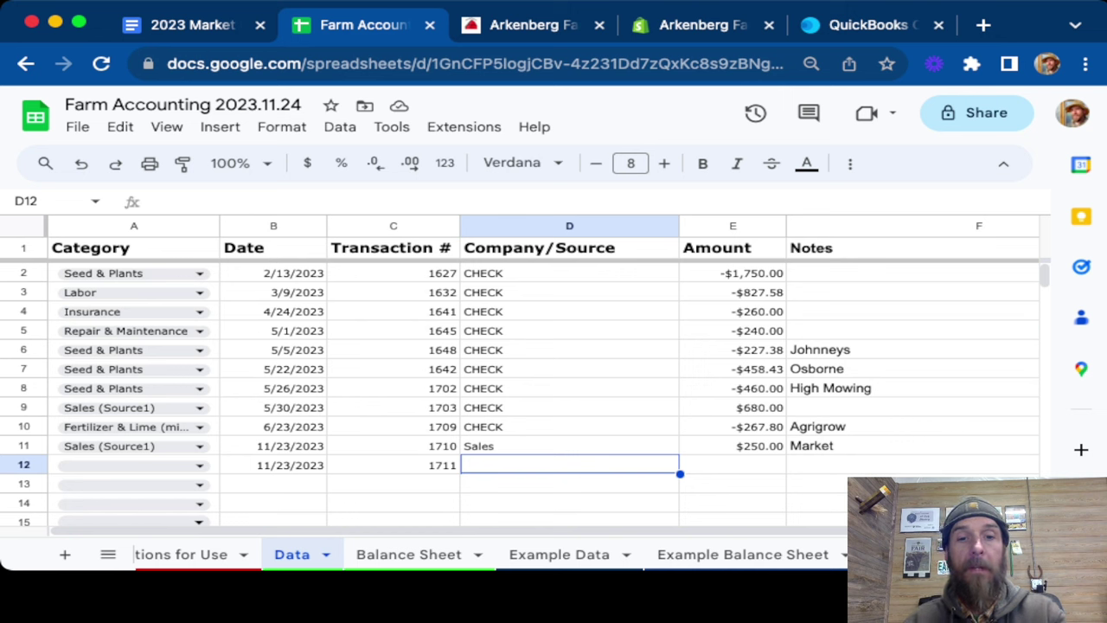
Step: Enter the company/source "sale fro Resturaunt" and the amount 225 for the transaction in row 12
type("sa")
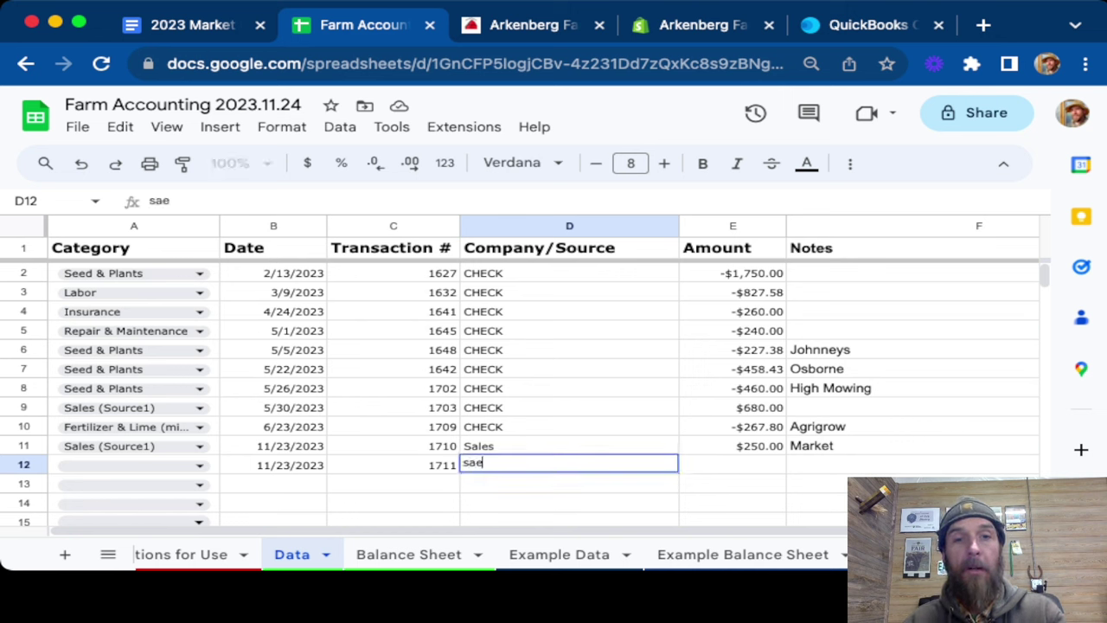
type("le fro ")
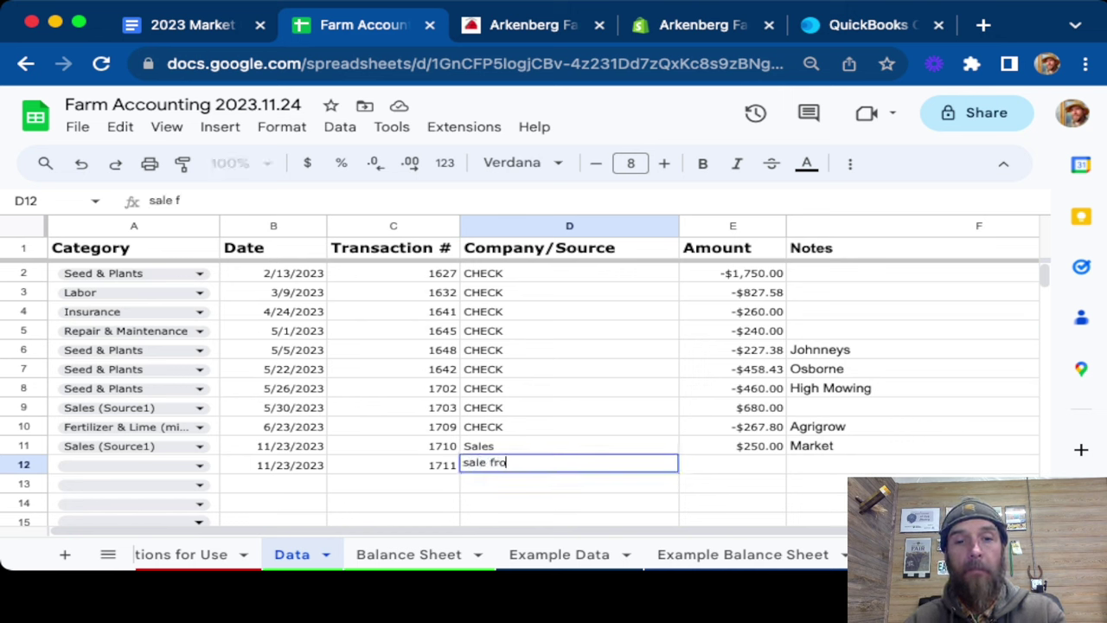
type("Restu")
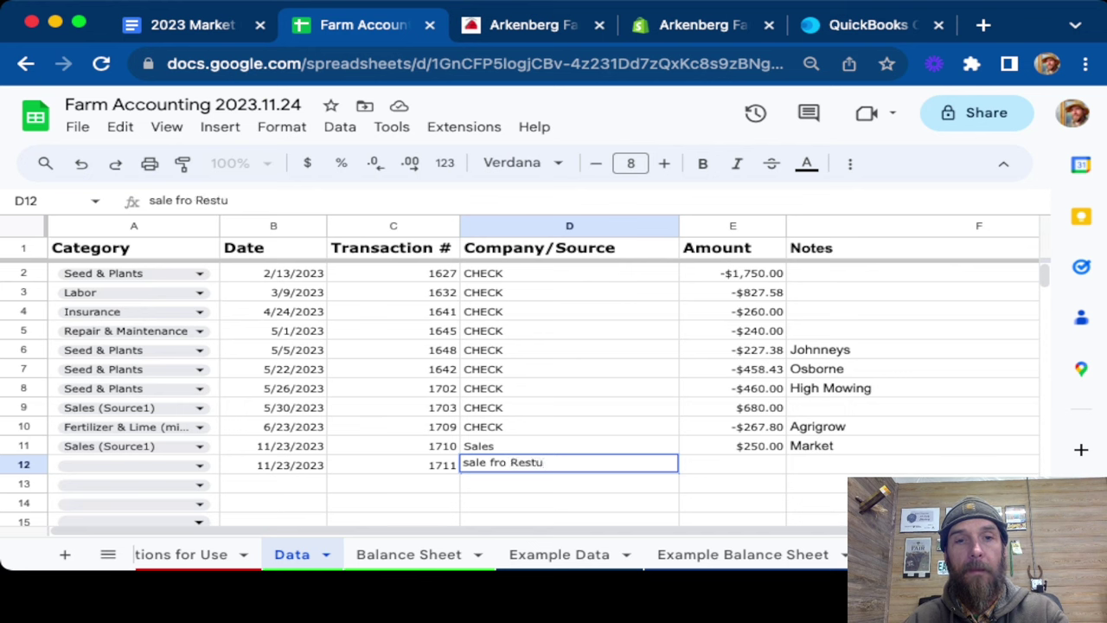
type("raunt")
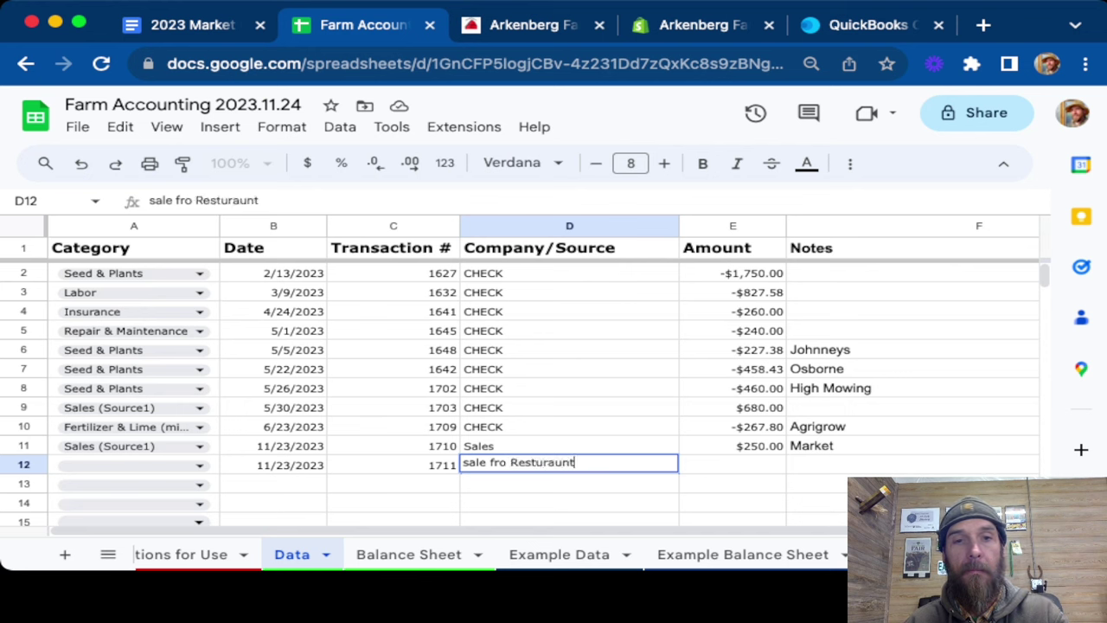
key("Tab")
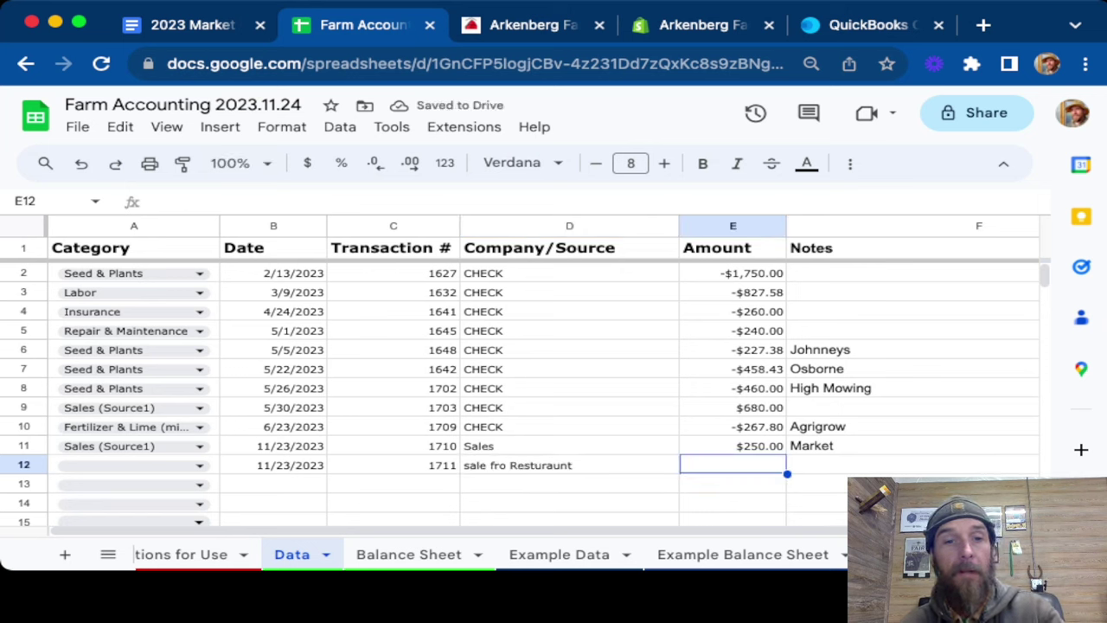
type("2")
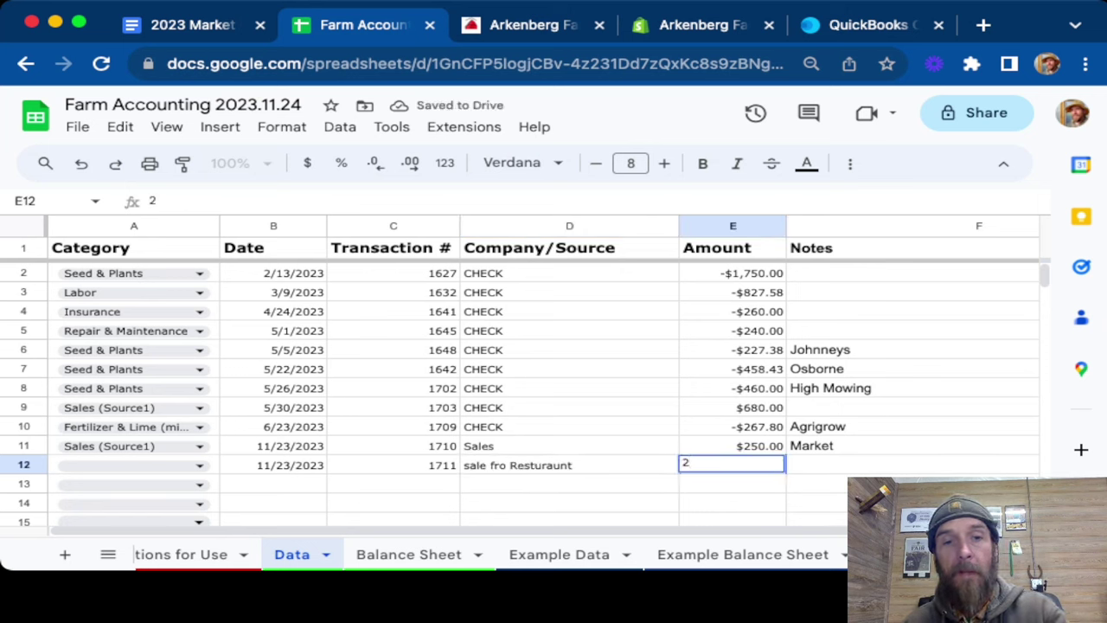
type("25")
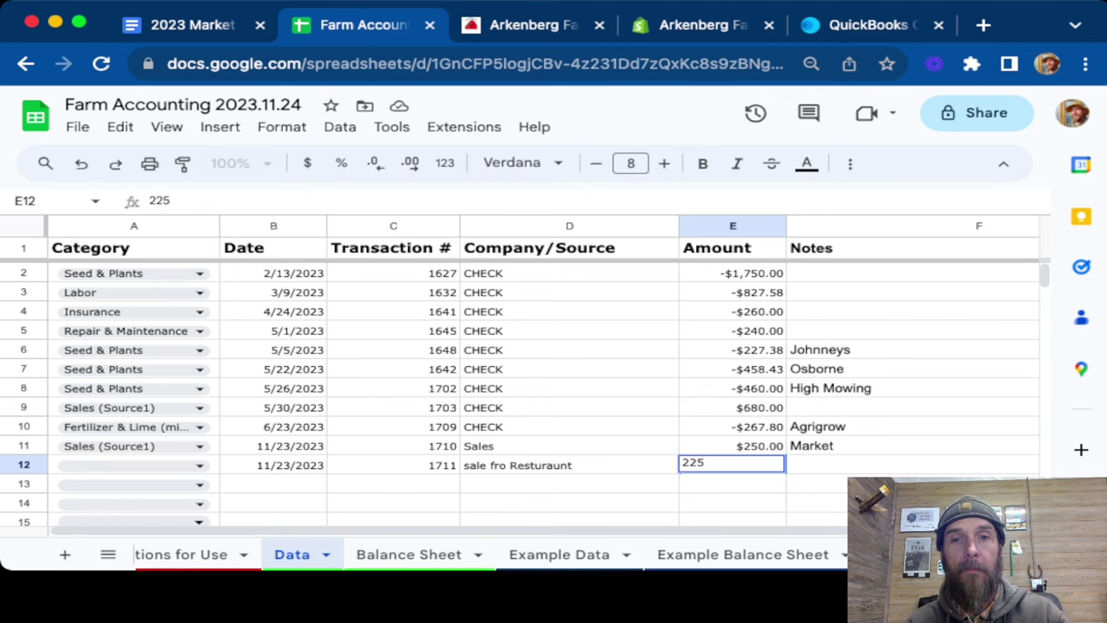
key("Tab")
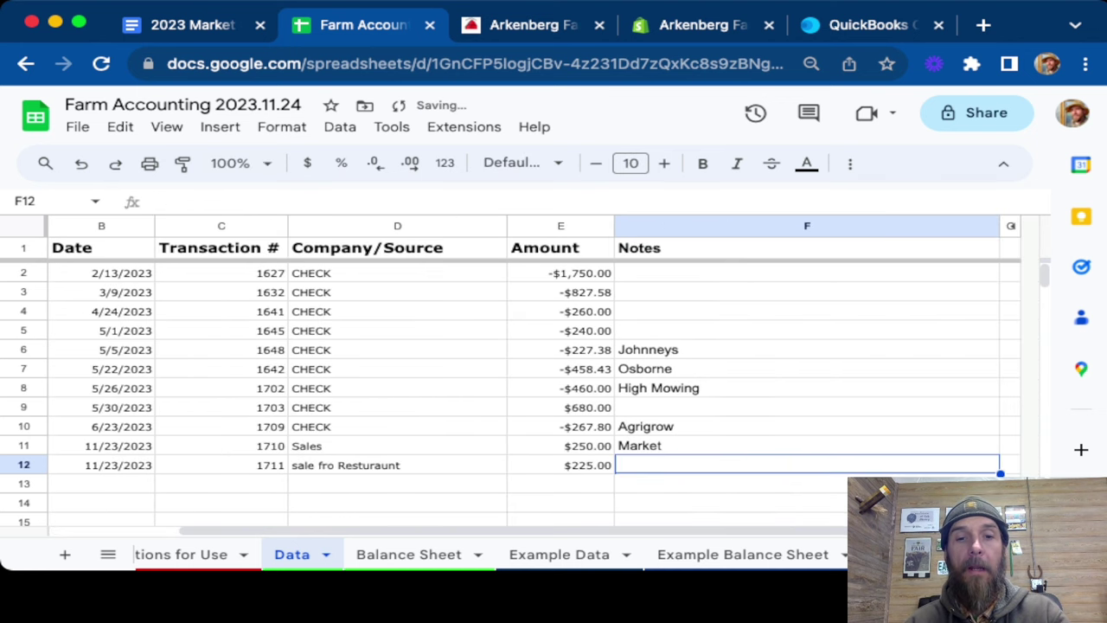
type("Johne")
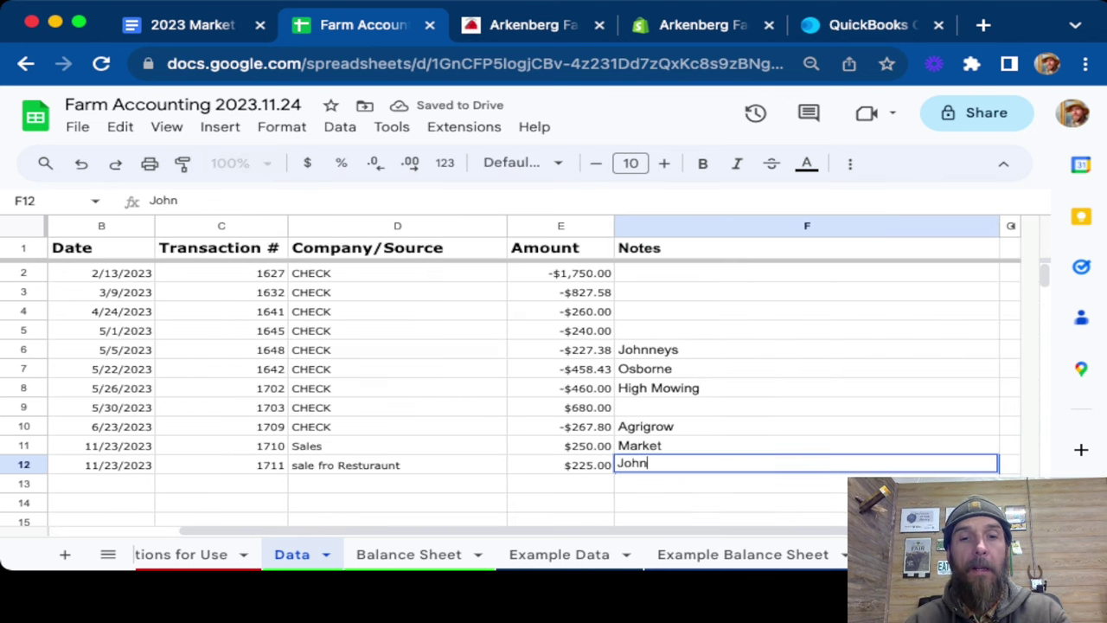
key("BackSpace")
key("BackSpace")
key("BackSpace")
key("BackSpace")
key("BackSpace")
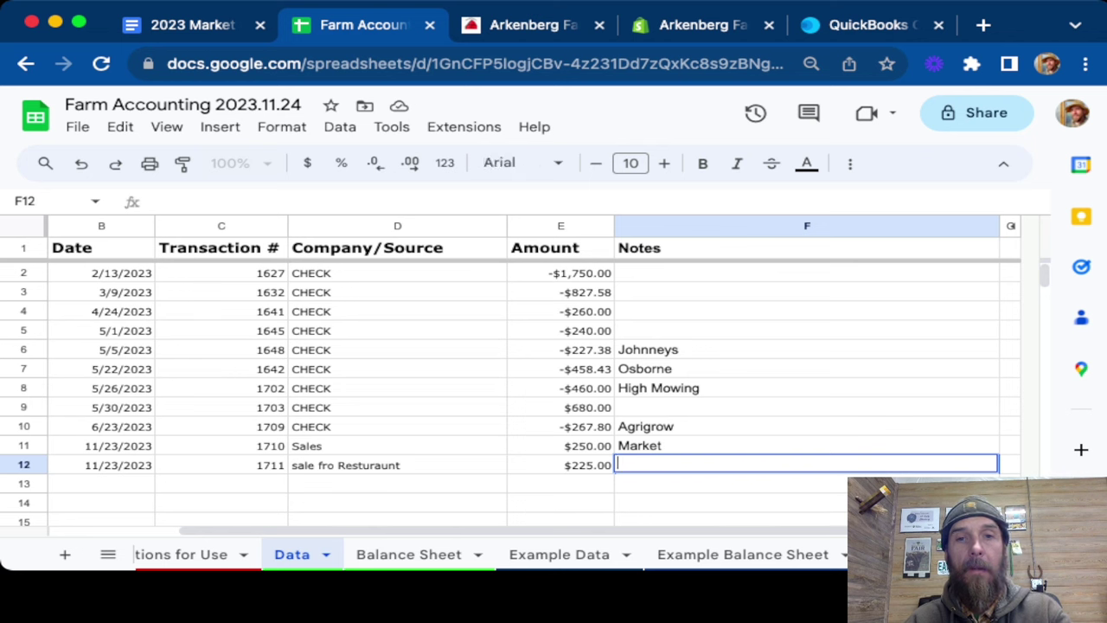
Step: Enter "The Barrel House" as the note for the row 12 transaction
type("The ")
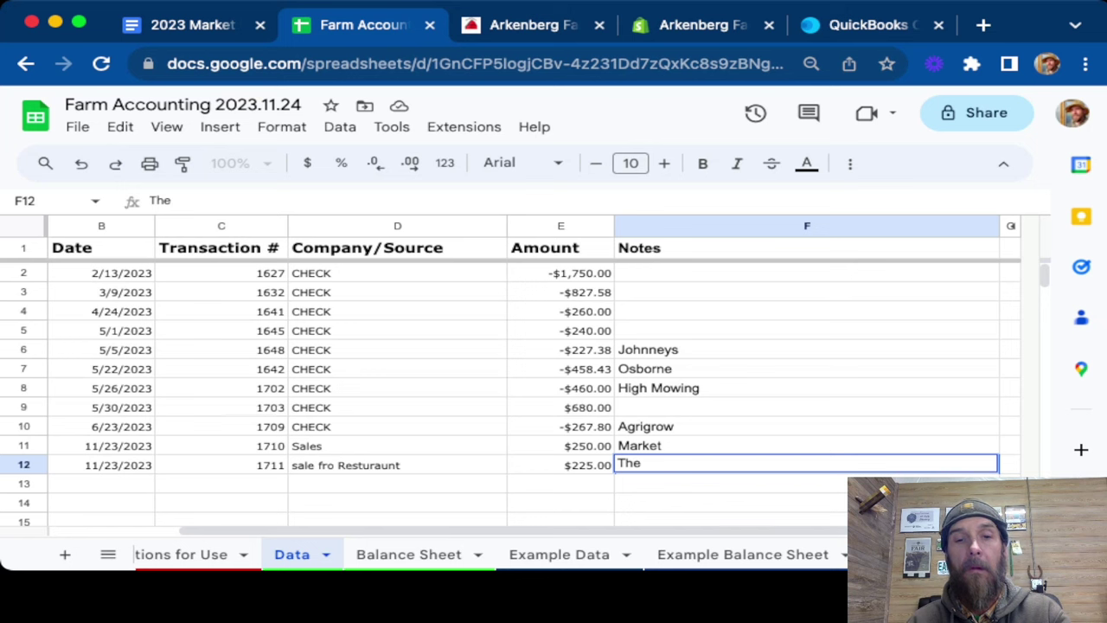
type("V")
key("BackSpace")
type("Barrel ")
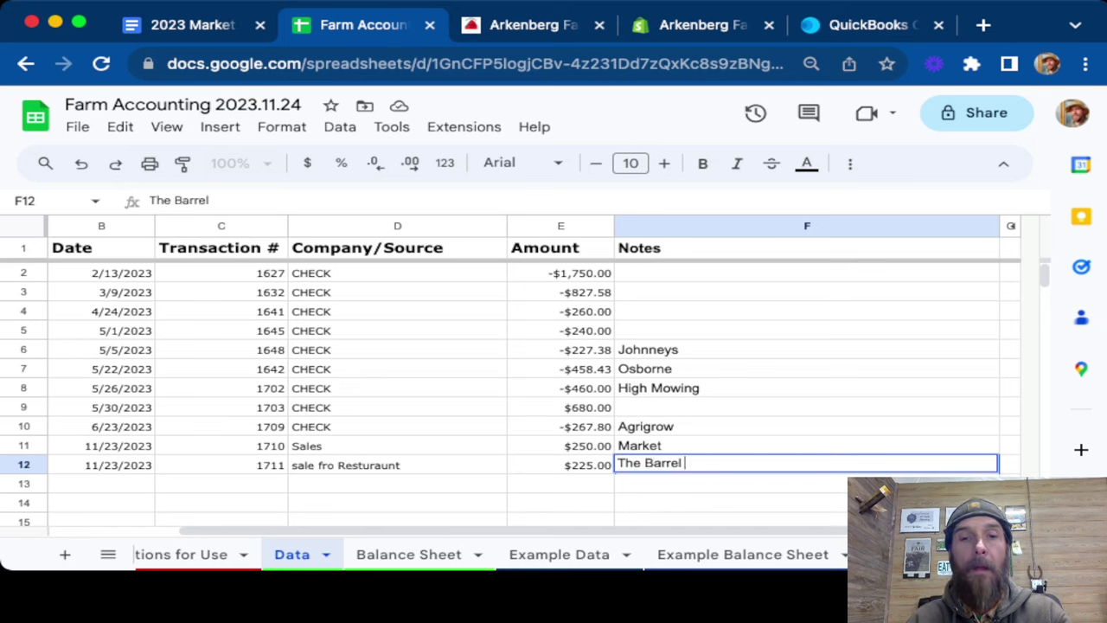
type("House")
key("Return")
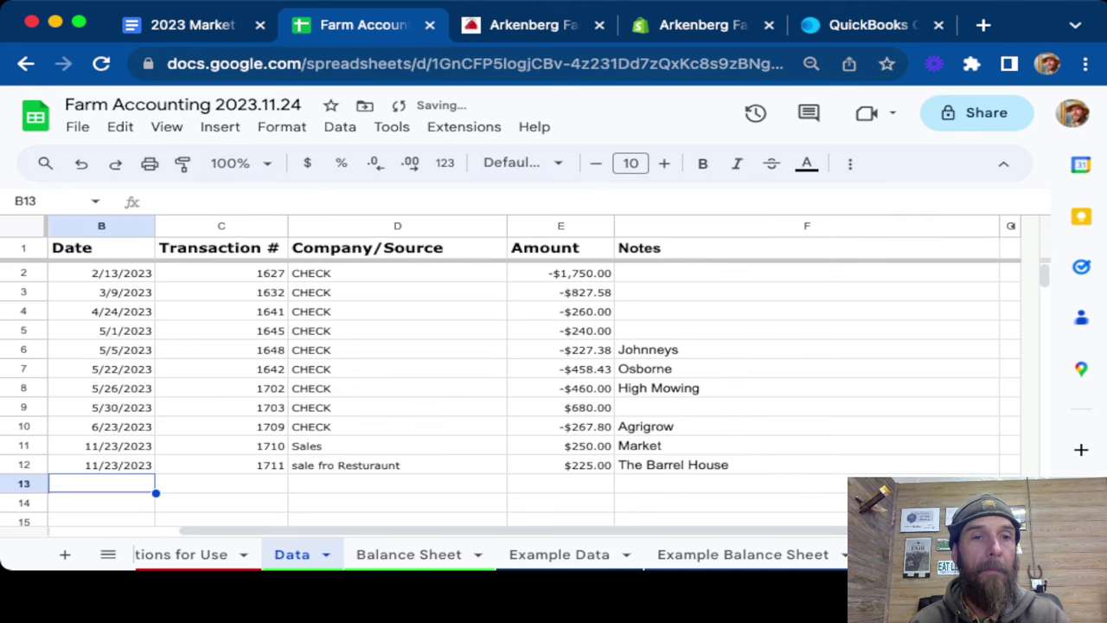
Step: Set the category in A12 to Sales (Source2)
scroll(534, 389, "left", 2)
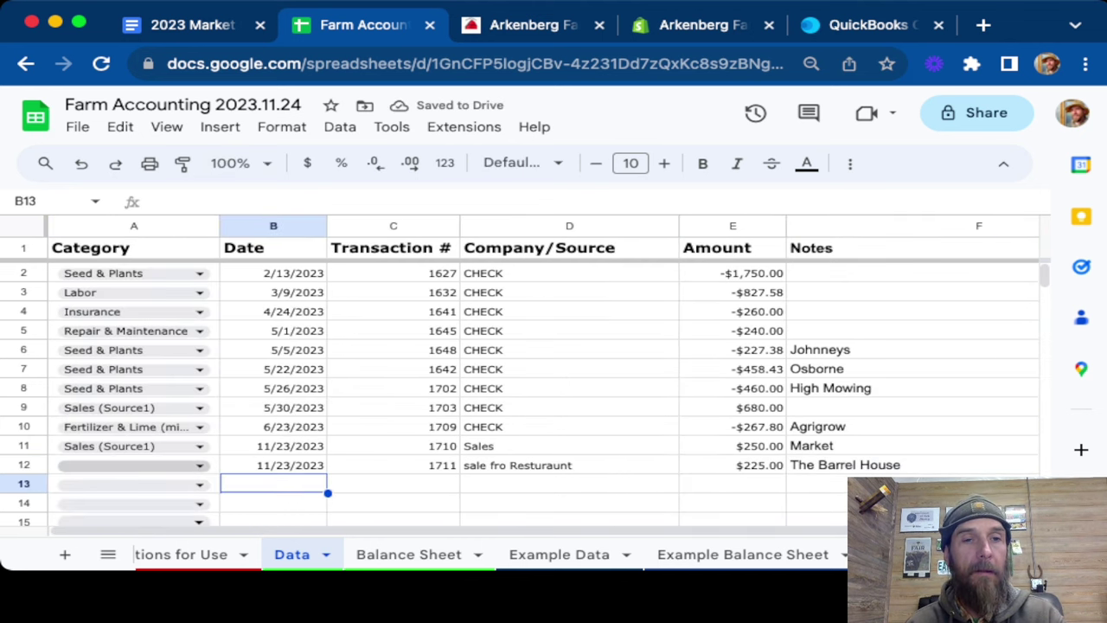
left_click(134, 465)
type("sal")
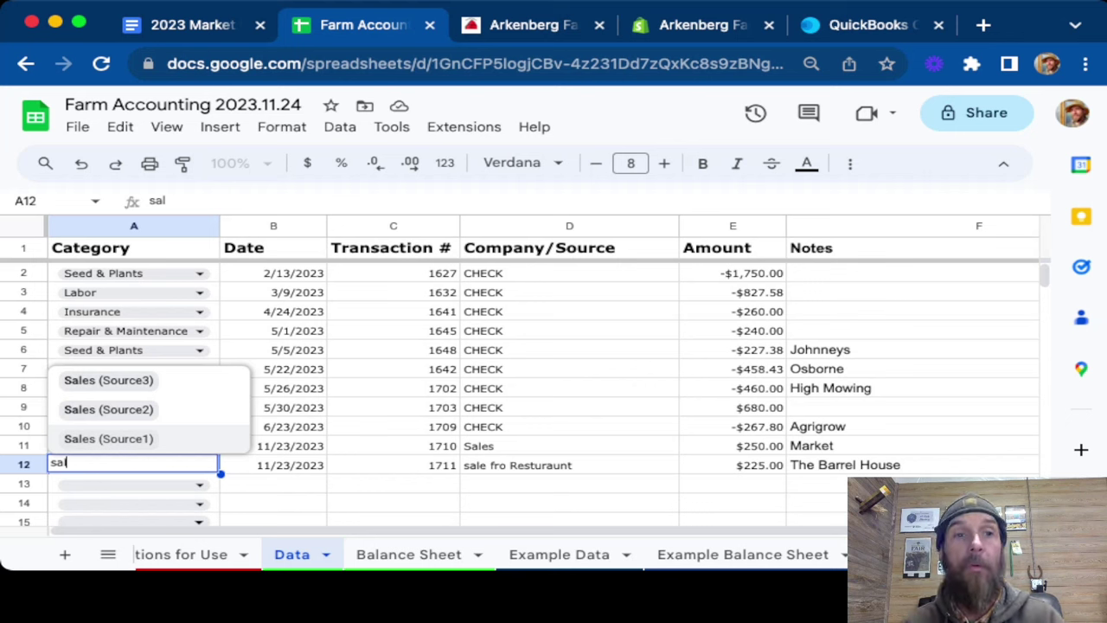
key("Up")
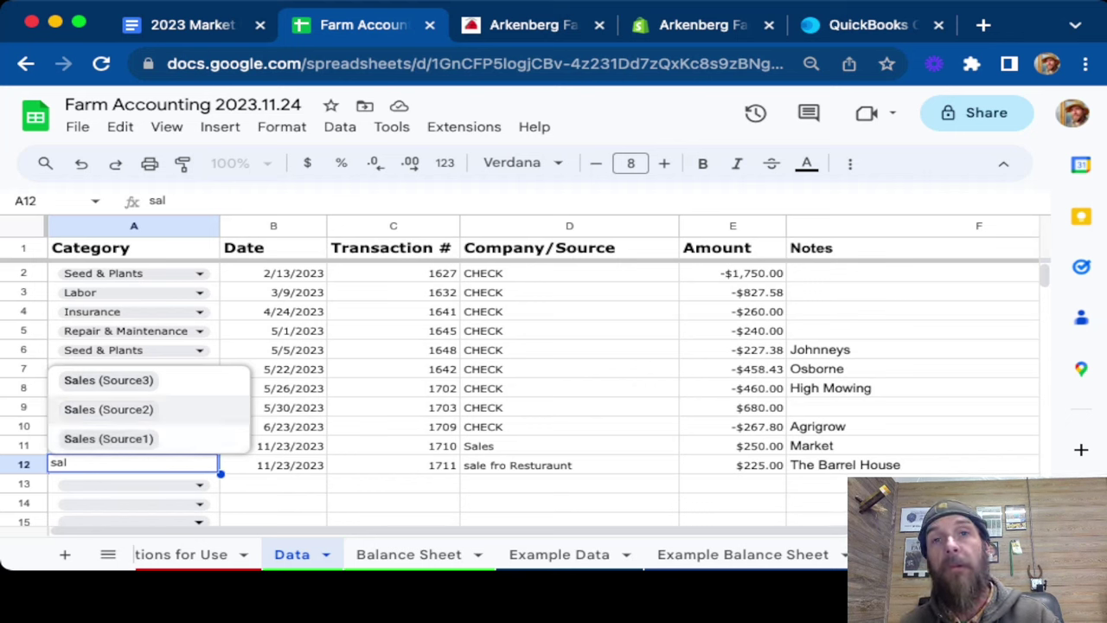
key("Return")
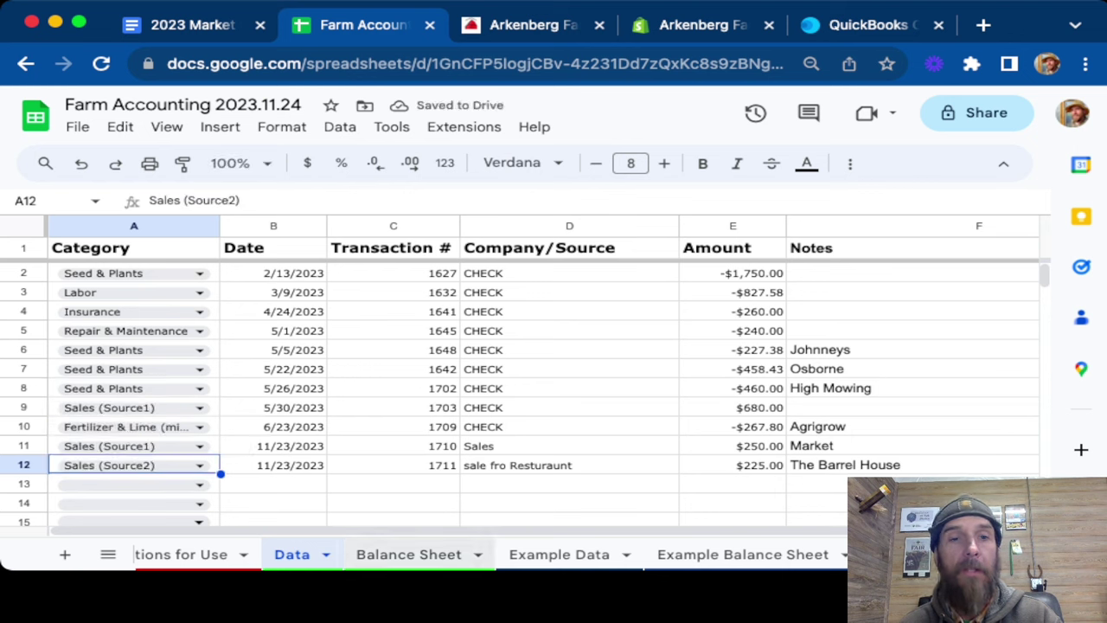
Step: Examine the Balance Sheet's Money Out formula in D5 and its category list from the expenses down to the sales sources
left_click(409, 555)
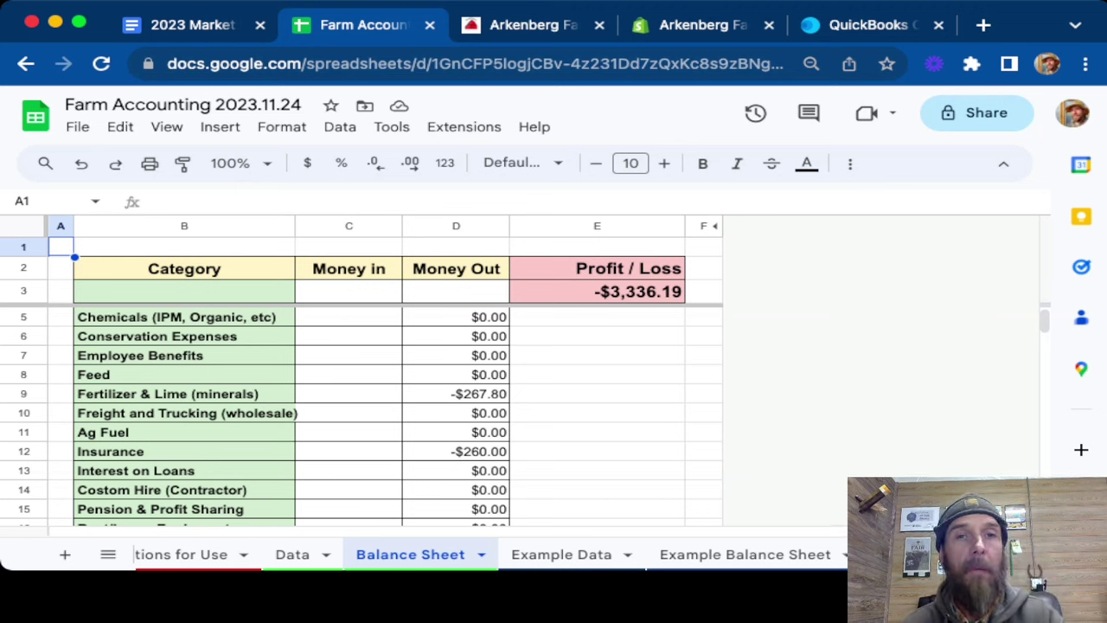
left_click(456, 316)
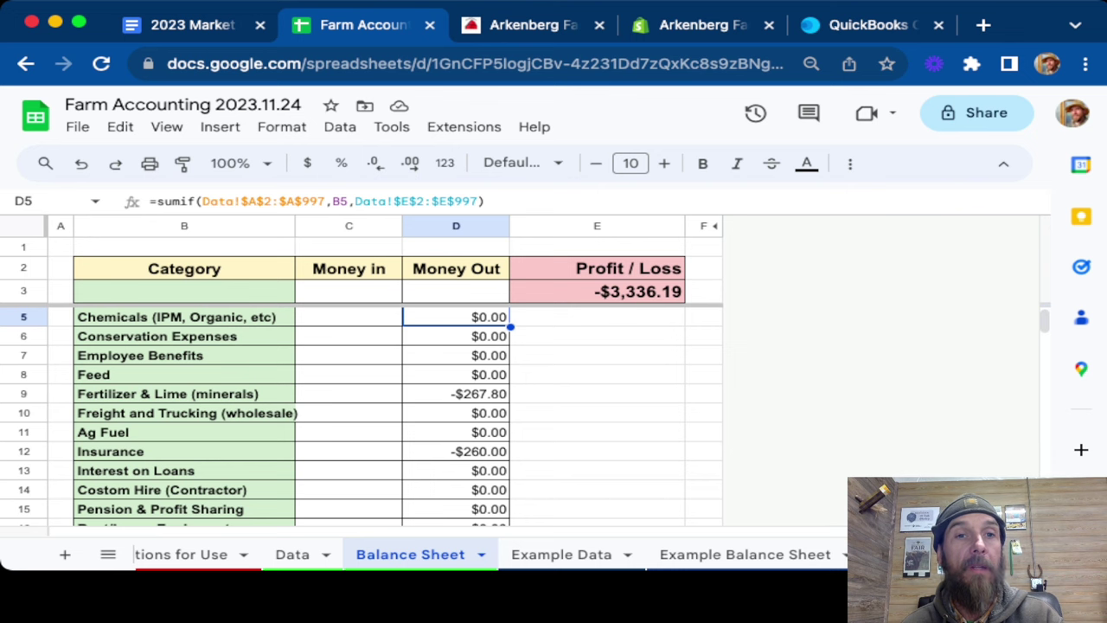
scroll(294, 415, "down", 2)
scroll(294, 415, "up", 3)
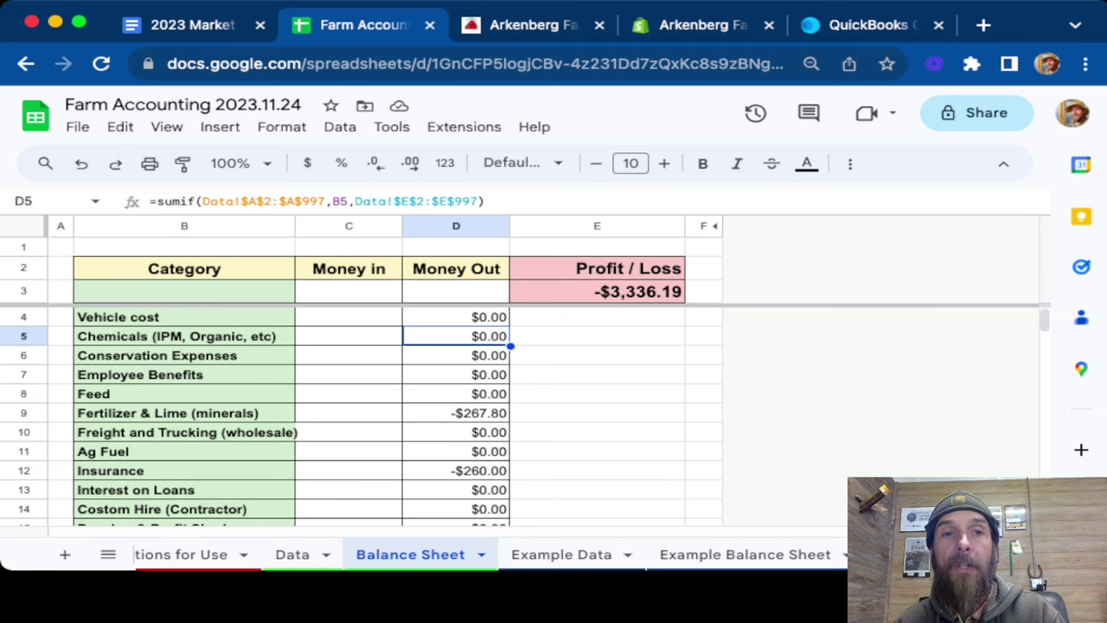
left_click(183, 316)
left_click(183, 335)
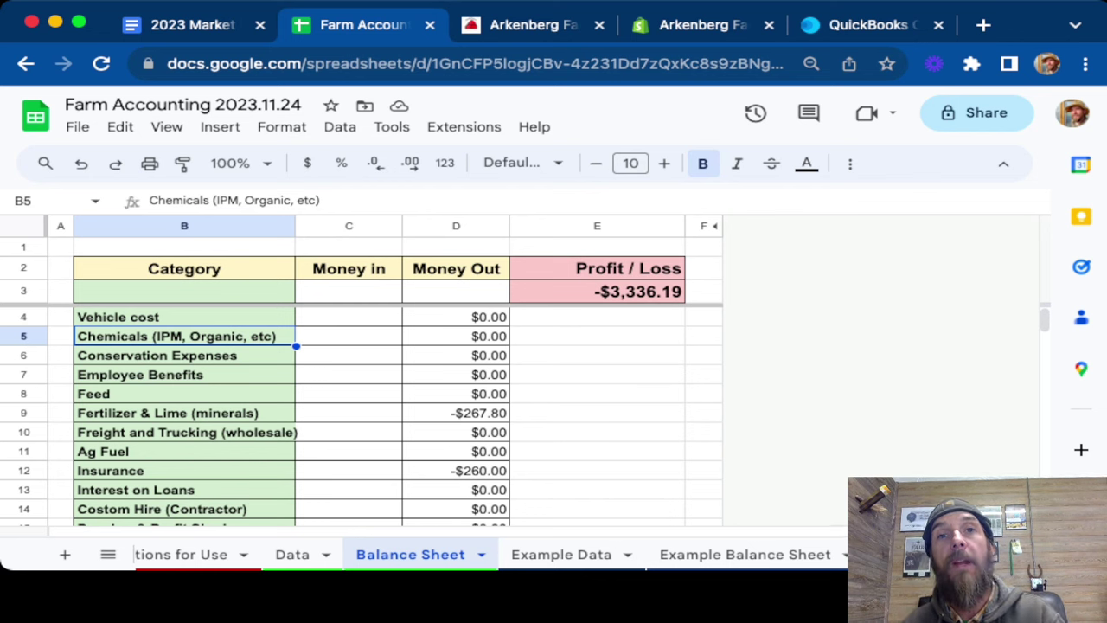
scroll(289, 415, "down", 5)
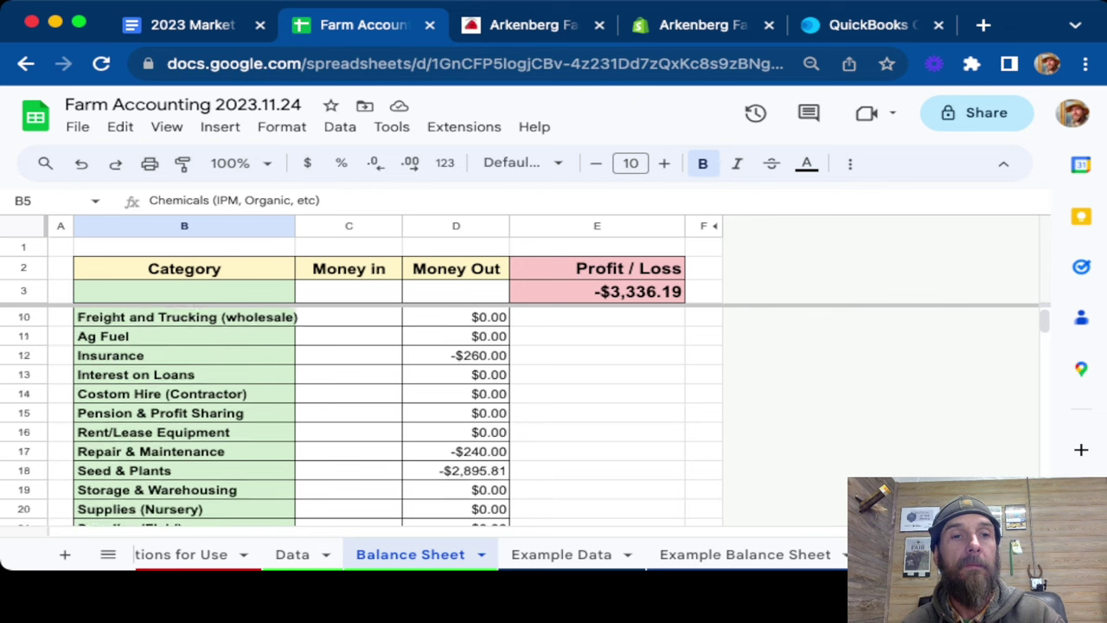
scroll(290, 415, "down", 1)
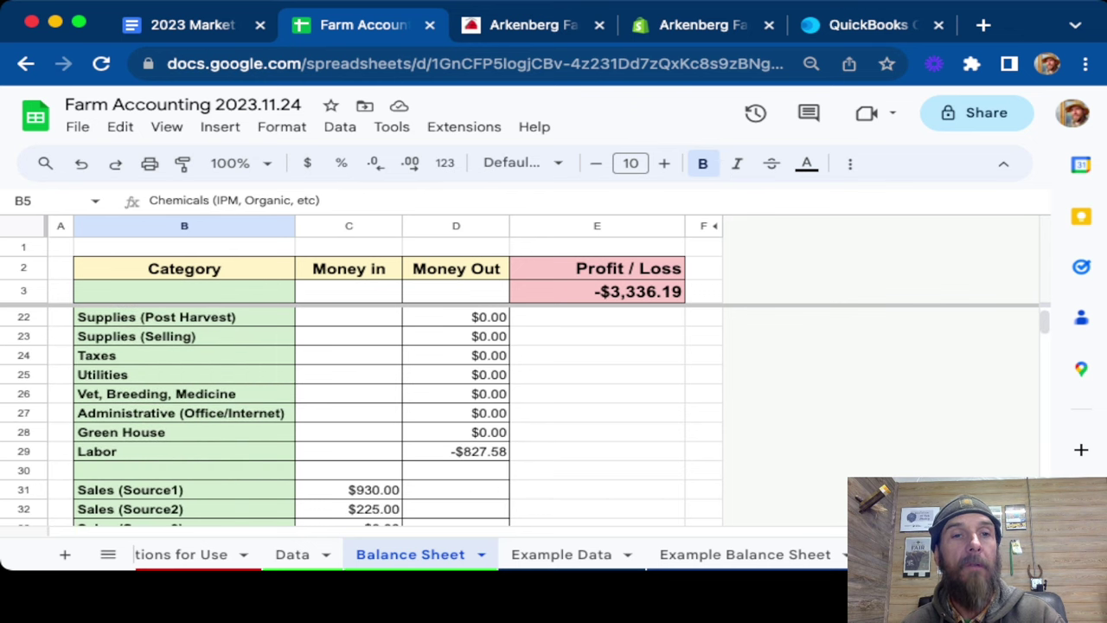
scroll(262, 418, "down", 2)
Step: Rename the first sales category, in B31 of the Balance Sheet, to Sales (Farmer Market)
left_click(184, 432)
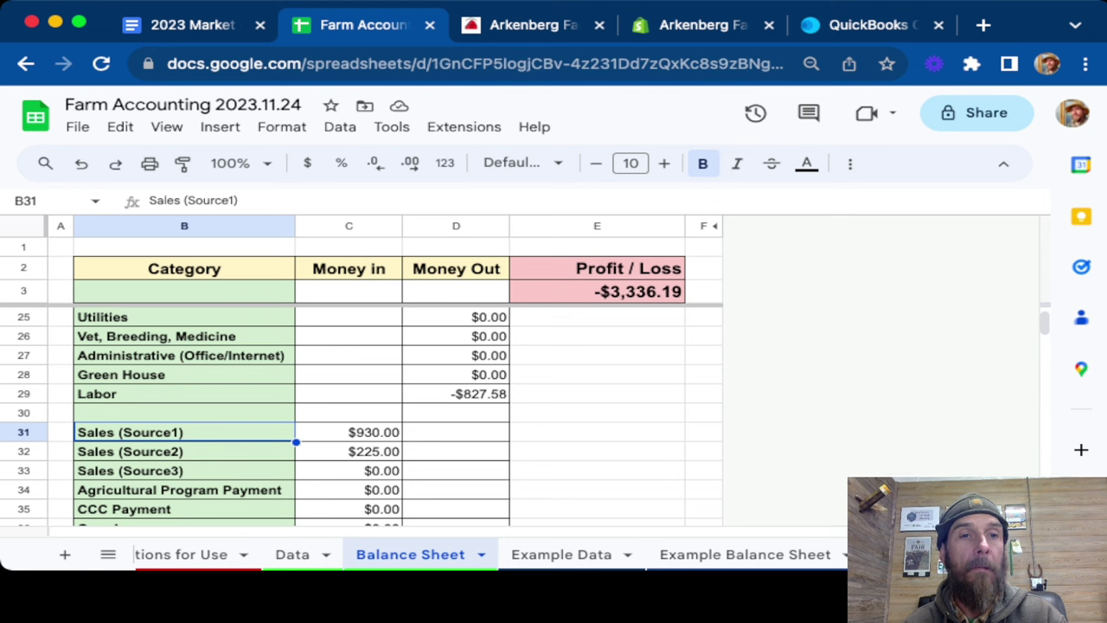
double_click(182, 432)
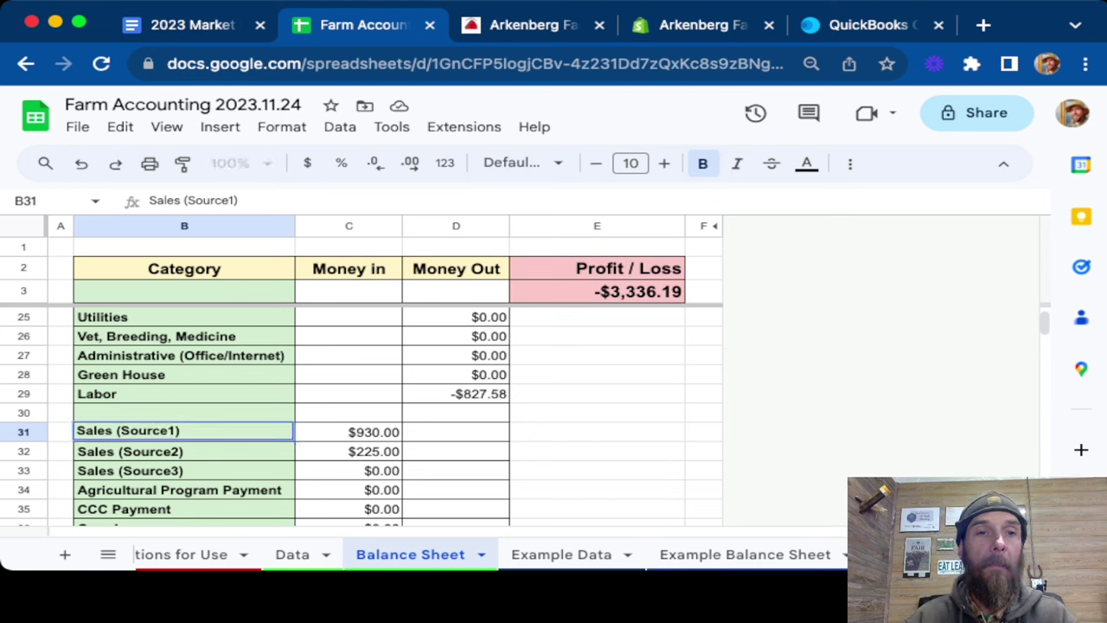
key("Left")
key("BackSpace")
key("BackSpace")
key("BackSpace")
key("BackSpace")
key("BackSpace")
key("BackSpace")
key("BackSpace")
type("Farmer MArket")
key("BackSpace")
key("BackSpace")
key("BackSpace")
key("BackSpace")
key("BackSpace")
type("arket")
key("Return")
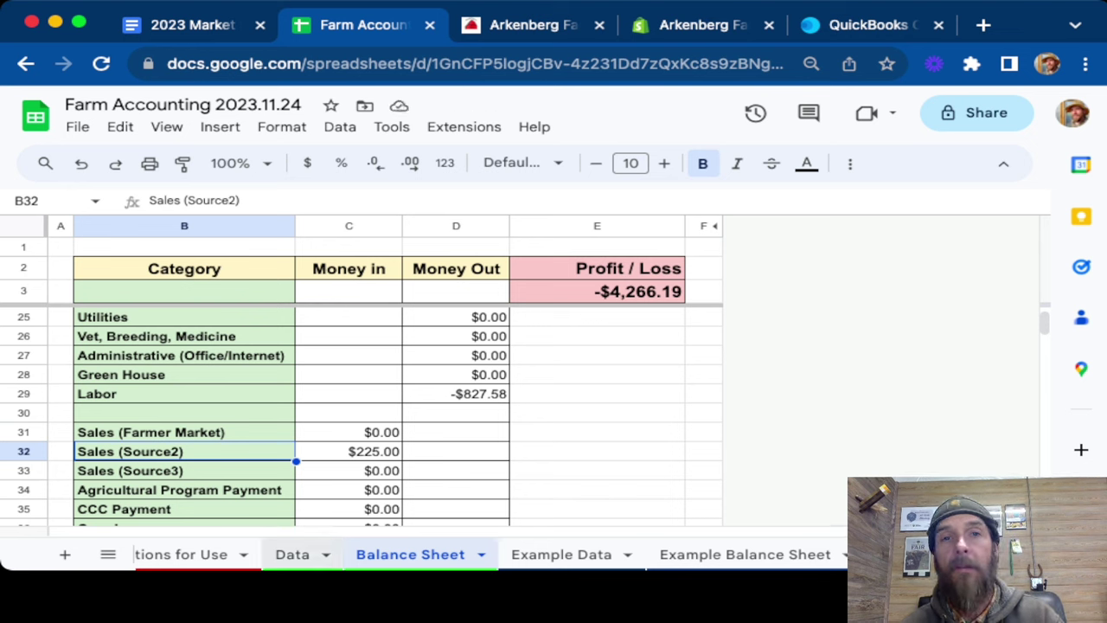
Step: On the Data sheet, replace the category in A11 (Market sale) with Sales (Farmer Market)
left_click(292, 554)
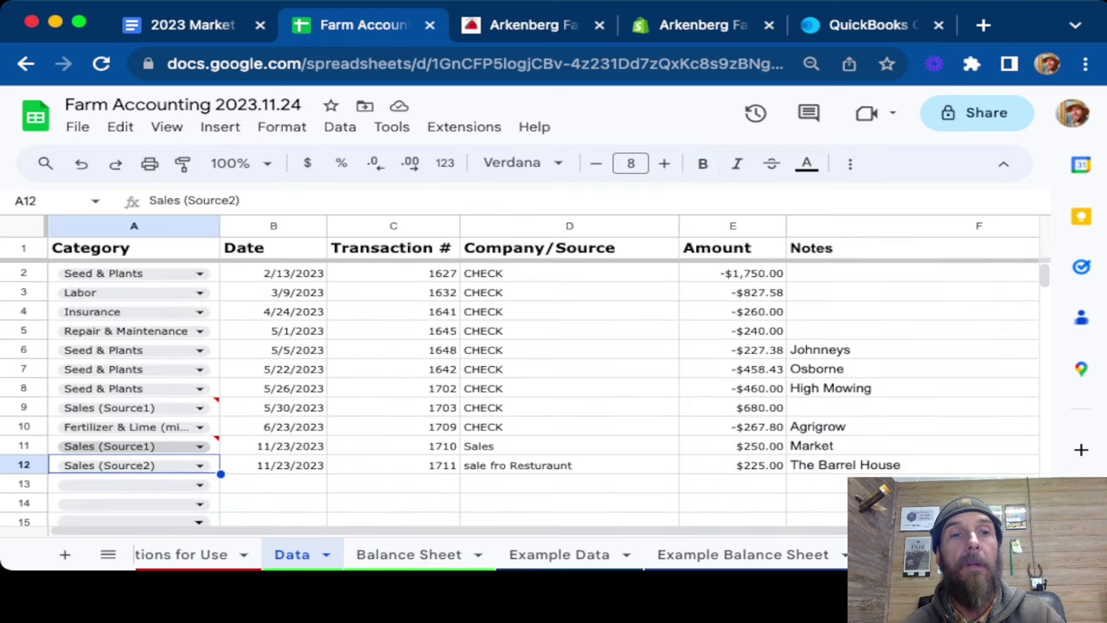
left_click(133, 445)
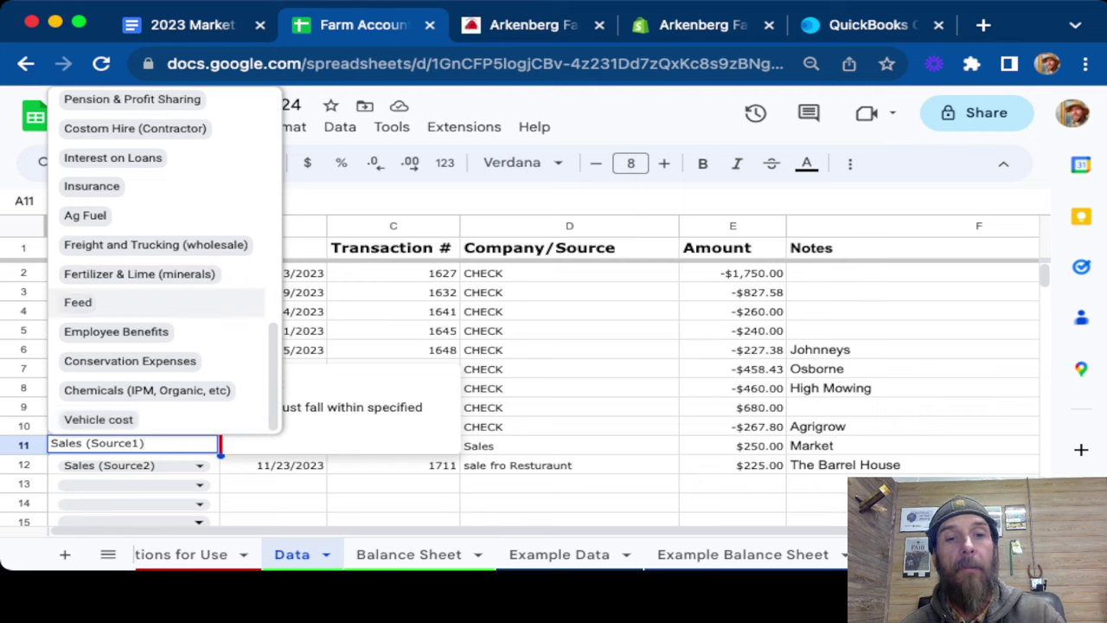
type("sales")
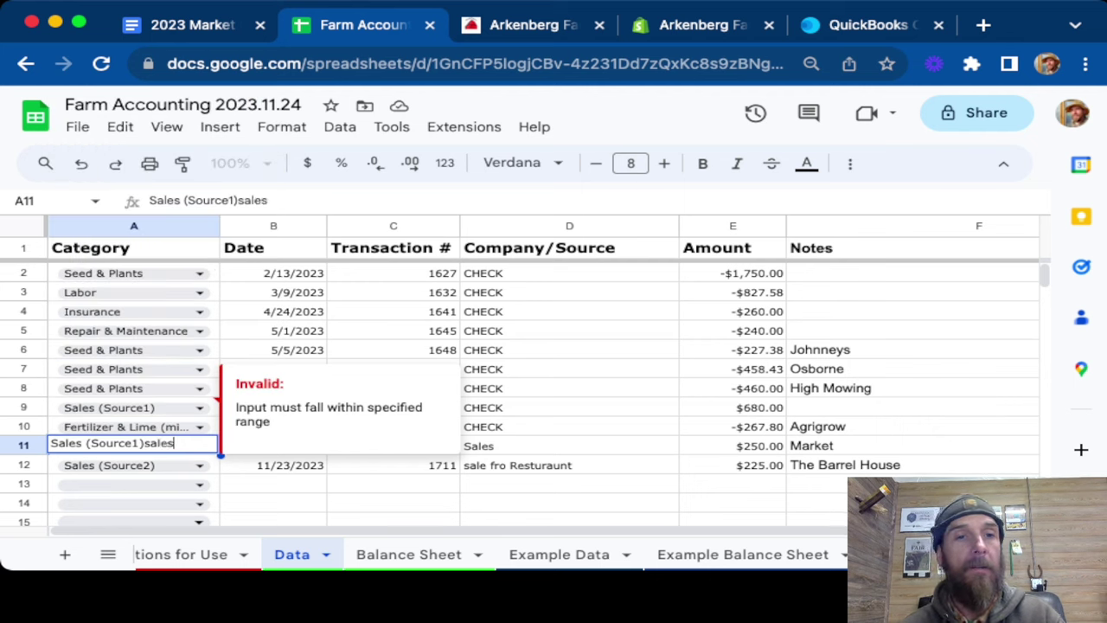
key("BackSpace")
key("BackSpace")
key("BackSpace")
key("BackSpace")
key("BackSpace")
key("BackSpace")
key("BackSpace")
key("BackSpace")
key("BackSpace")
key("BackSpace")
key("BackSpace")
key("BackSpace")
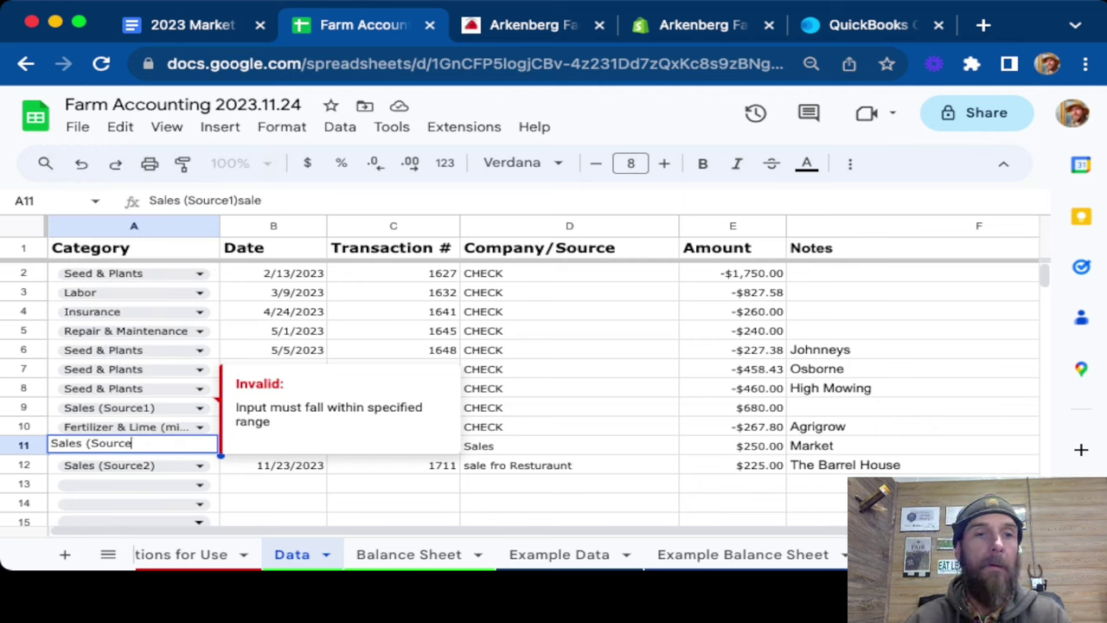
key("BackSpace")
key("BackSpace")
key("BackSpace")
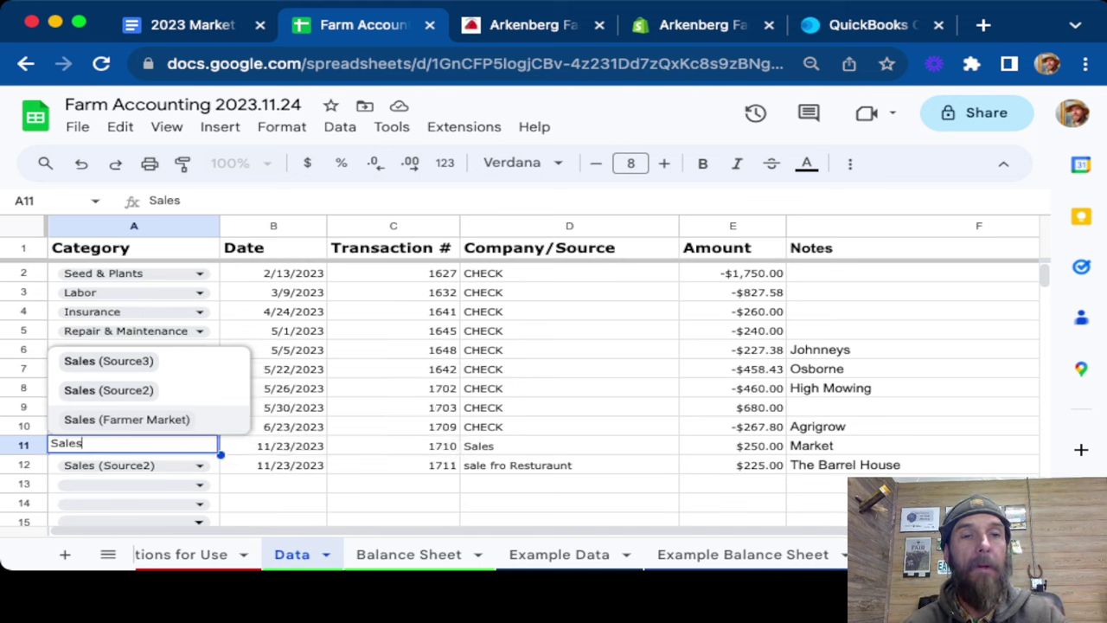
left_click(127, 420)
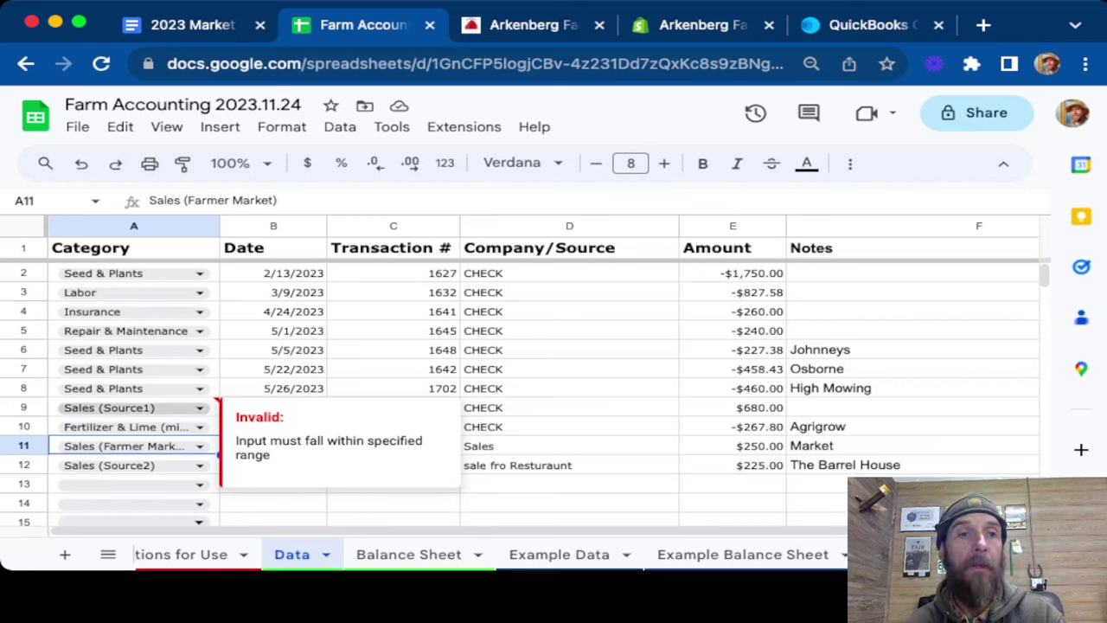
Step: Replace the category in A9 with Sales (Farmer Market)
double_click(133, 408)
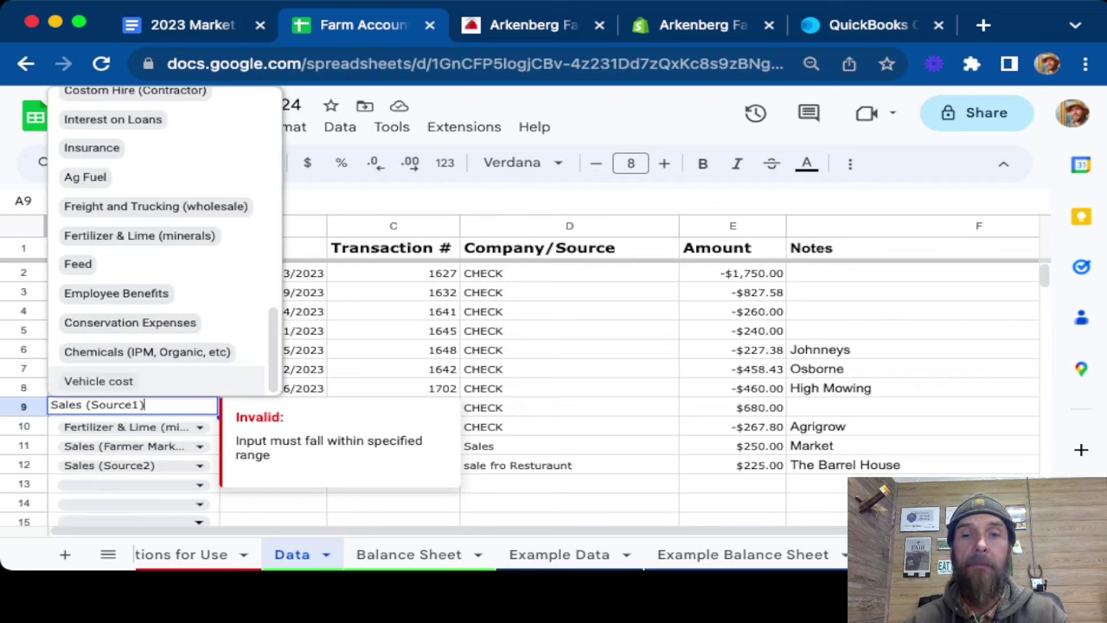
key("BackSpace")
key("BackSpace")
key("BackSpace")
key("BackSpace")
key("BackSpace")
key("BackSpace")
key("BackSpace")
key("BackSpace")
key("BackSpace")
key("BackSpace")
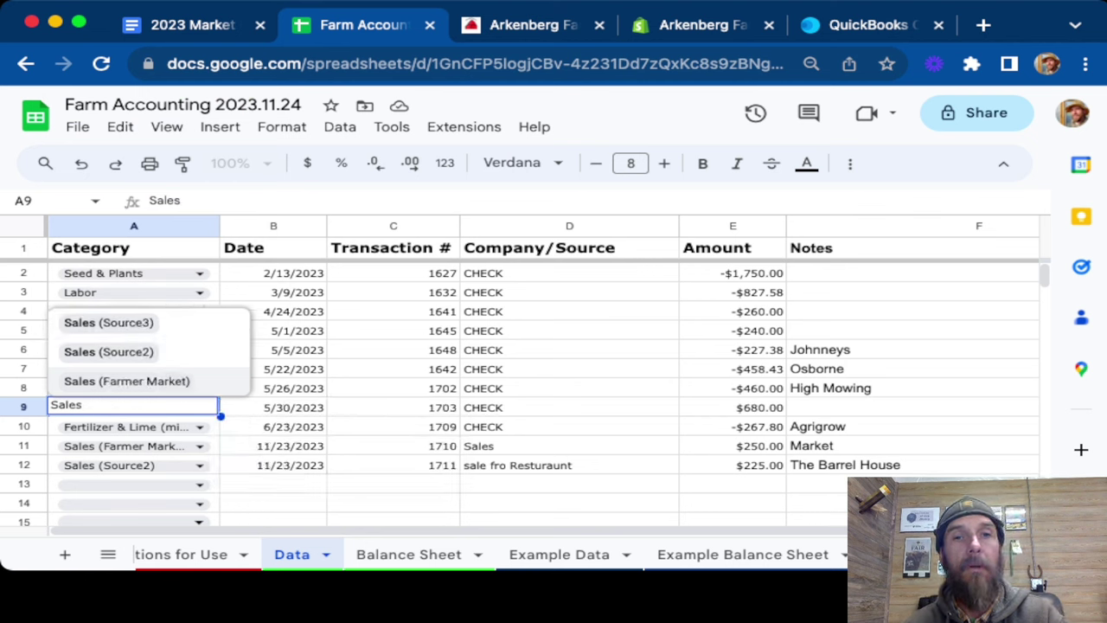
left_click(126, 380)
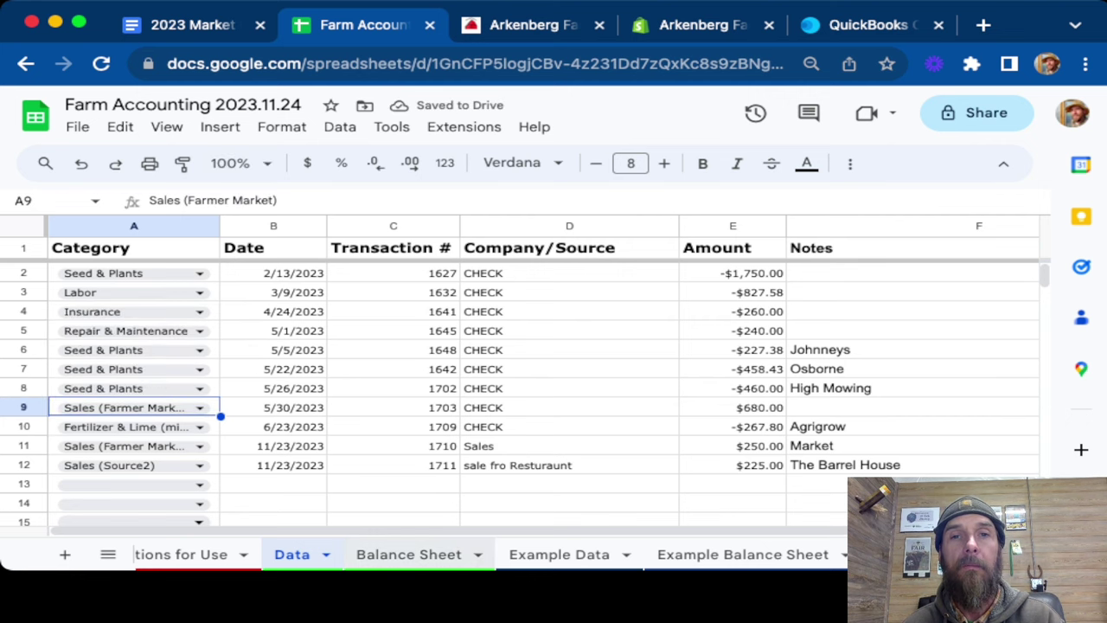
Step: Examine the Balance Sheet's sales income, the Total row and the expense categories with their Money Out amounts
left_click(408, 554)
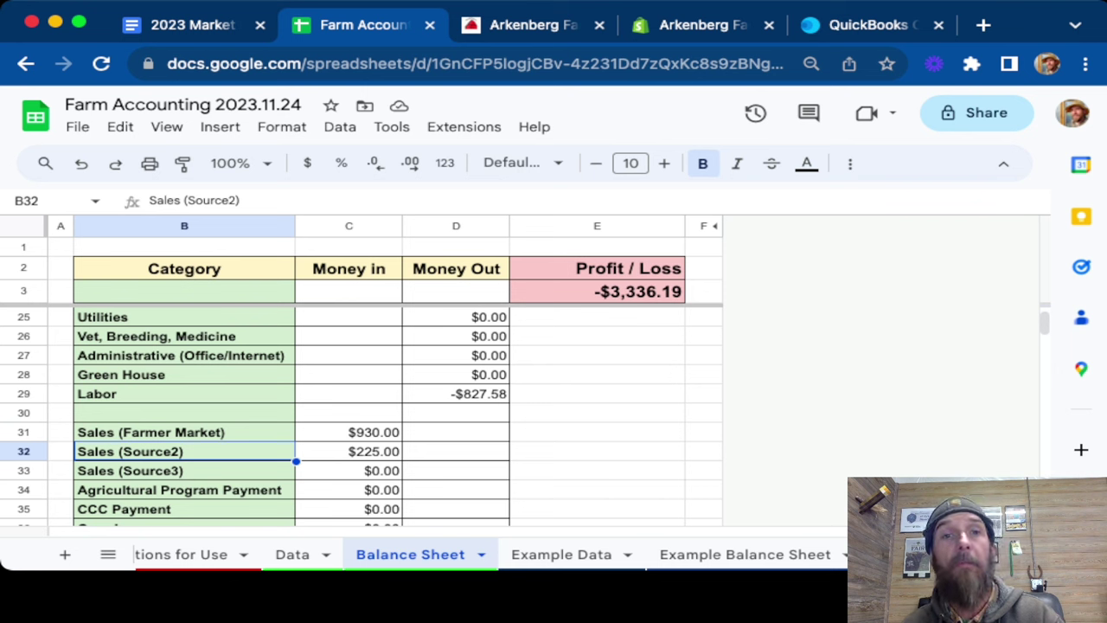
scroll(346, 415, "down", 3)
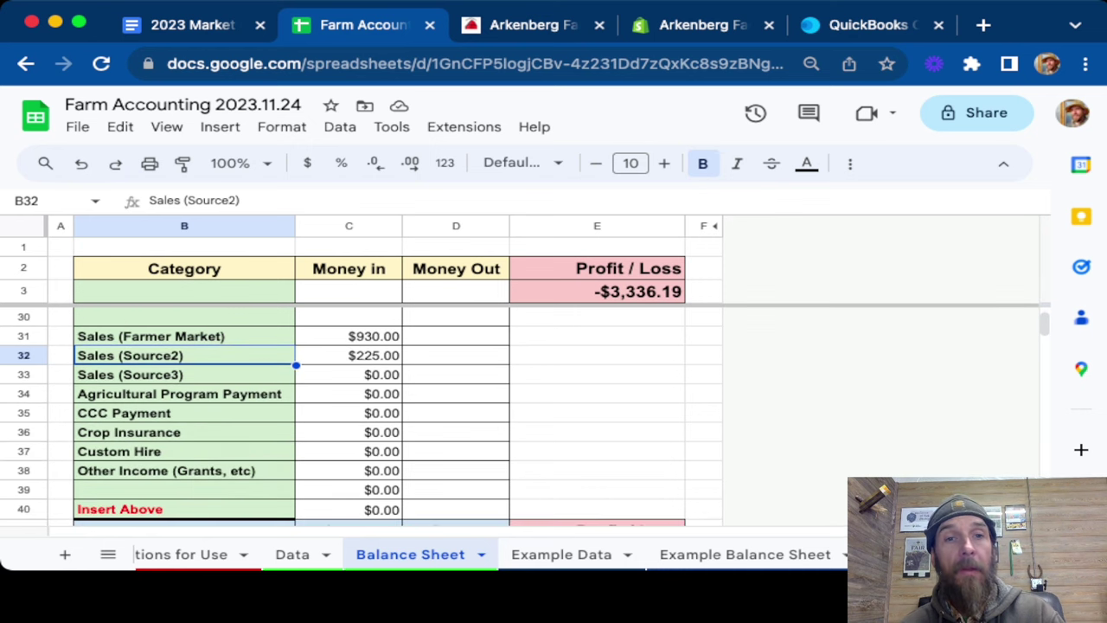
scroll(346, 415, "down", 1)
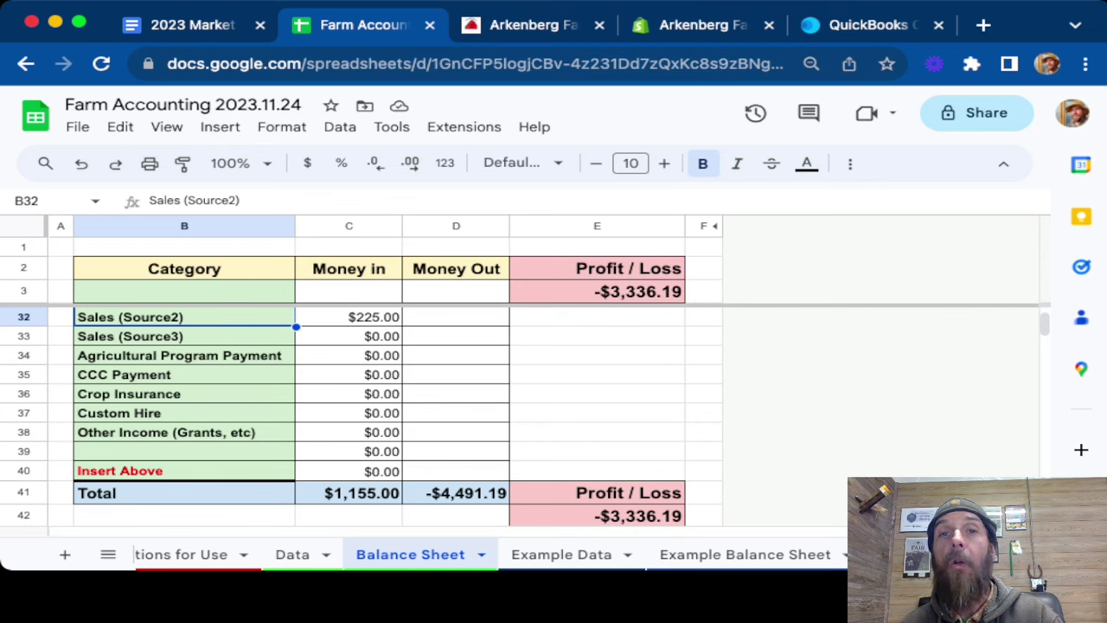
scroll(346, 415, "up", 5)
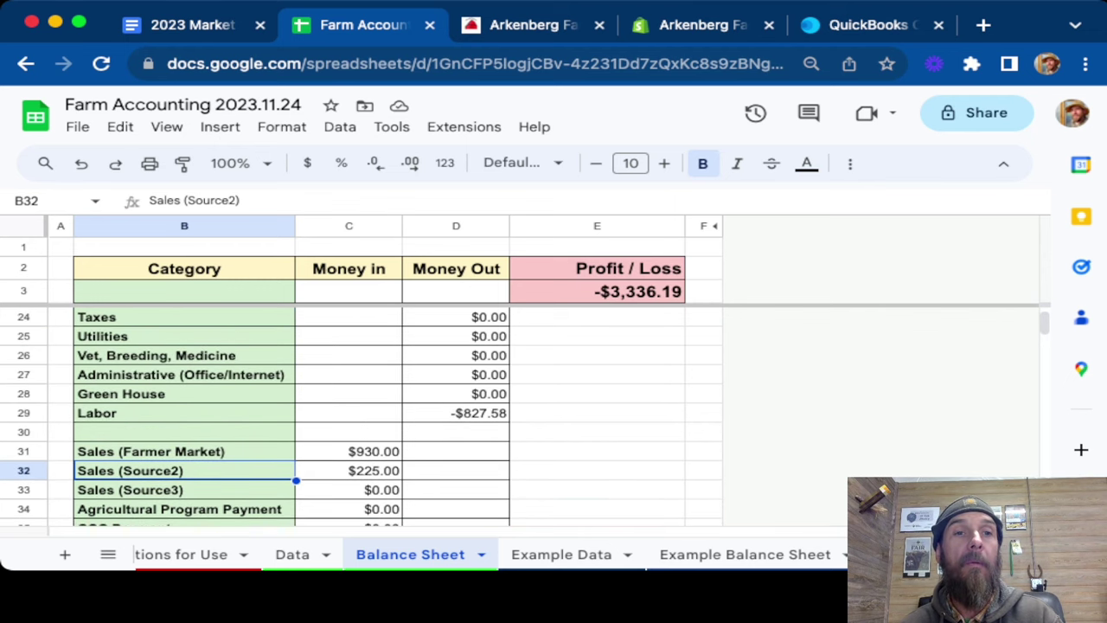
scroll(346, 415, "up", 2)
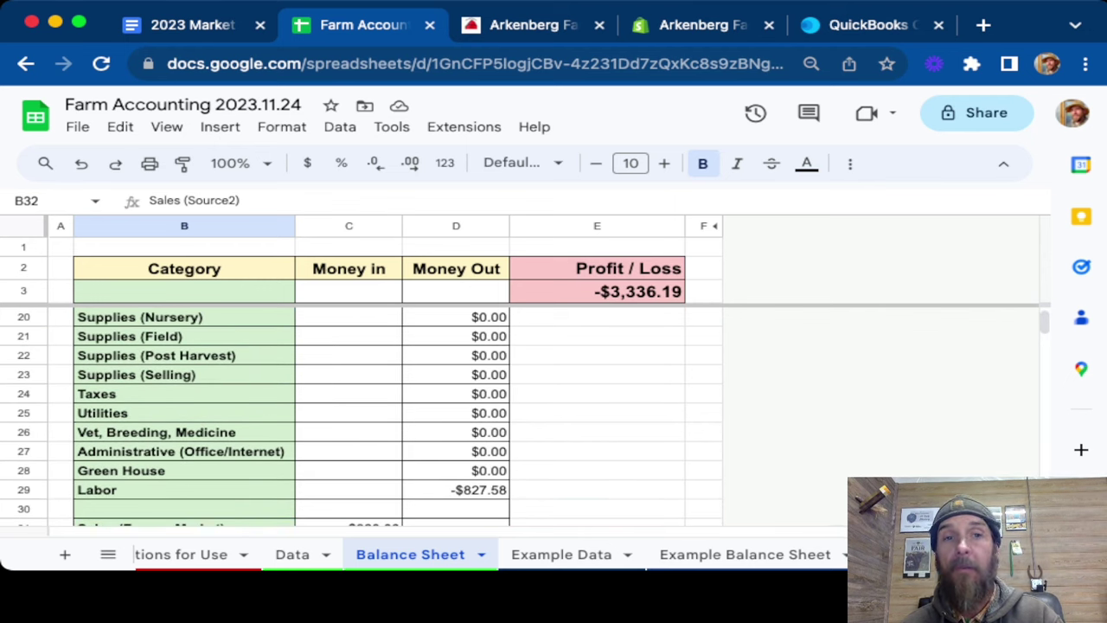
scroll(346, 415, "up", 3)
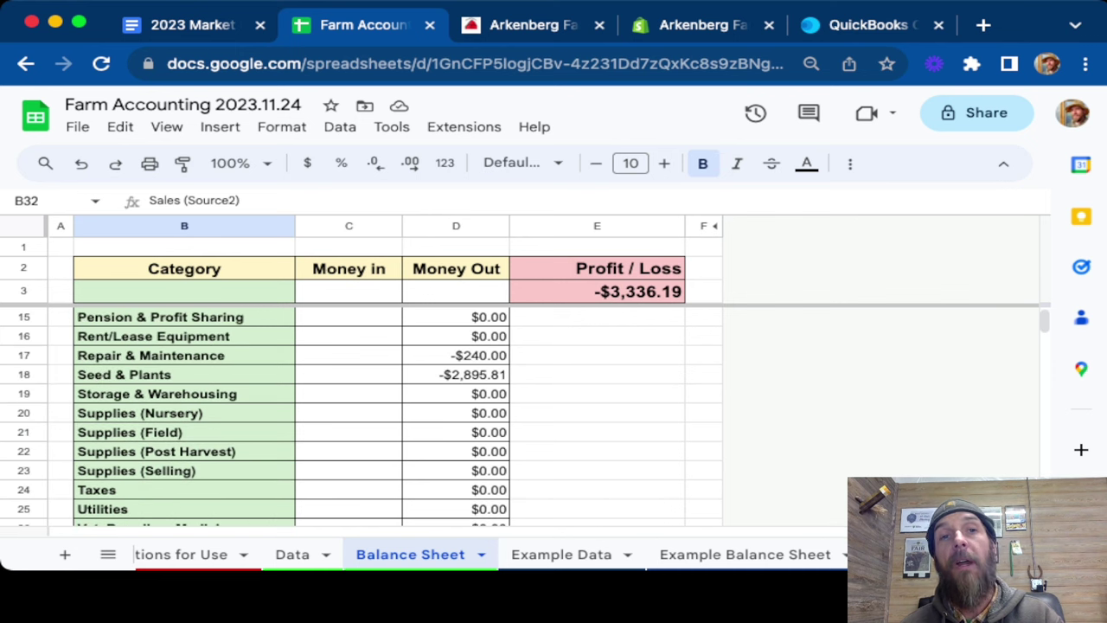
scroll(346, 415, "up", 2)
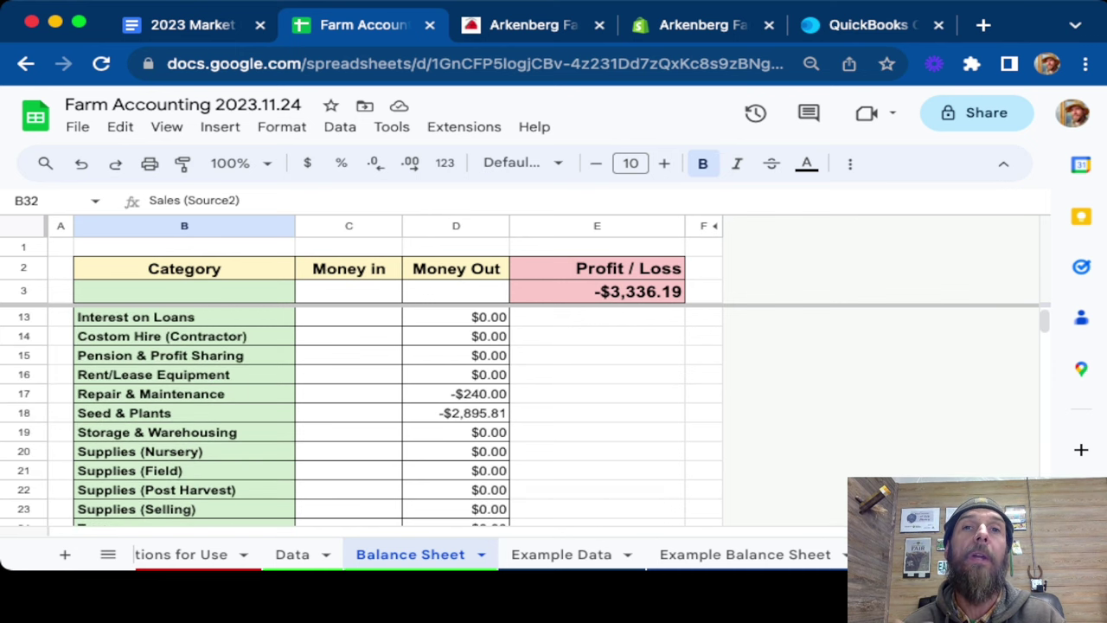
scroll(346, 415, "down", 4)
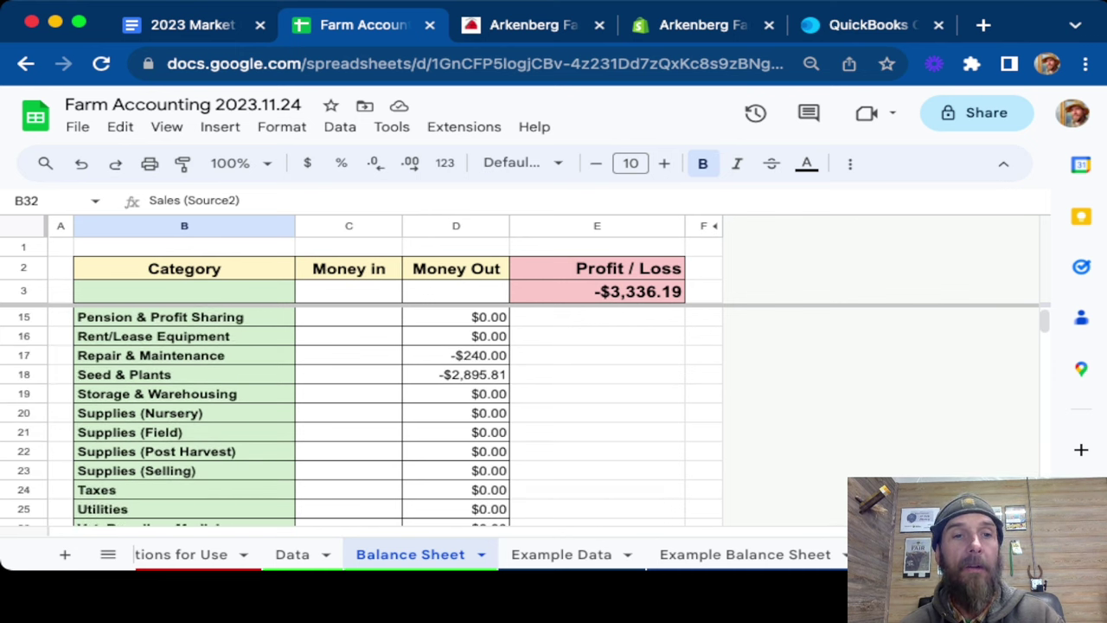
scroll(346, 416, "down", 2)
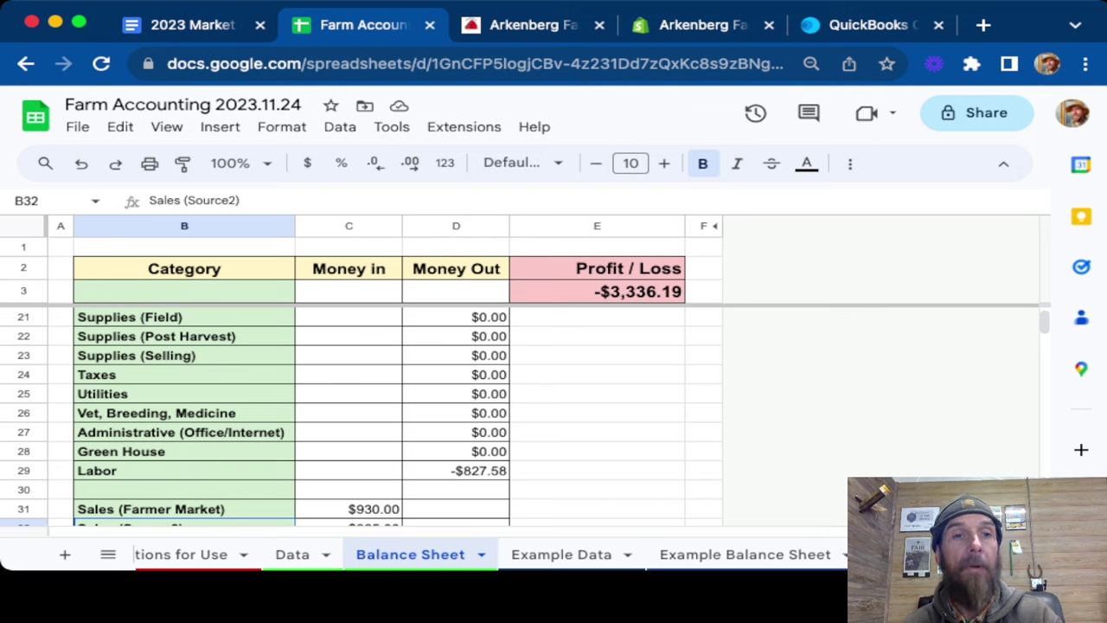
scroll(346, 415, "up", 2)
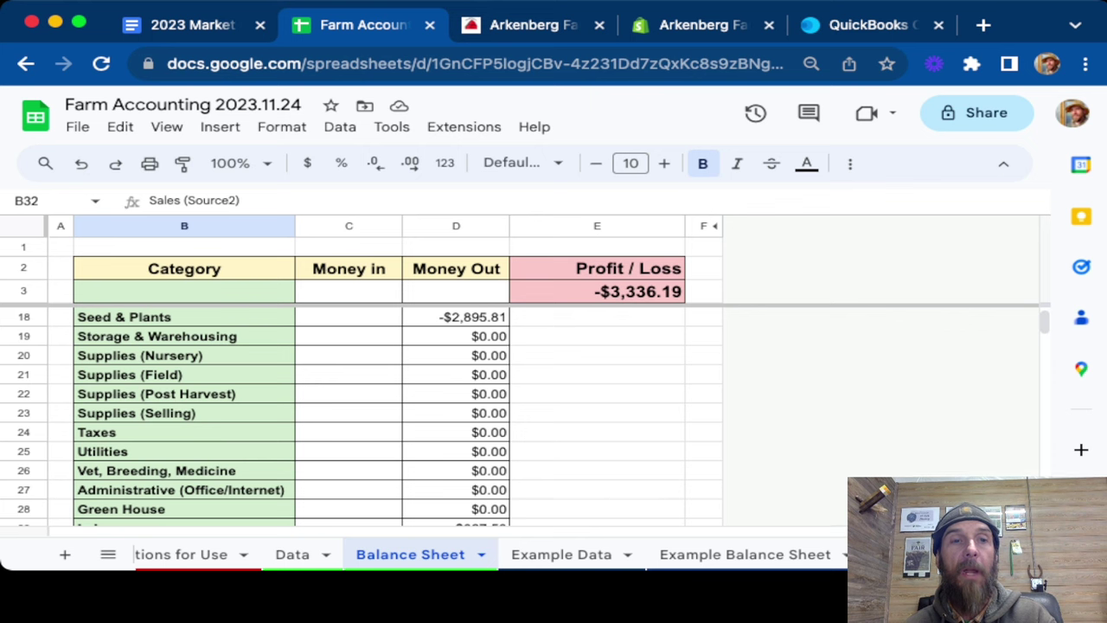
Step: Insert a row above Labor on the Balance Sheet and enter Youtube Expense as its category in B29
scroll(345, 415, "down", 3)
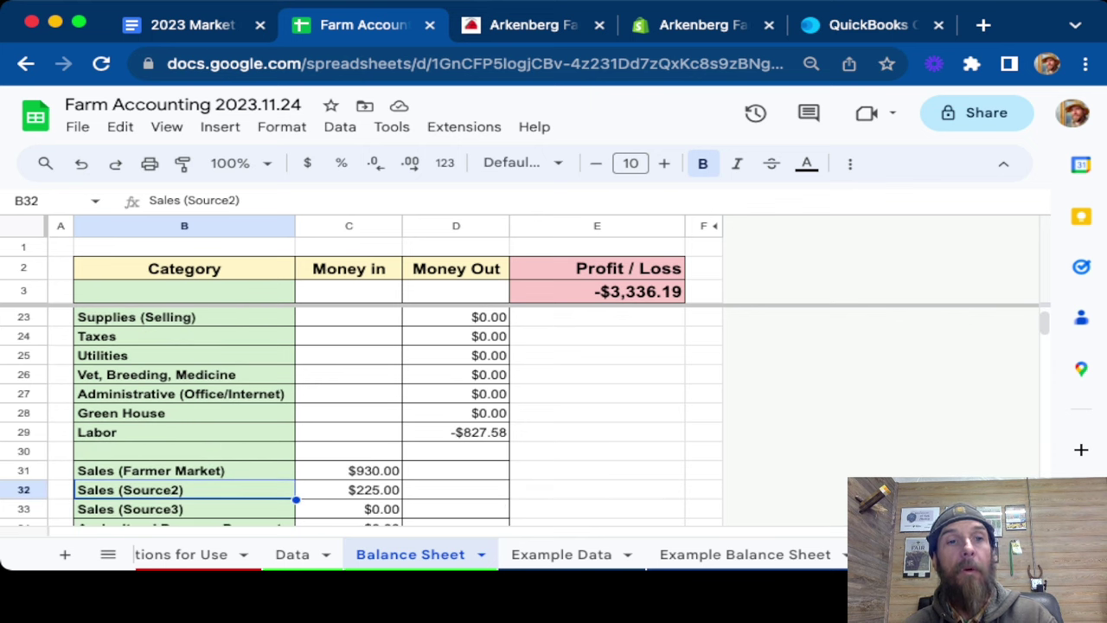
left_click(23, 431)
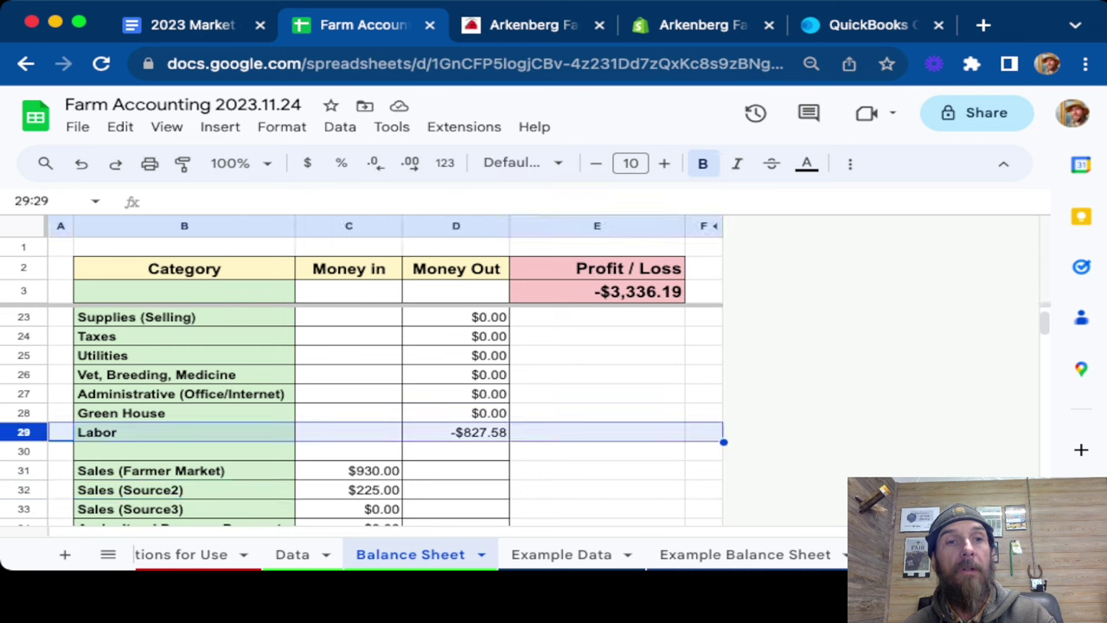
right_click(24, 431)
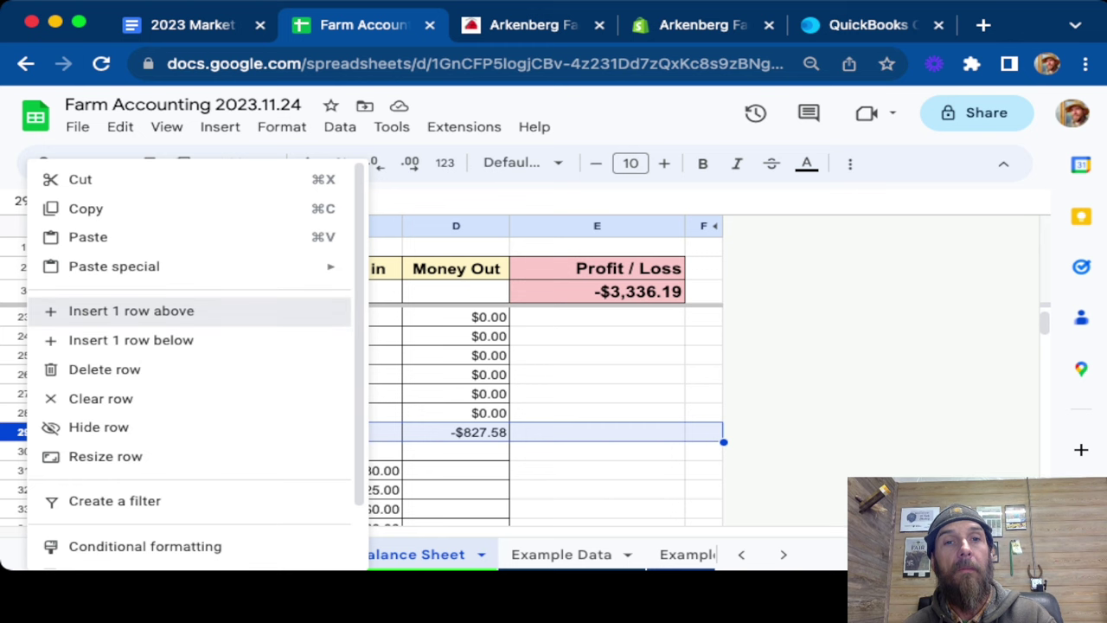
left_click(131, 310)
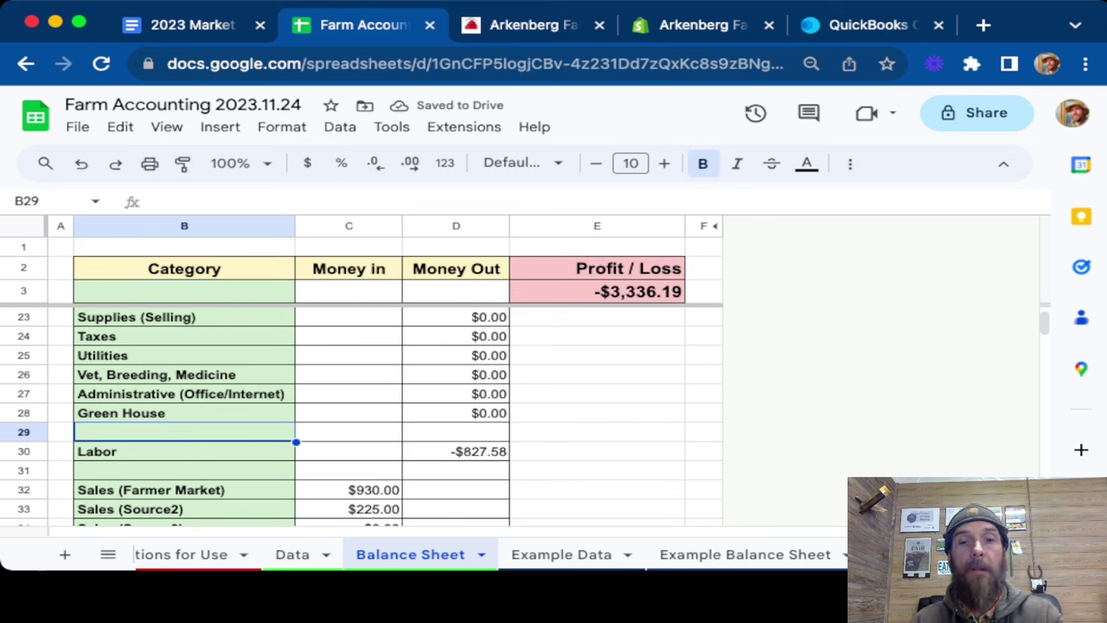
type("Yo")
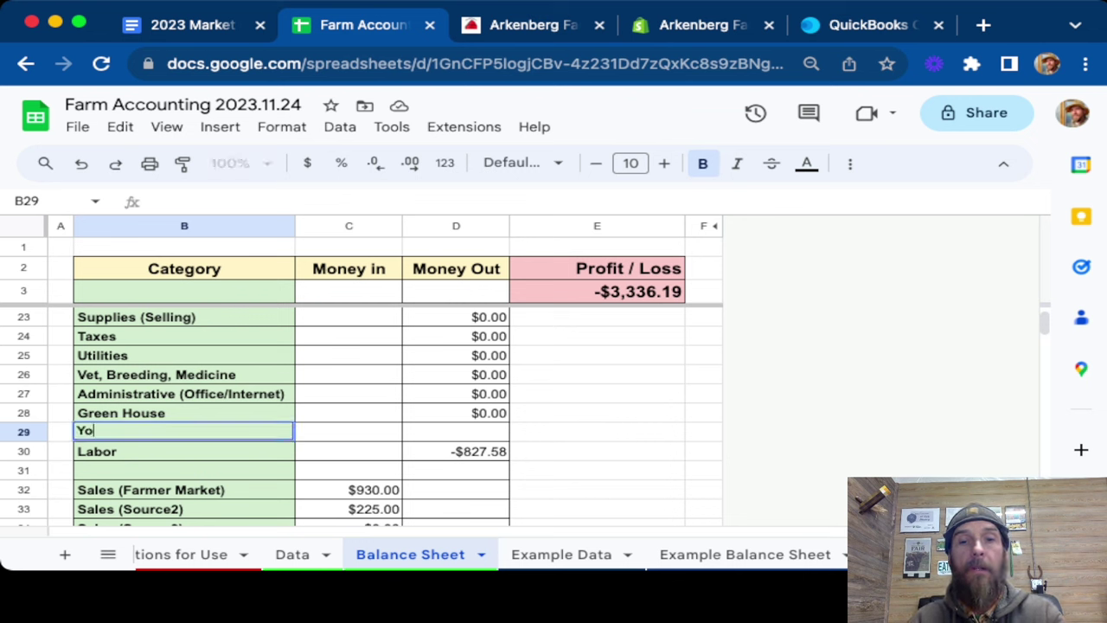
type("utub")
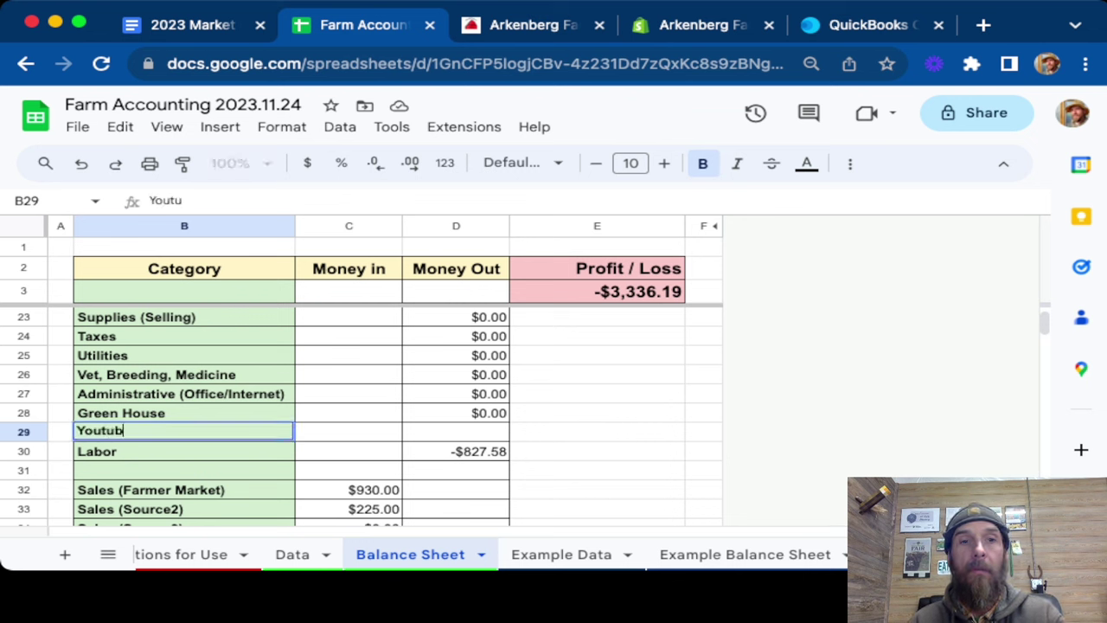
type("e Exp")
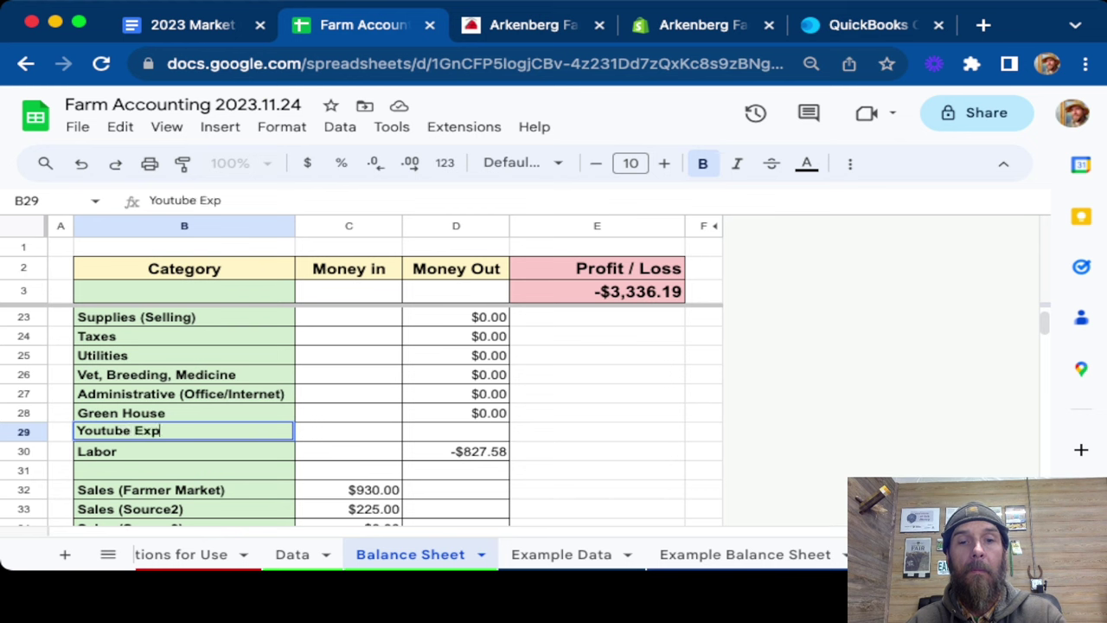
type("ense")
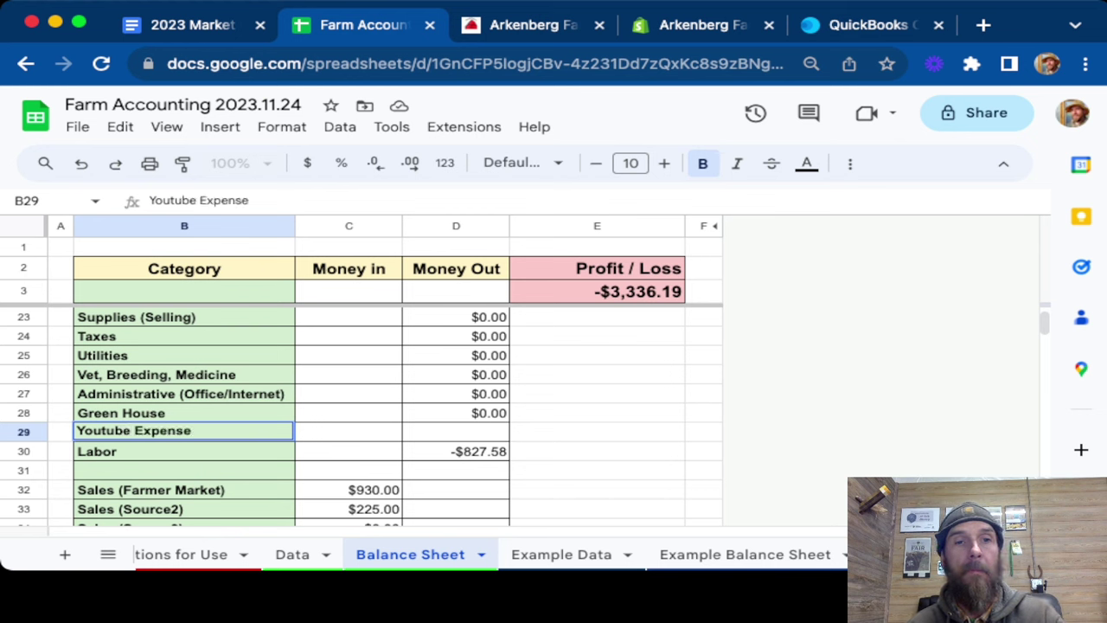
key("Tab")
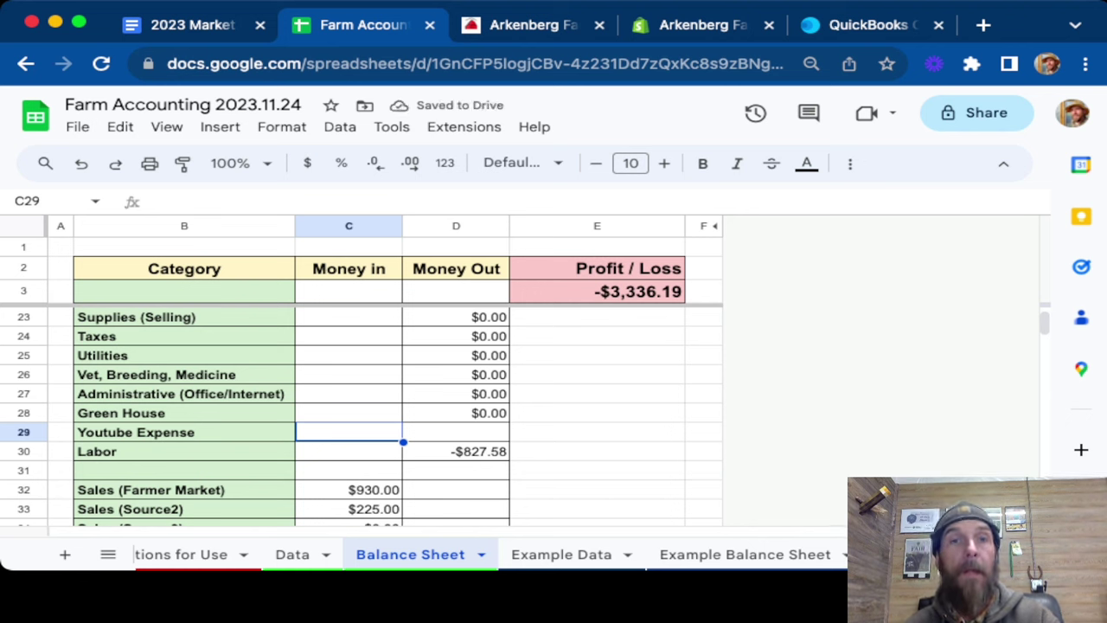
Step: Fill the Money Out sumif formula from the Green House row, D28, down into D29 for Youtube Expense and check its cell reference
left_click(455, 431)
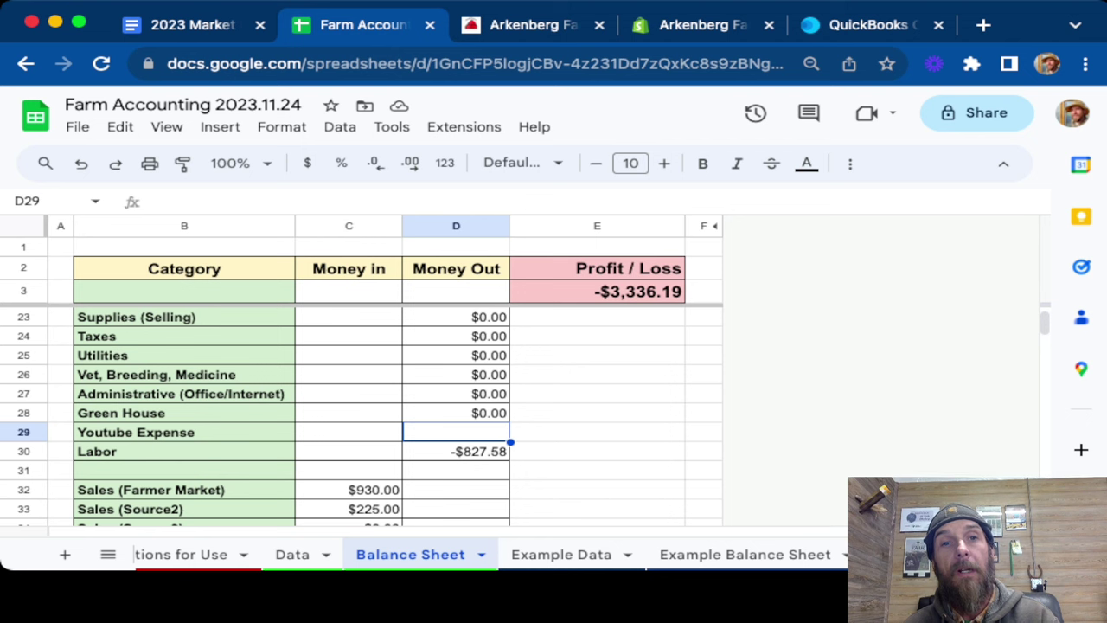
left_click(456, 413)
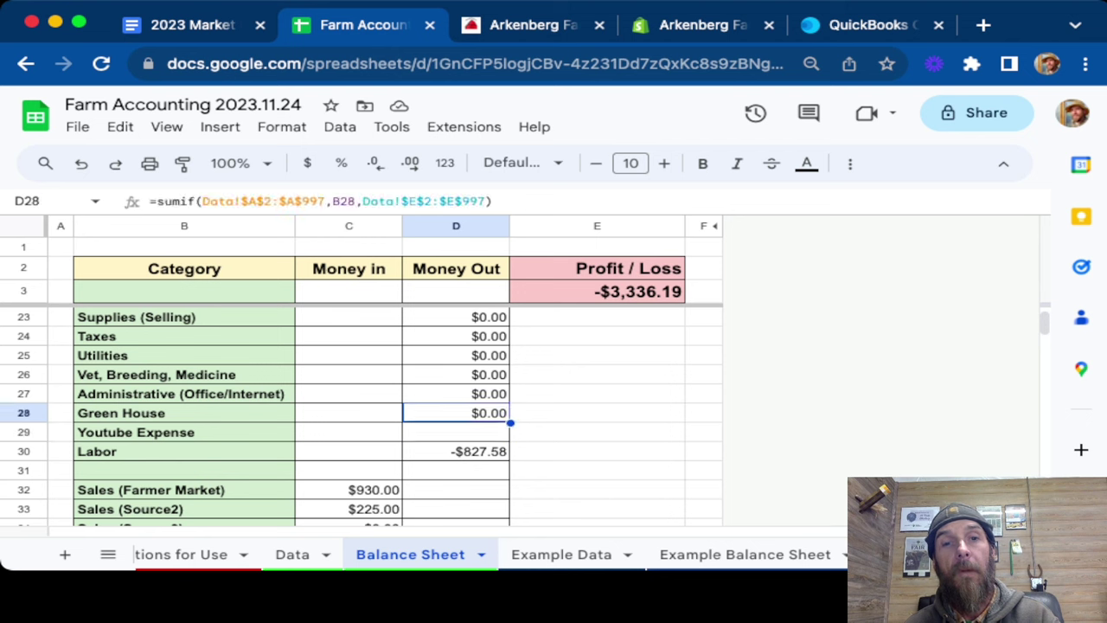
key("ctrl+c")
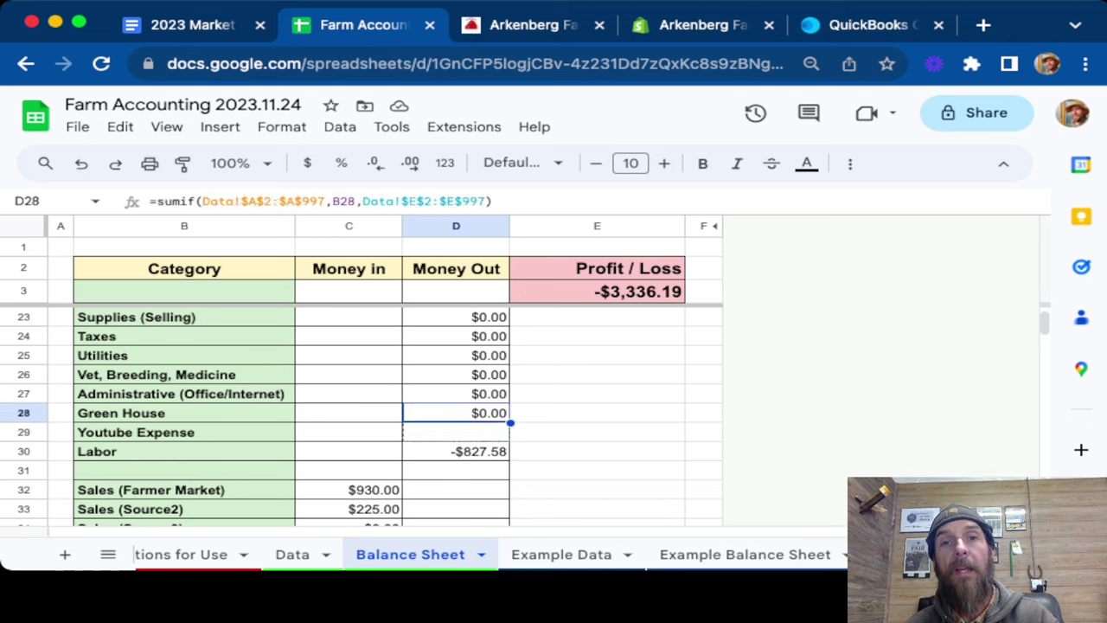
left_click_drag(510, 423, 510, 441)
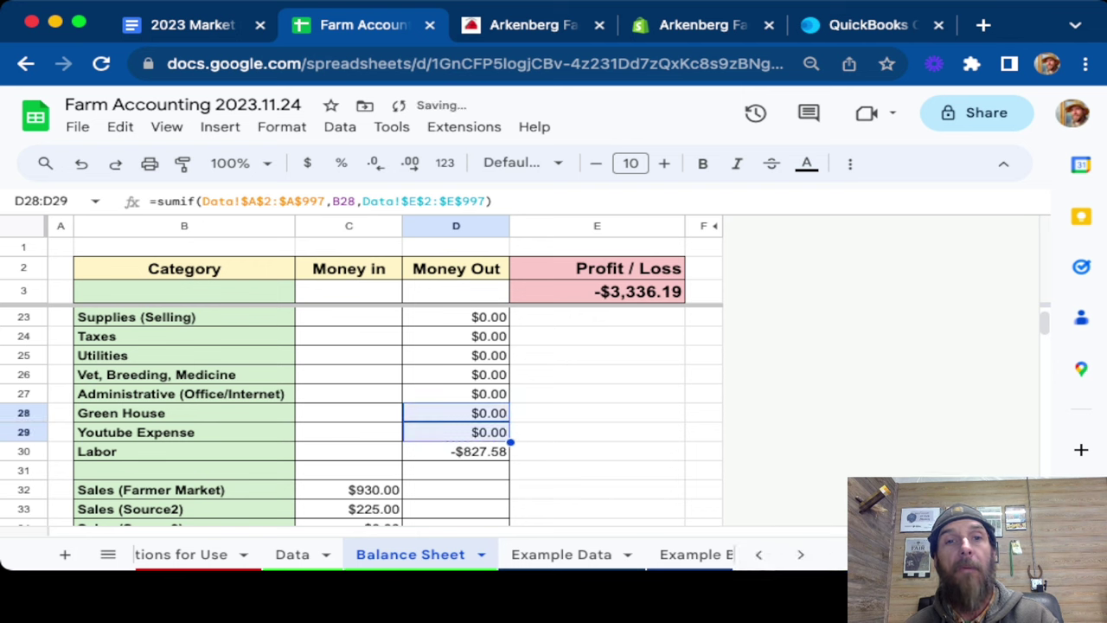
left_click(456, 431)
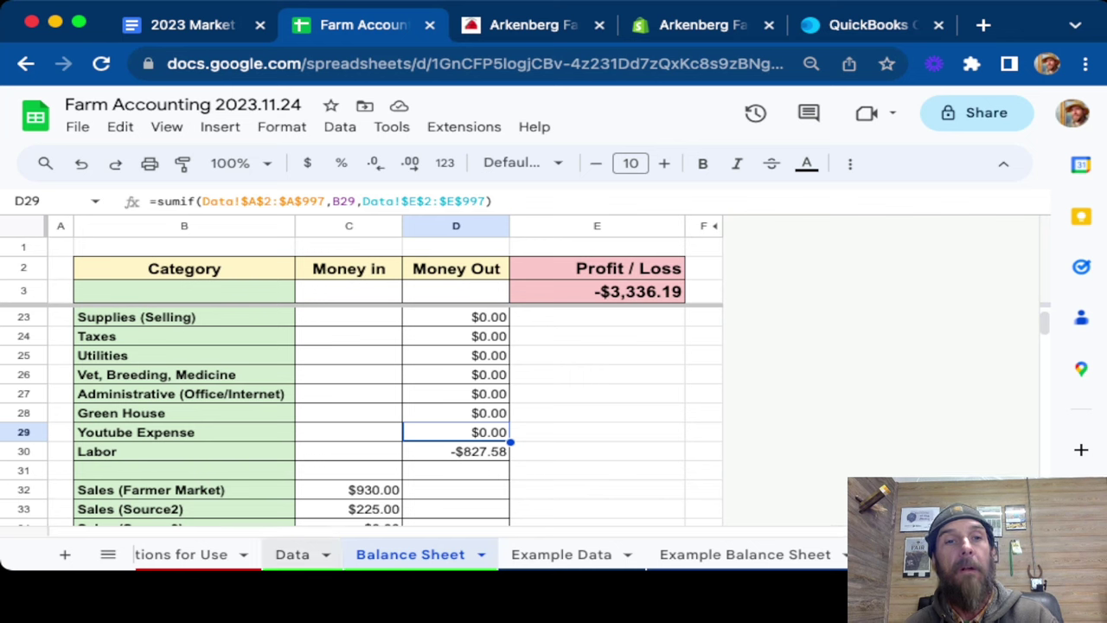
Step: On the Data sheet, set the category of the first empty row, A13, to Youtube Expense
left_click(292, 554)
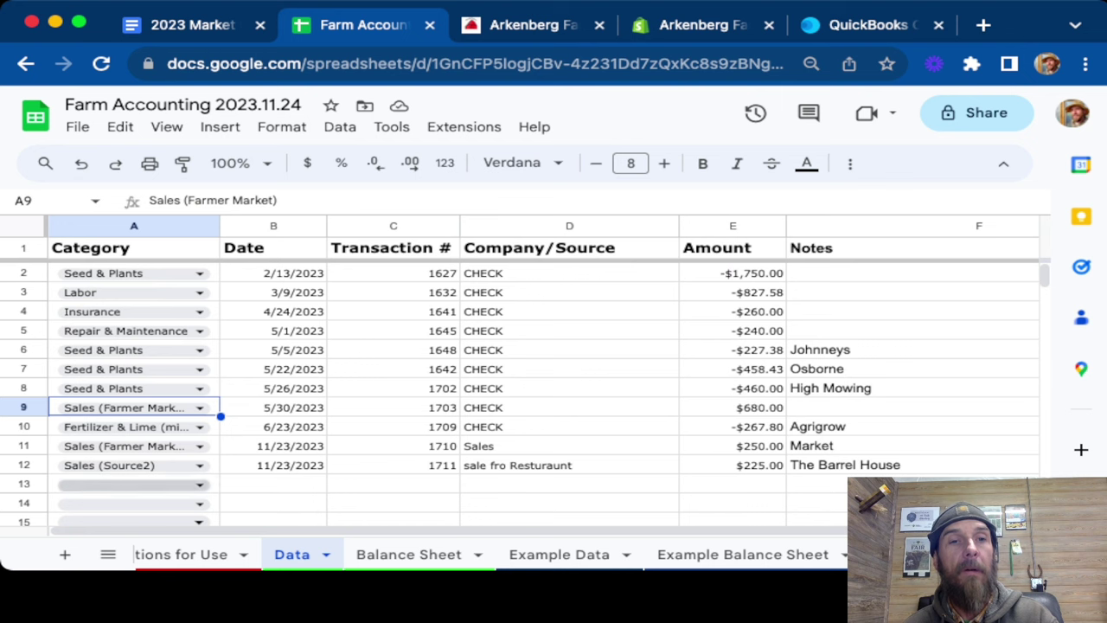
left_click(199, 484)
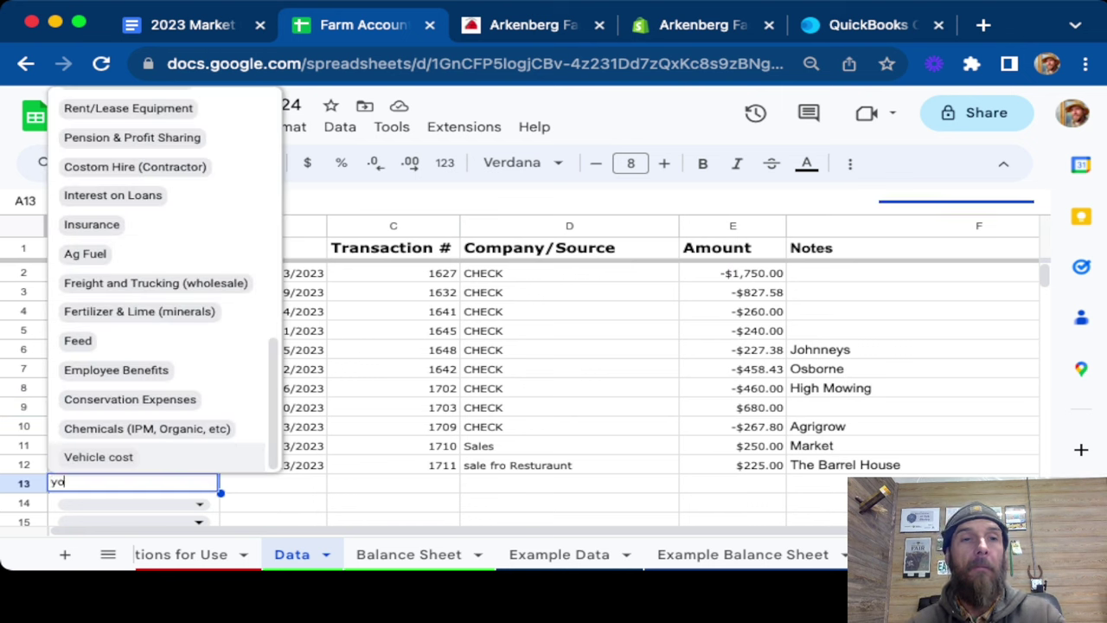
type("u")
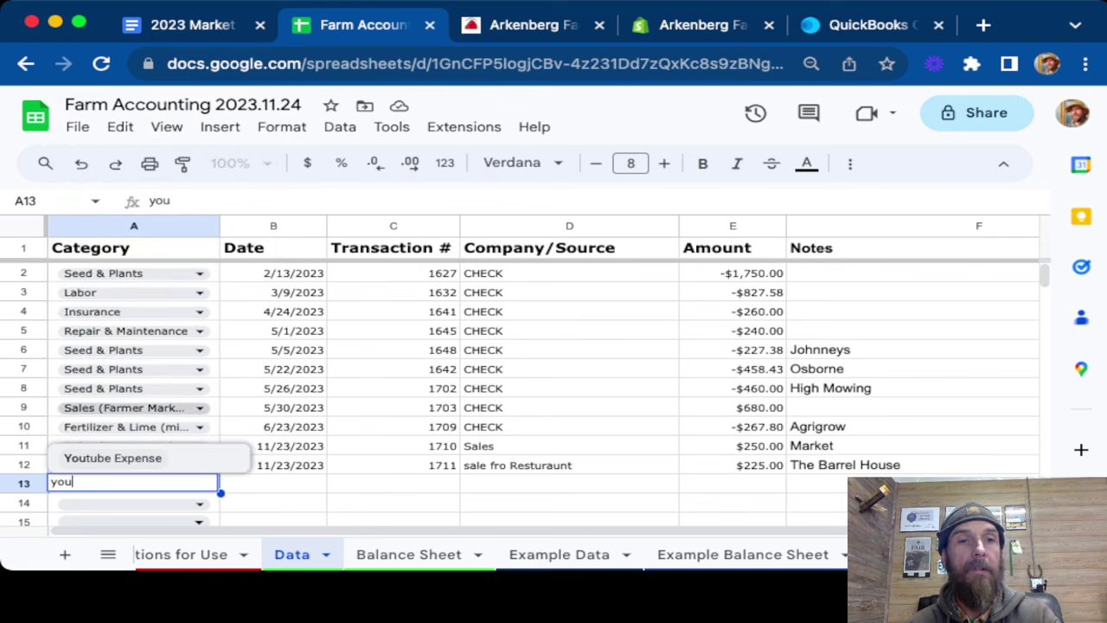
scroll(133, 407, "down", 1)
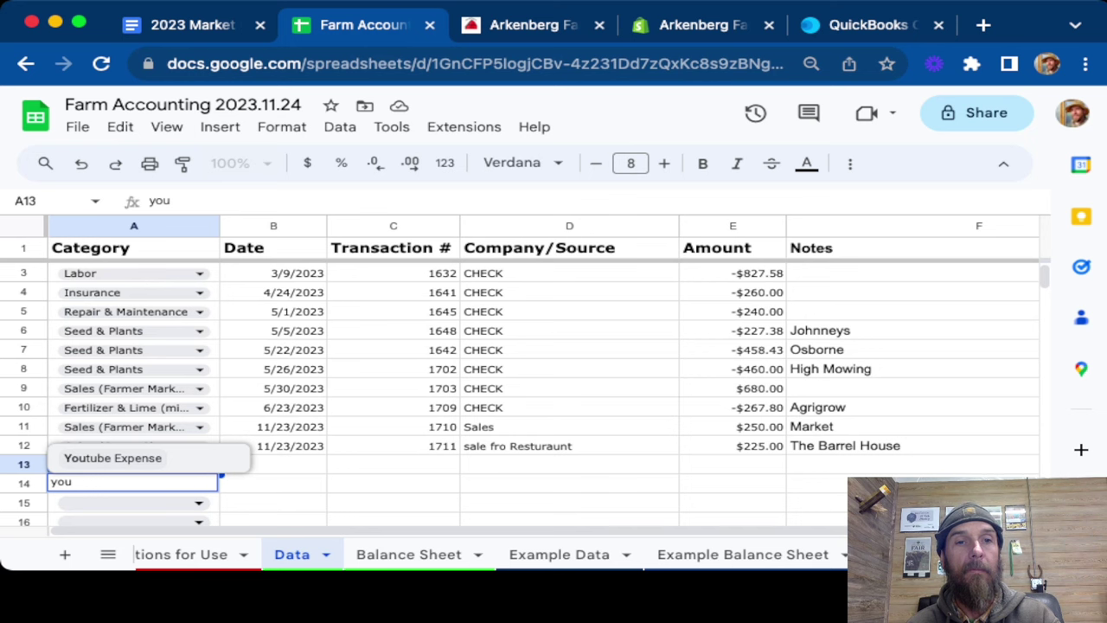
key("Return")
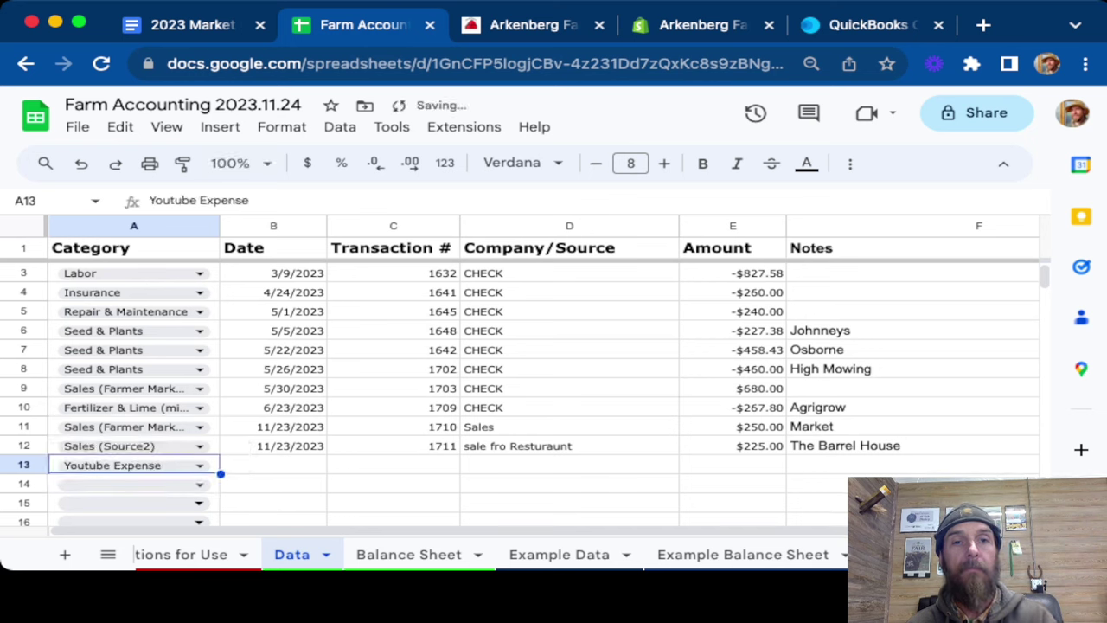